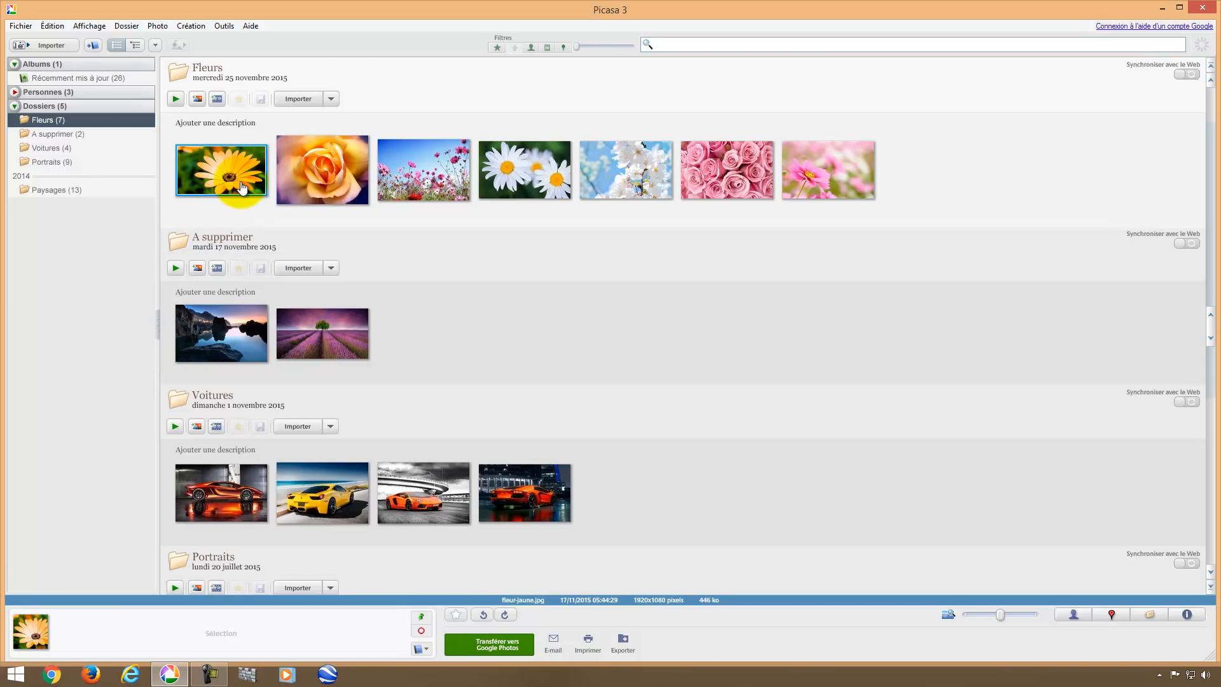
# Step: Select the yellow rose, pink meadow and daisy photos in Fleurs one at a time, then switch to selecting the whole folder
pyautogui.click(327, 184)
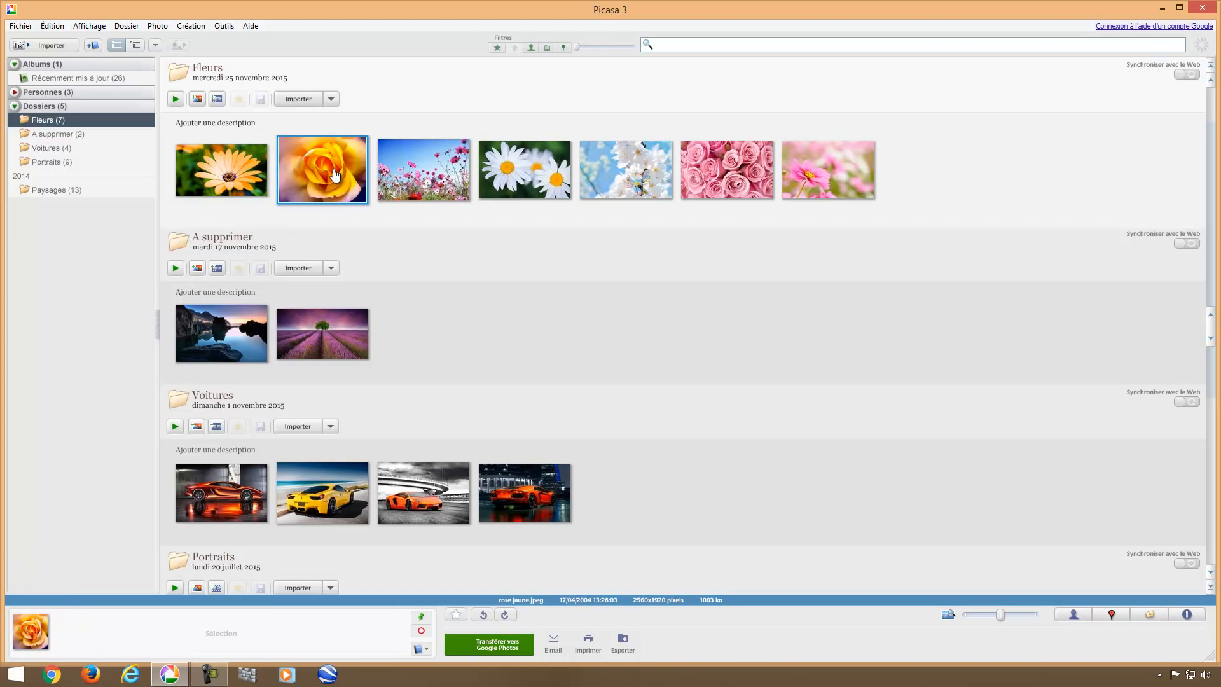
pyautogui.click(421, 172)
pyautogui.click(509, 175)
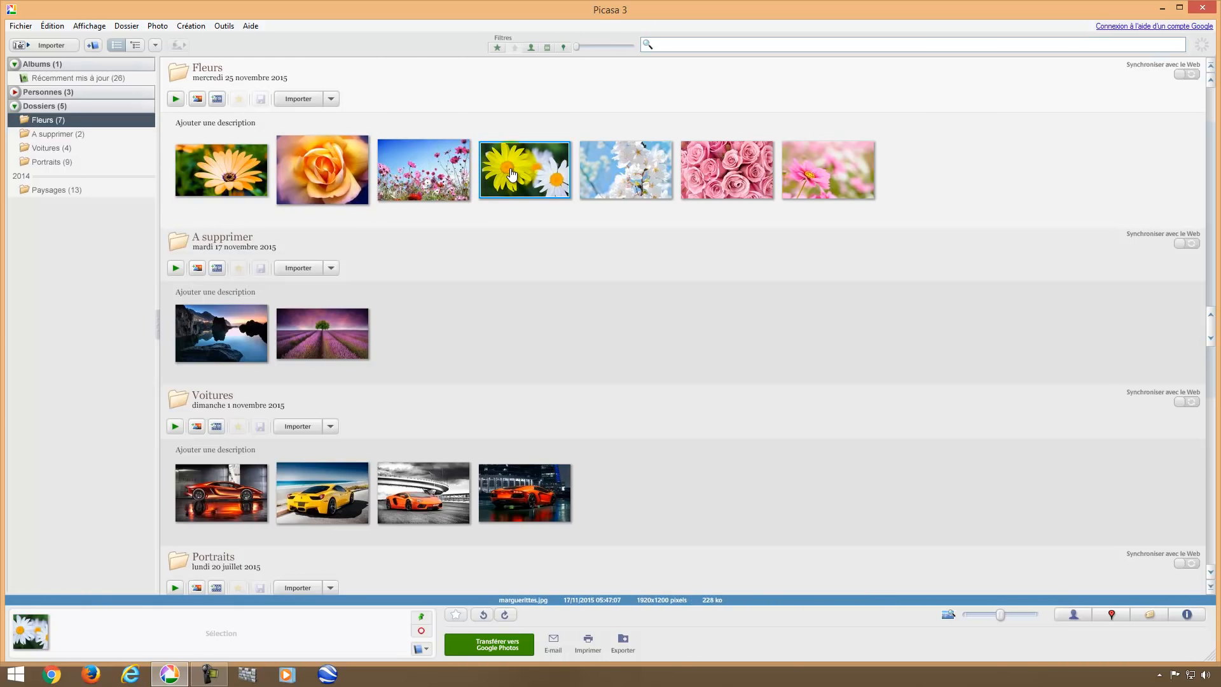
pyautogui.click(932, 168)
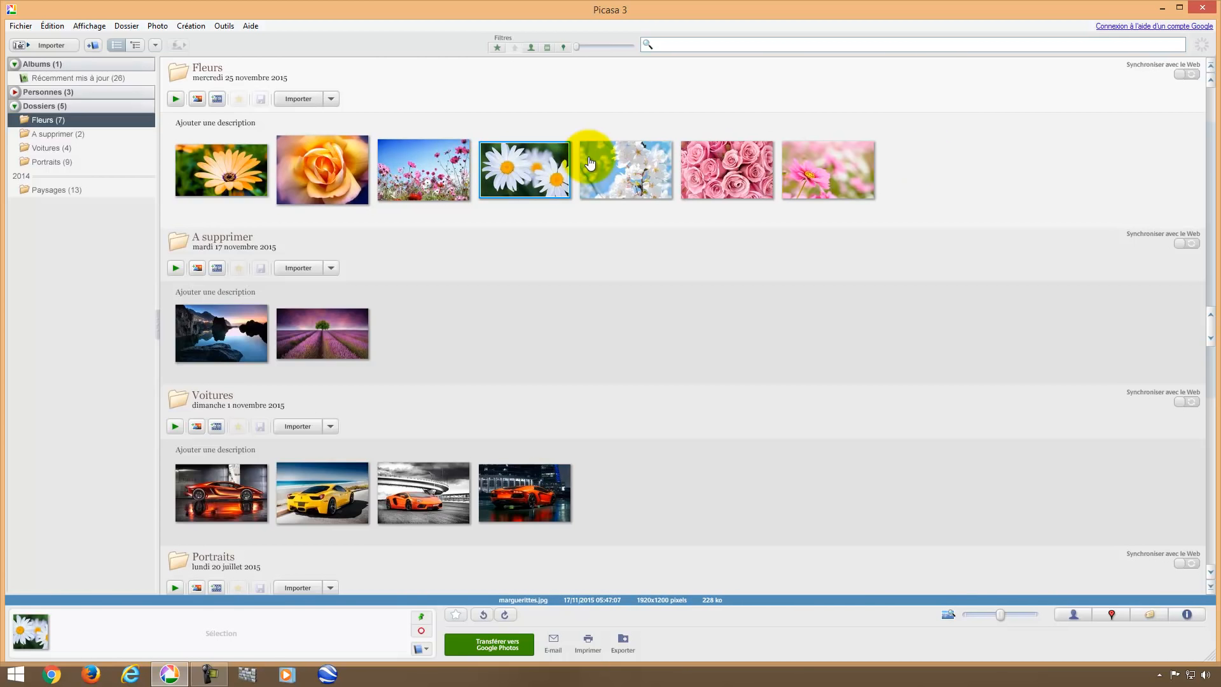
pyautogui.click(936, 163)
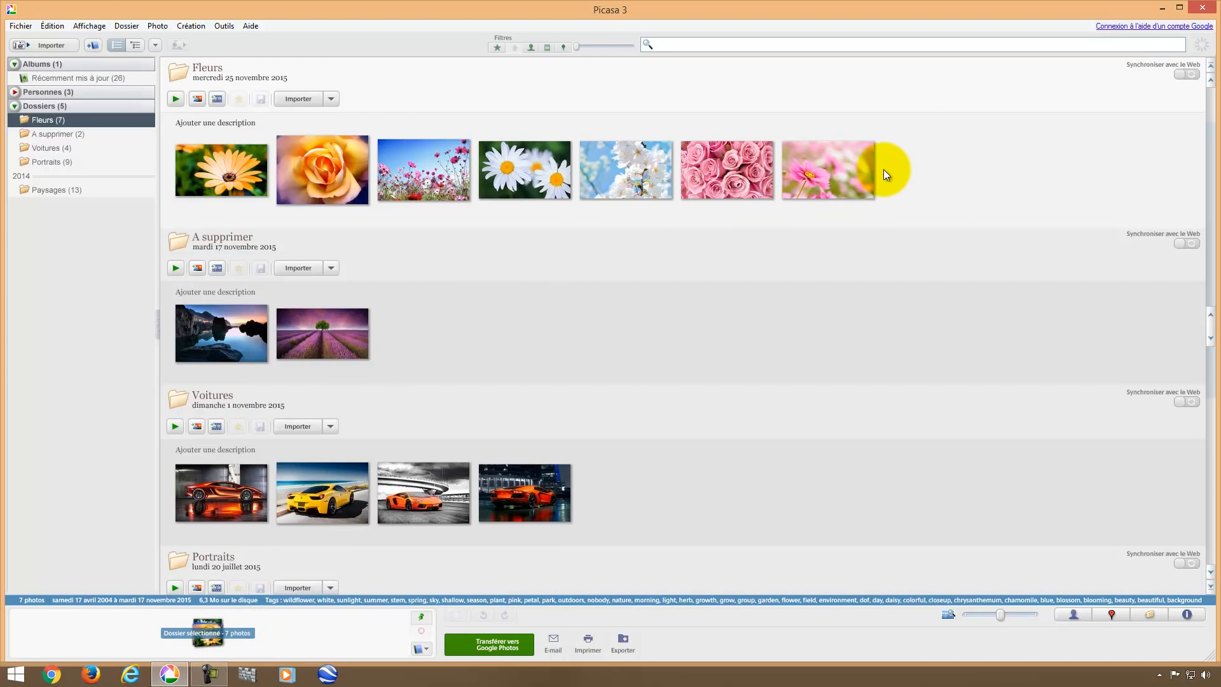
# Step: Generate a photo montage from the whole Paysages folder and close it without creating the final image
pyautogui.scroll(-1, 589, 349)
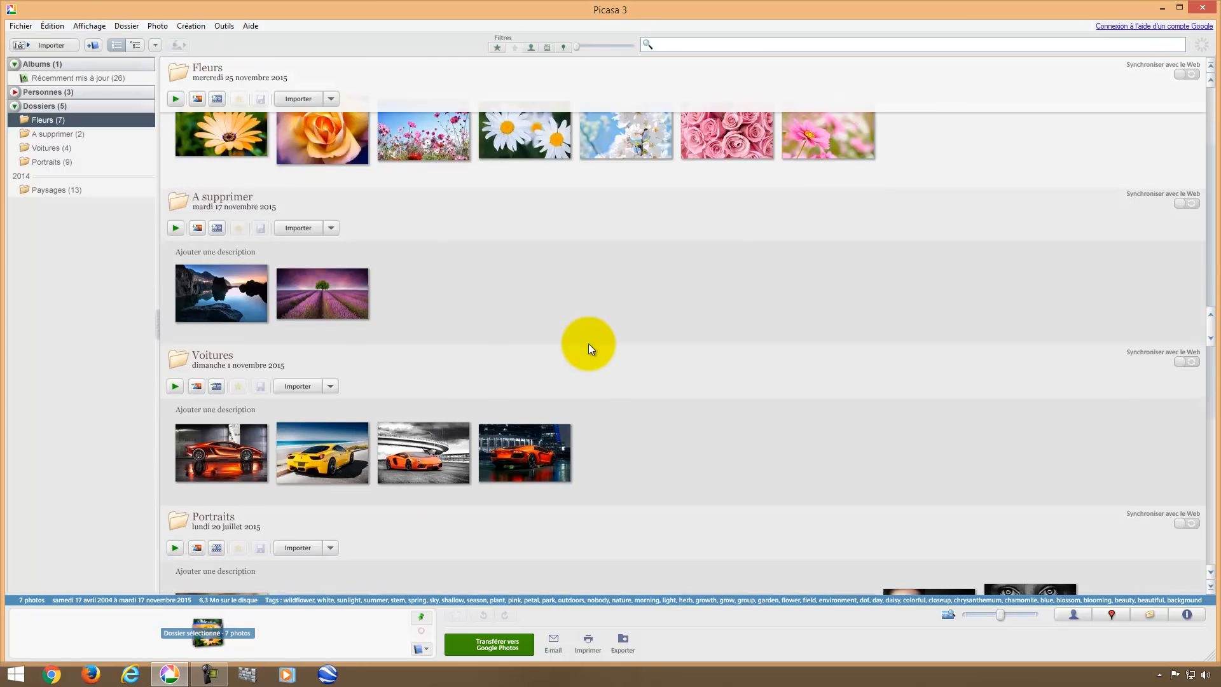
pyautogui.scroll(-5, 589, 344)
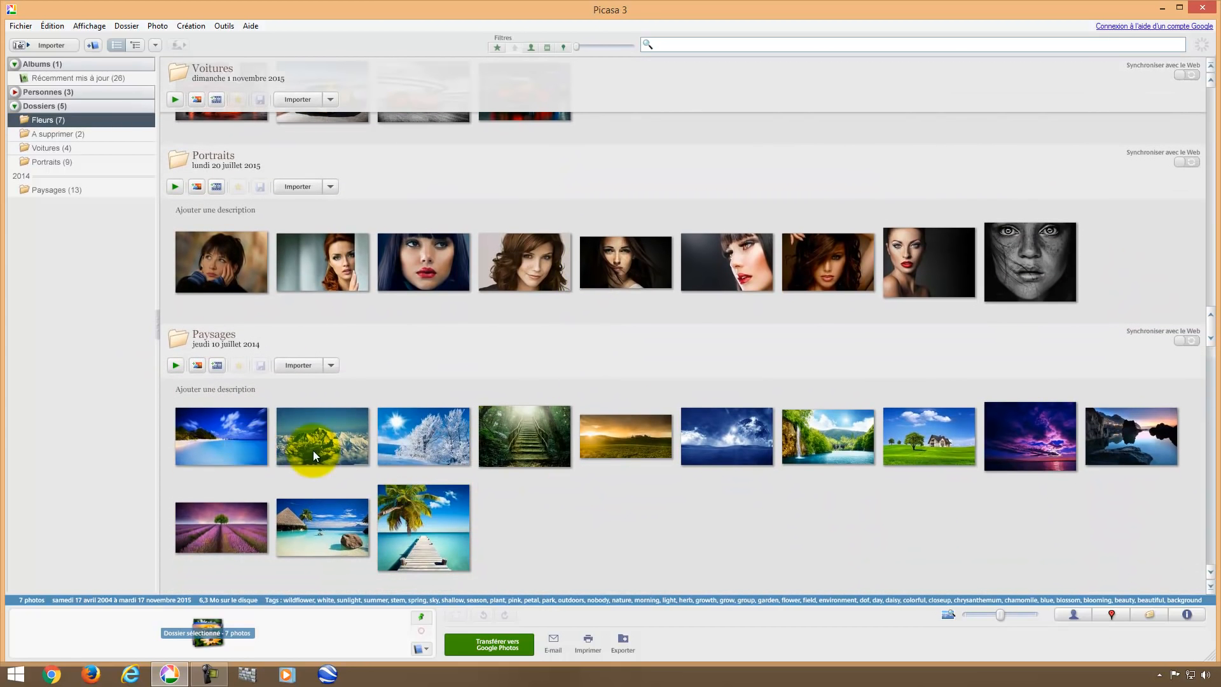
pyautogui.click(524, 510)
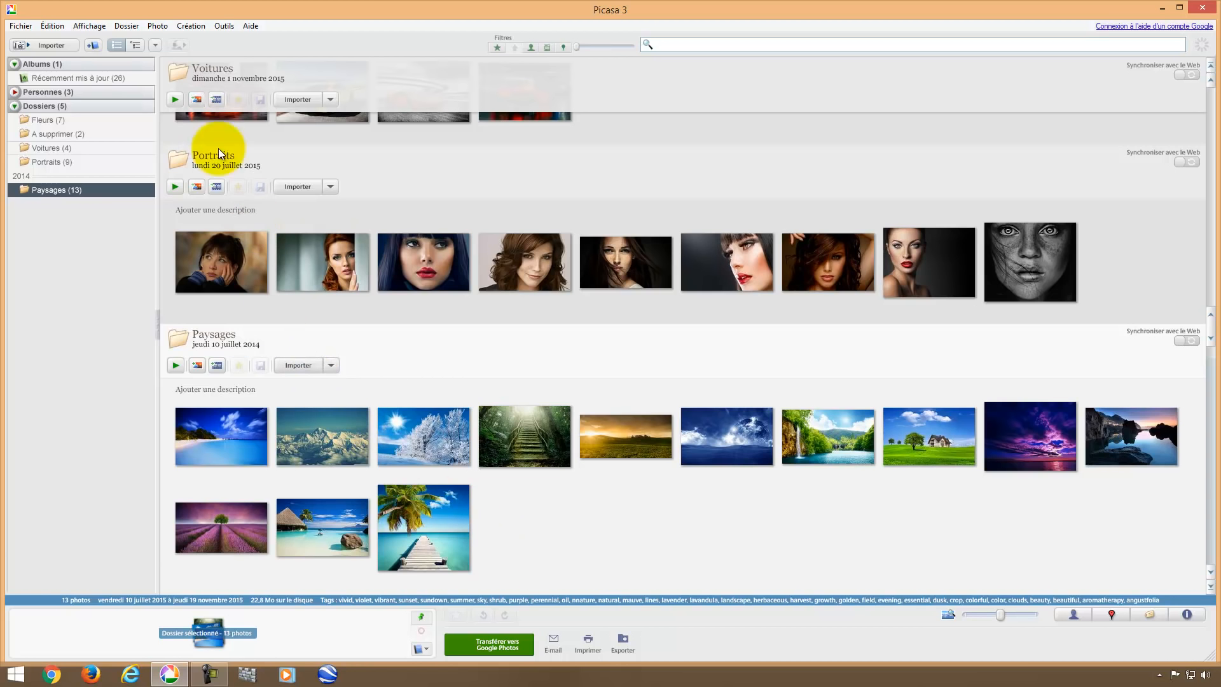
pyautogui.click(196, 26)
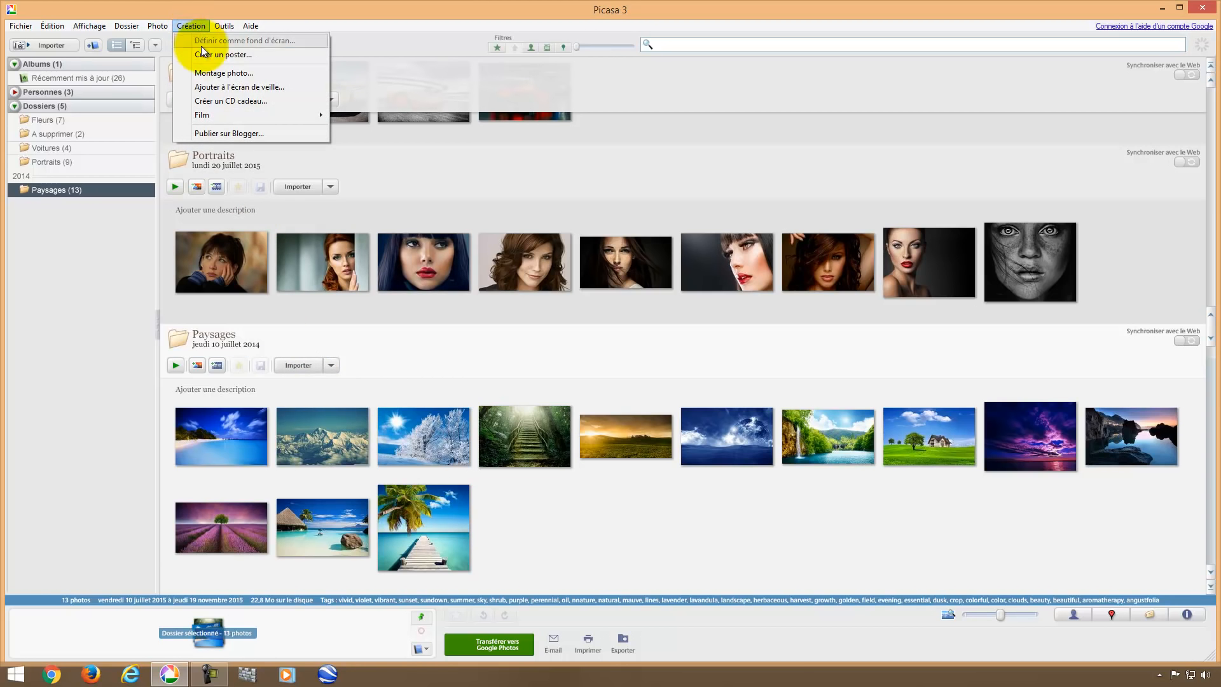
pyautogui.click(206, 71)
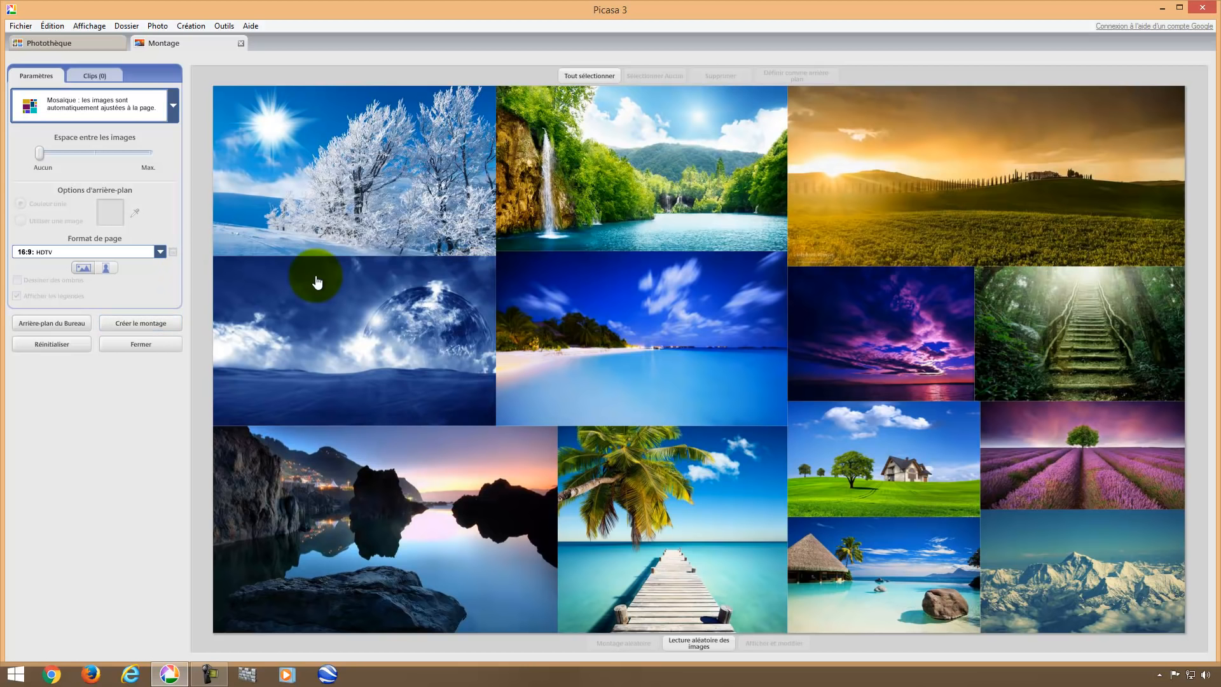
pyautogui.click(241, 43)
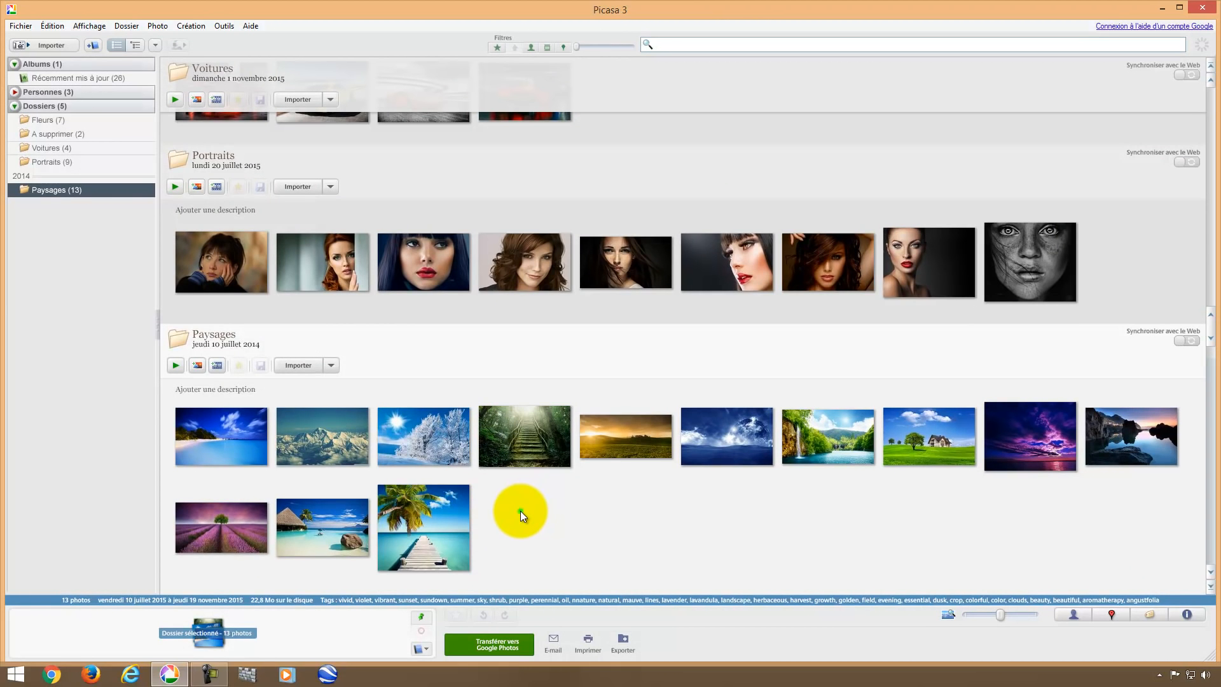
# Step: Select the beach, mountain and snowy-tree photos in Paysages one after another, then clear the individual selection
pyautogui.click(211, 433)
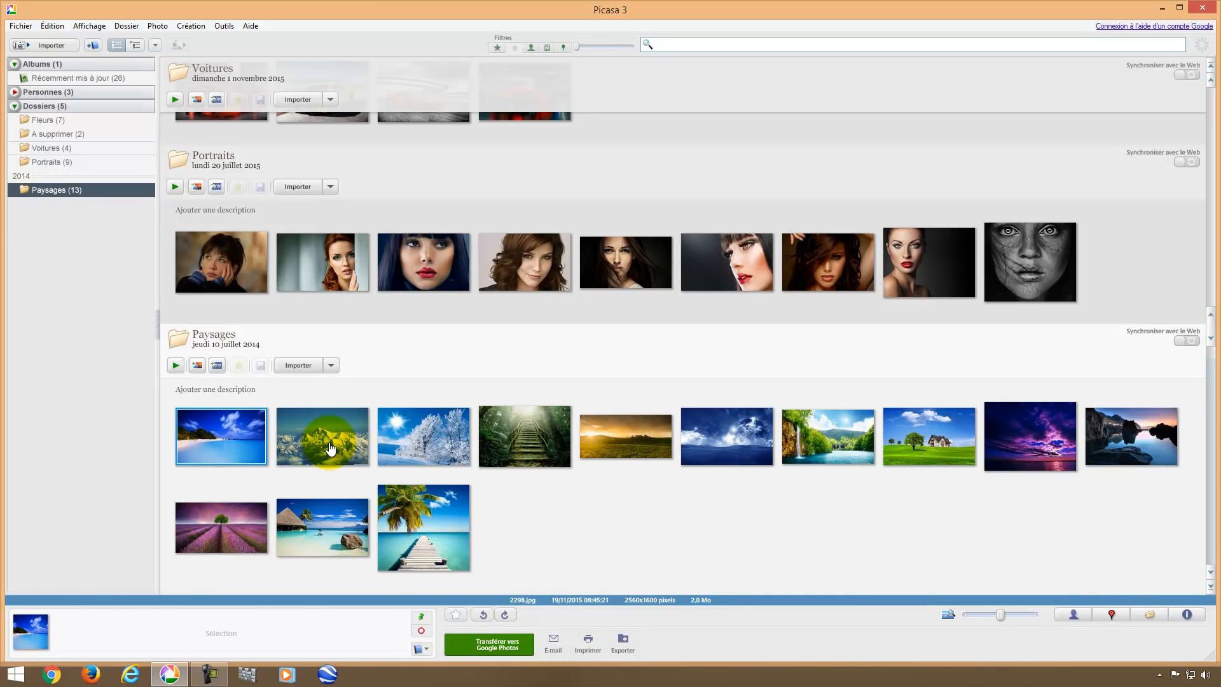
pyautogui.click(305, 445)
pyautogui.click(396, 449)
pyautogui.click(540, 512)
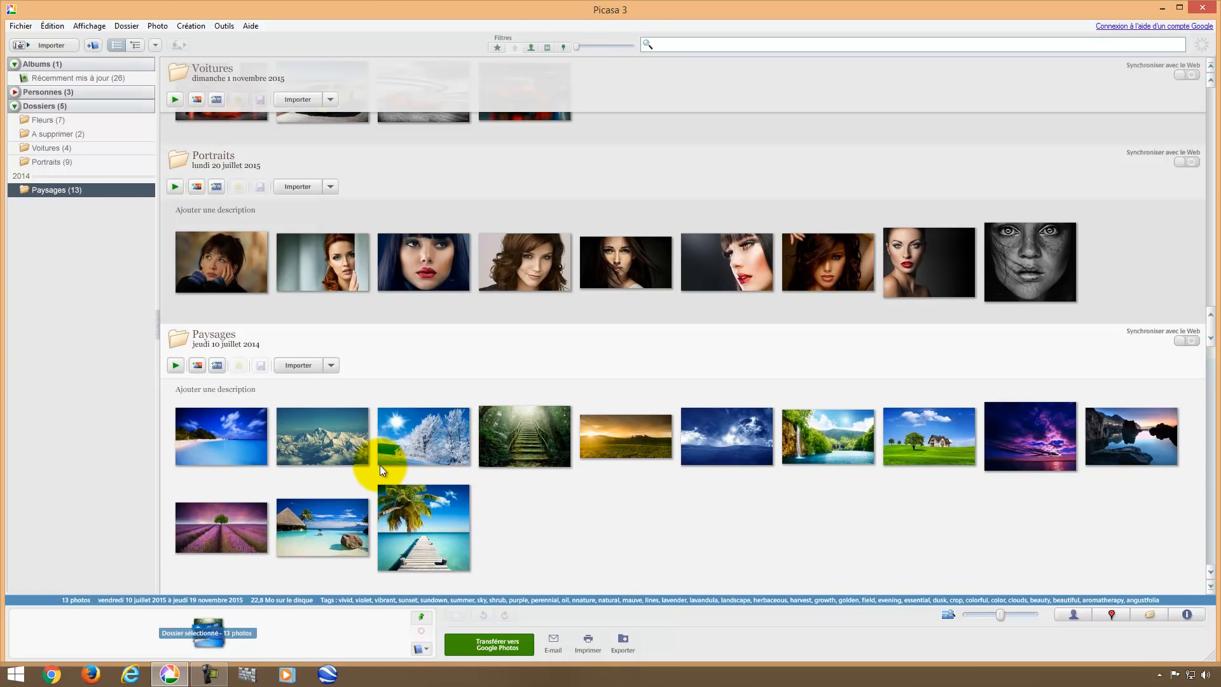
# Step: Hold the beach, snowy-tree, blue night-sky and green house photos from Paysages in the selection tray, adding them one at a time
pyautogui.click(244, 436)
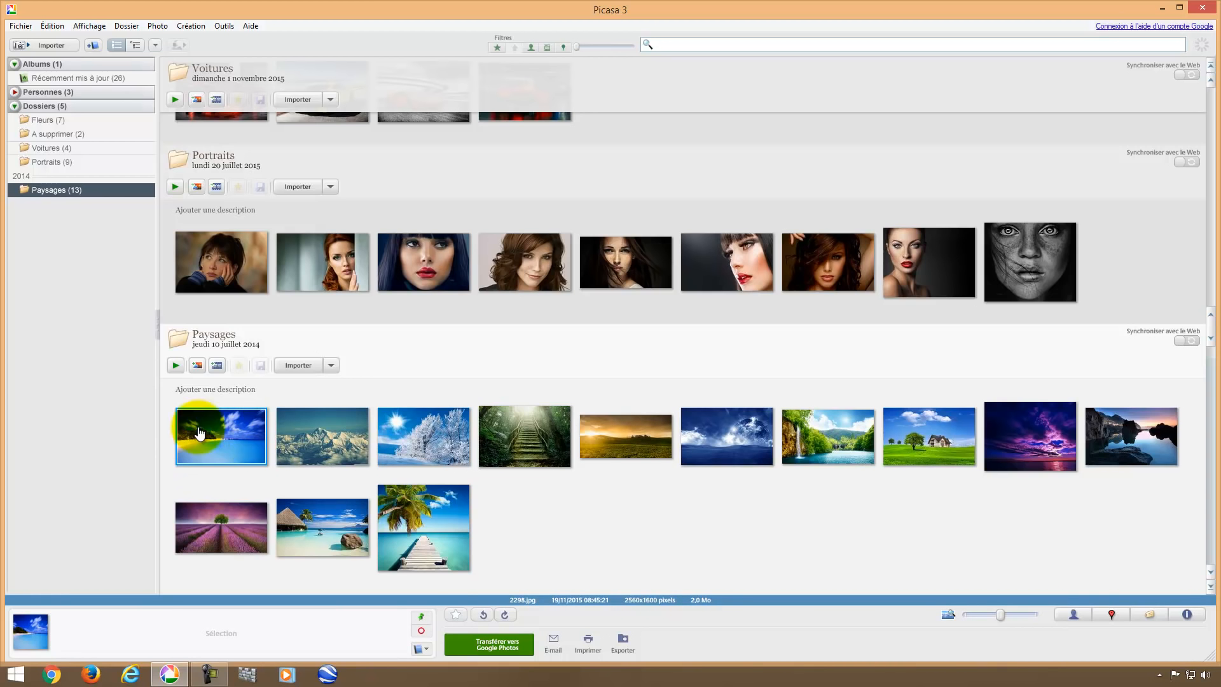
pyautogui.click(420, 618)
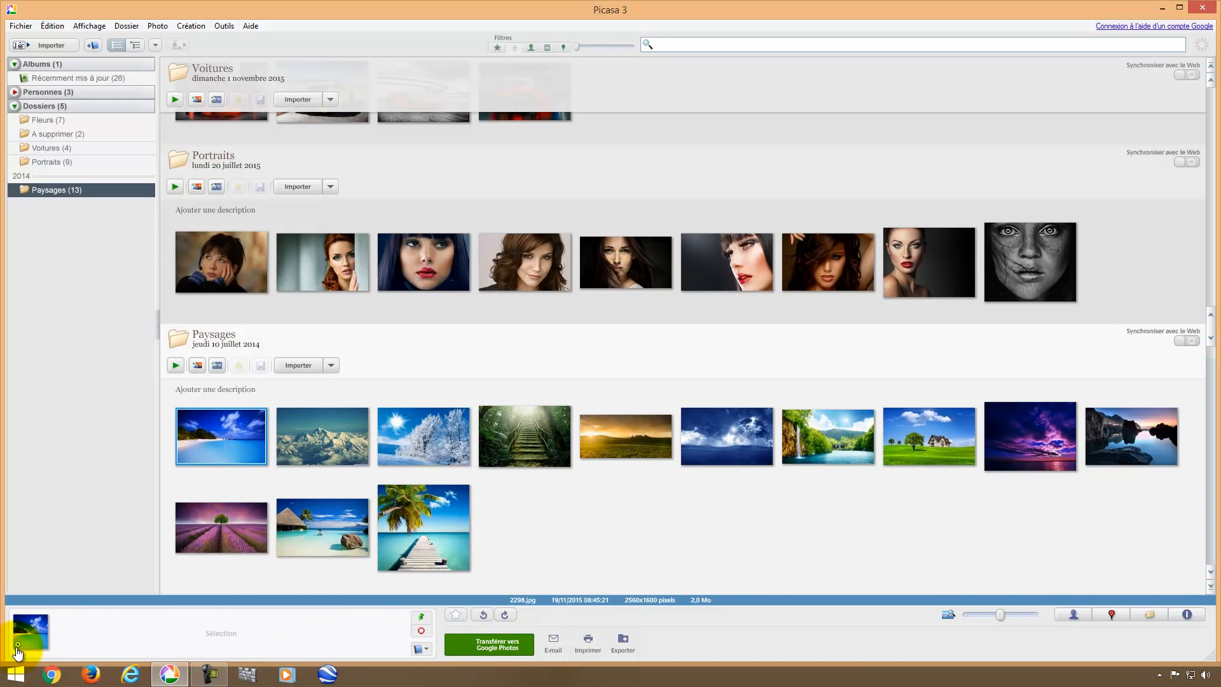
pyautogui.click(341, 445)
pyautogui.click(437, 431)
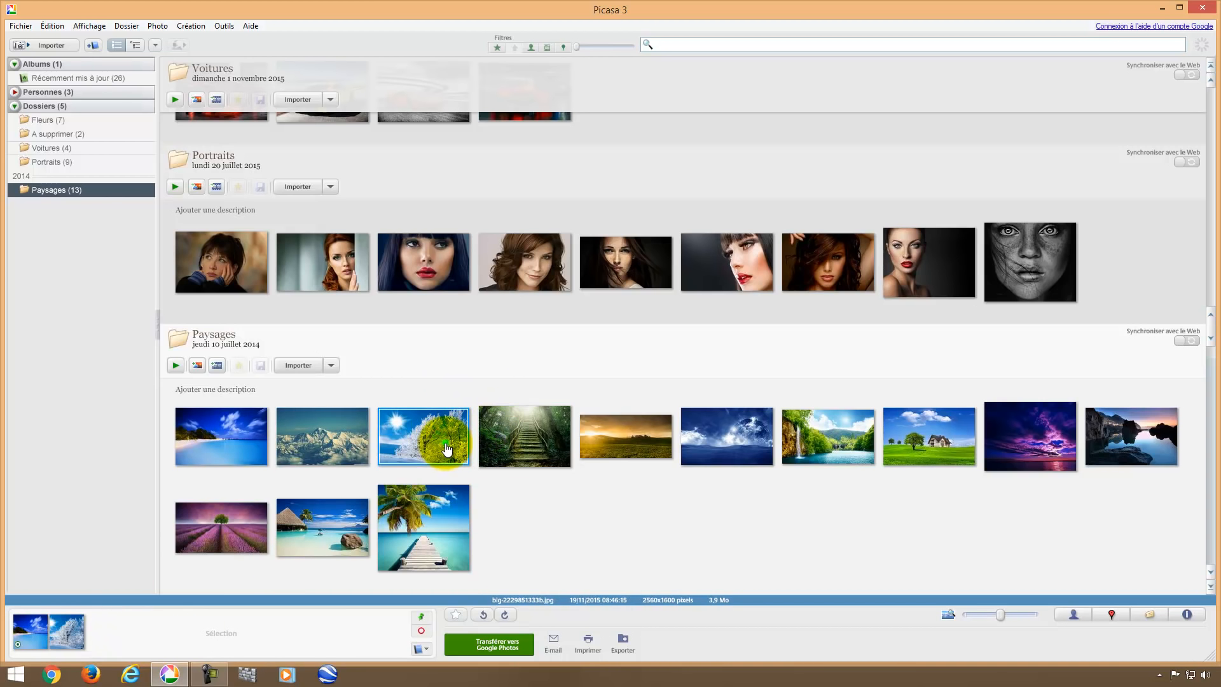
pyautogui.click(421, 621)
pyautogui.click(703, 442)
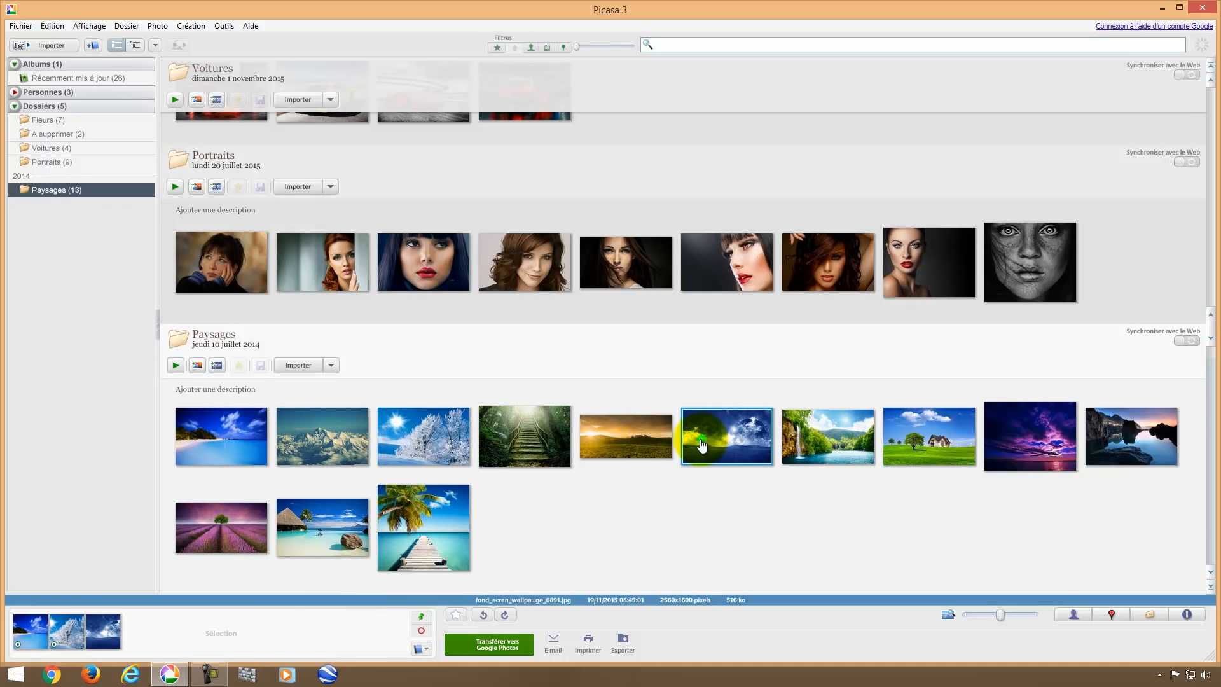
pyautogui.click(421, 618)
pyautogui.click(903, 437)
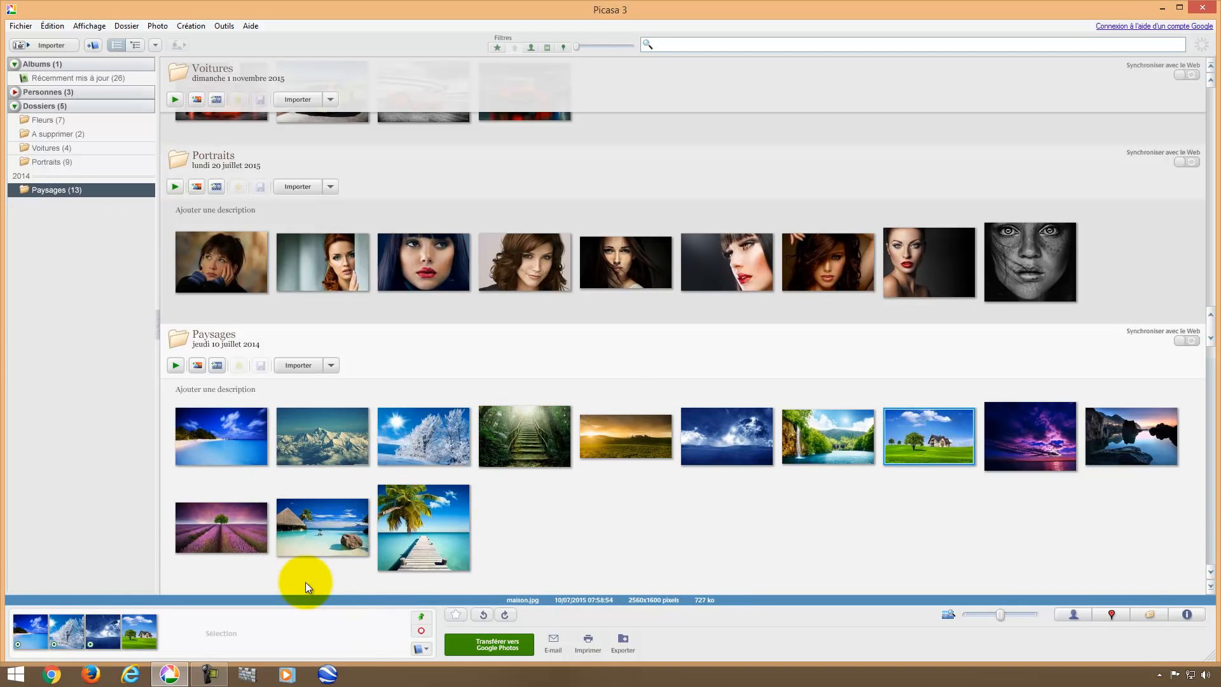
pyautogui.click(421, 616)
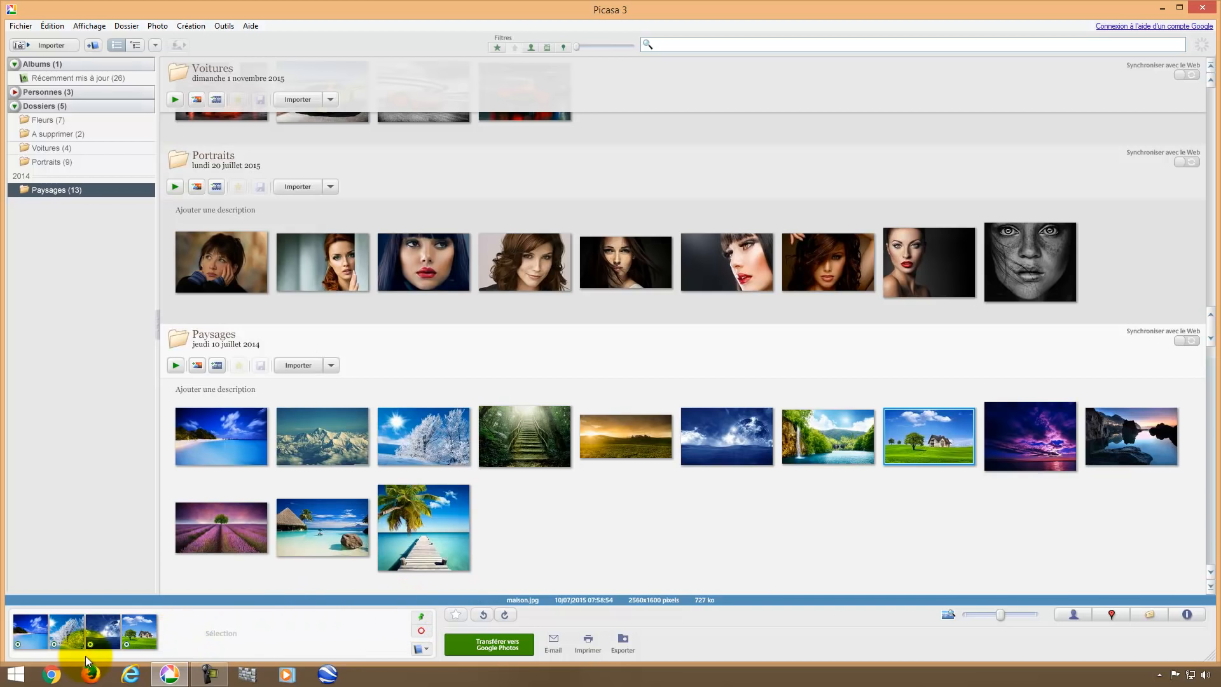
# Step: Remove all held photos from the temporary selection tray and confirm the clearing
pyautogui.click(421, 631)
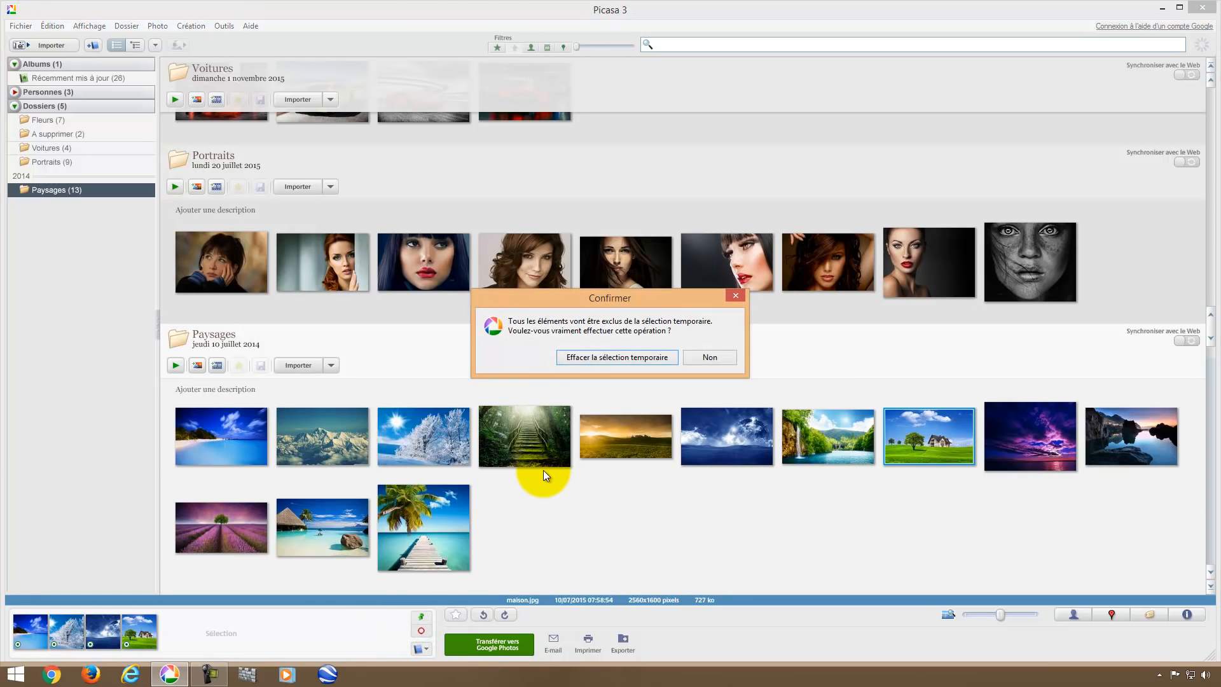
pyautogui.click(591, 358)
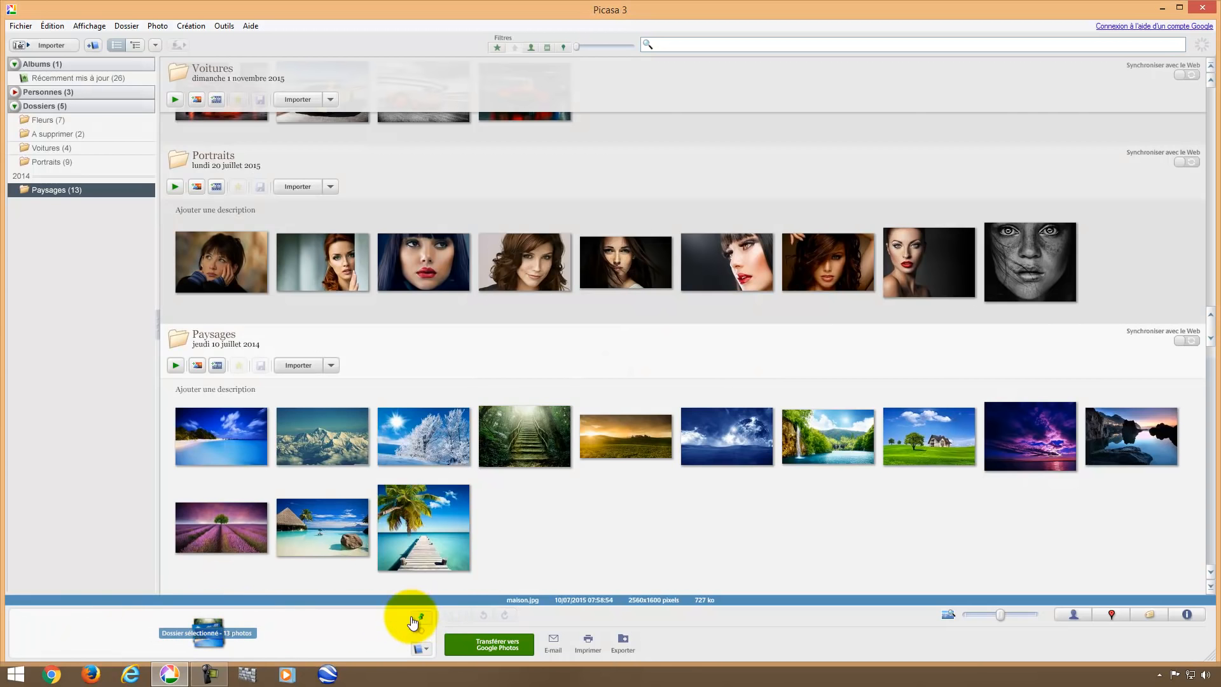
pyautogui.click(510, 525)
# Step: Hold the first three Paysages photos, the beach, mountains and snowy trees, individually in the selection tray
pyautogui.click(226, 438)
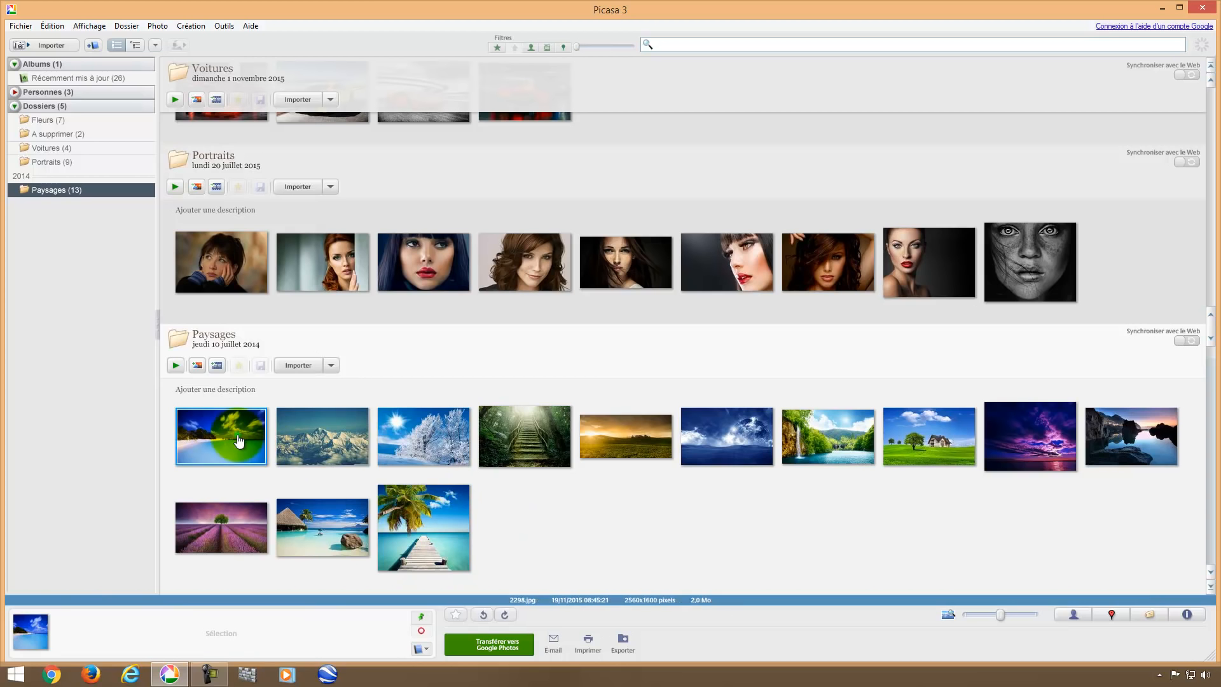
pyautogui.click(425, 622)
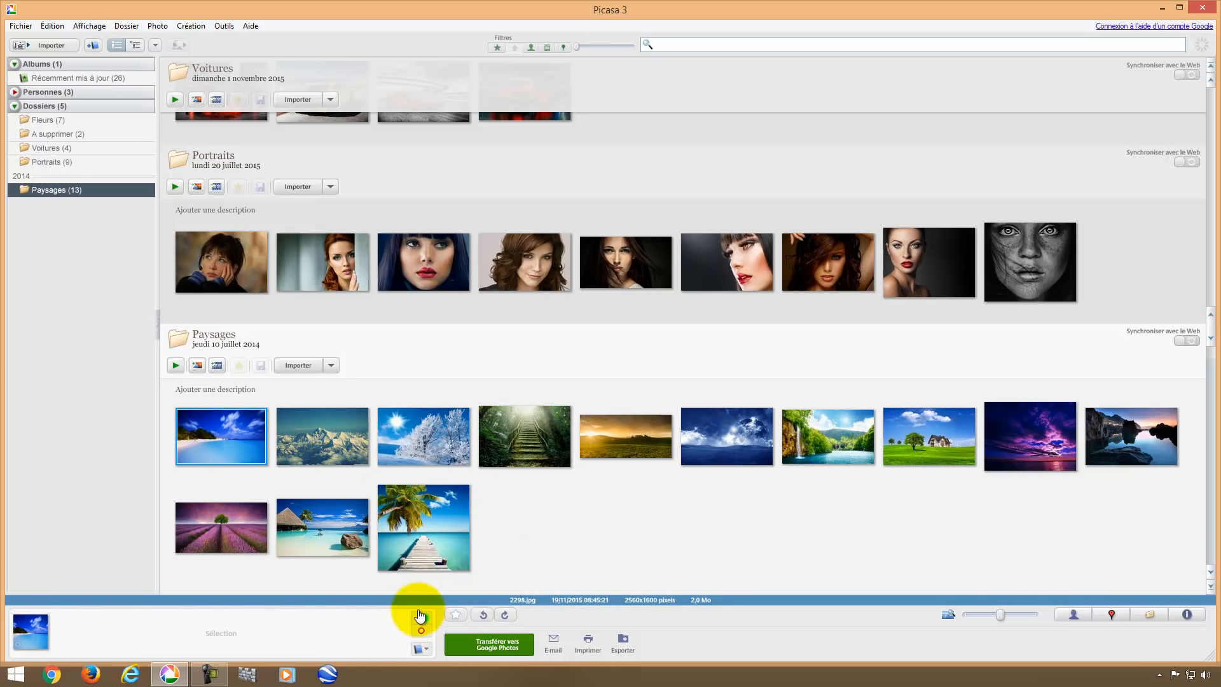
pyautogui.click(328, 437)
pyautogui.click(423, 622)
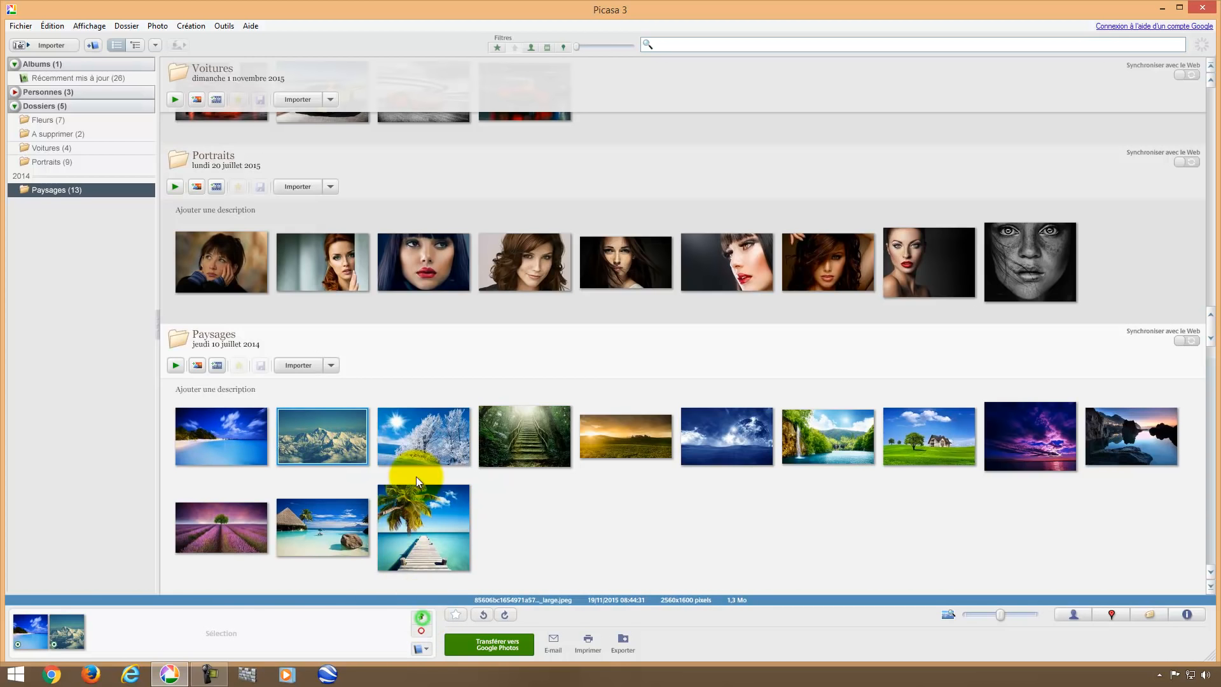
pyautogui.click(418, 448)
pyautogui.click(422, 621)
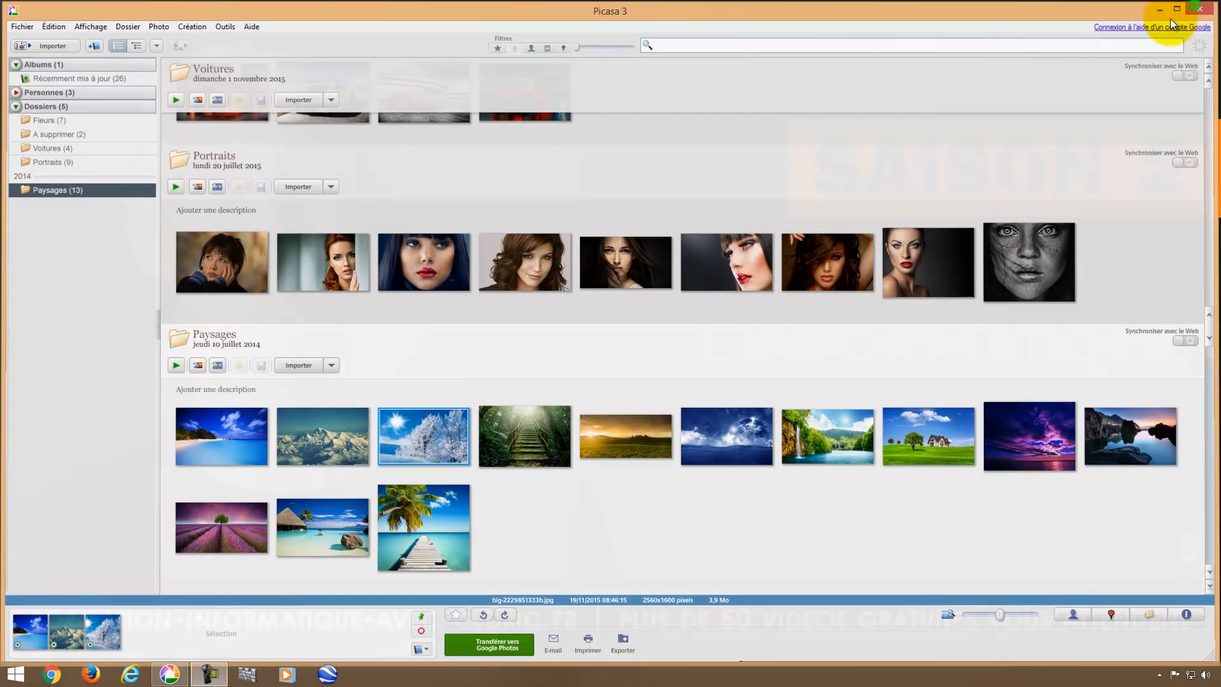
# Step: Close the photo program and start it again
pyautogui.click(1202, 7)
pyautogui.click(169, 674)
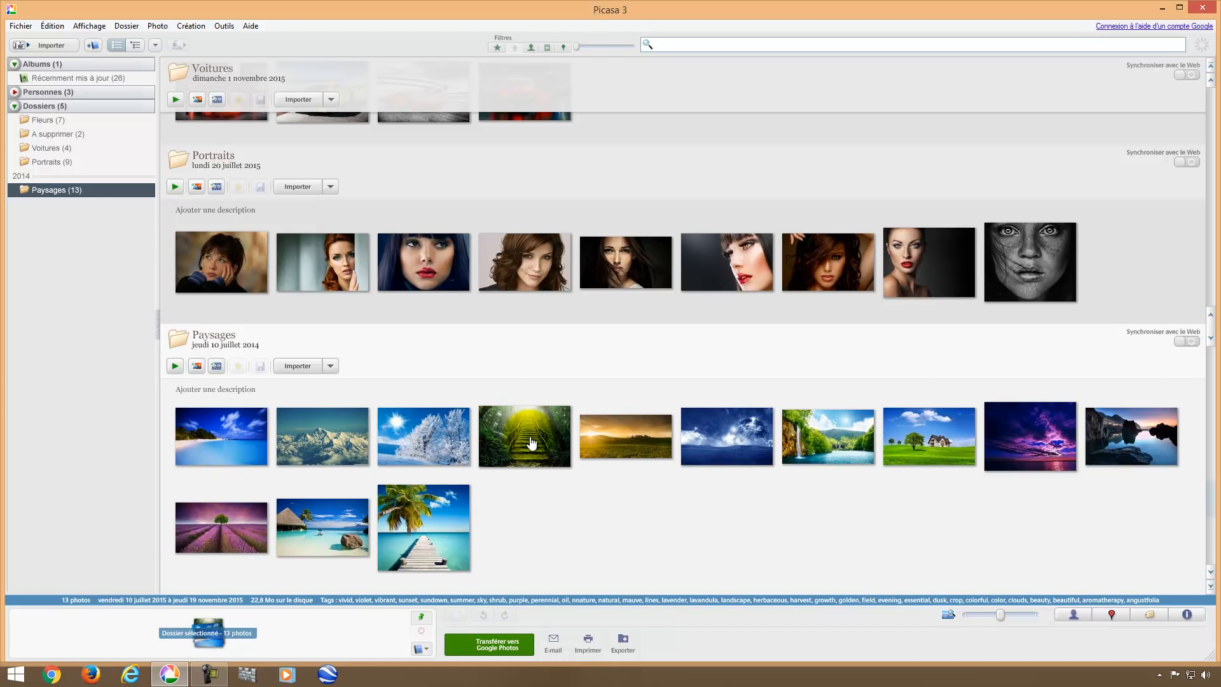
# Step: Select the continuous range from the beach photo through the forest stairway in Paysages, then clear the selection
pyautogui.click(223, 441)
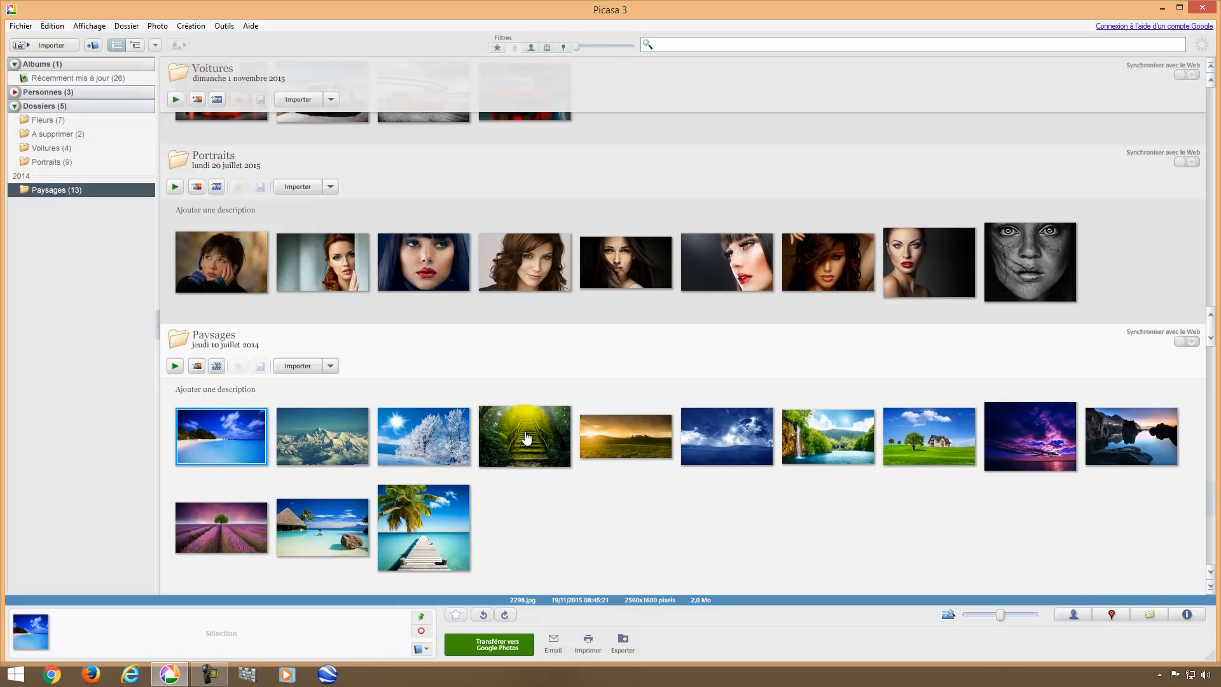
pyautogui.keyDown('shift'); pyautogui.click(527, 438); pyautogui.keyUp('shift')
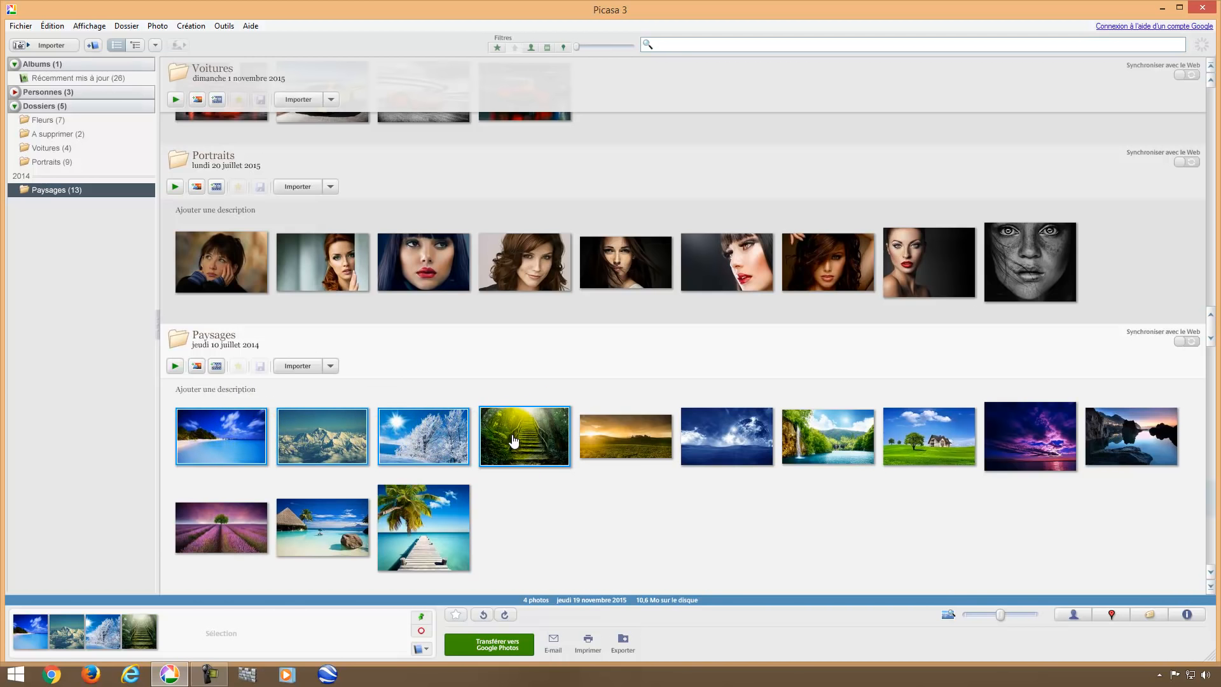
pyautogui.click(539, 493)
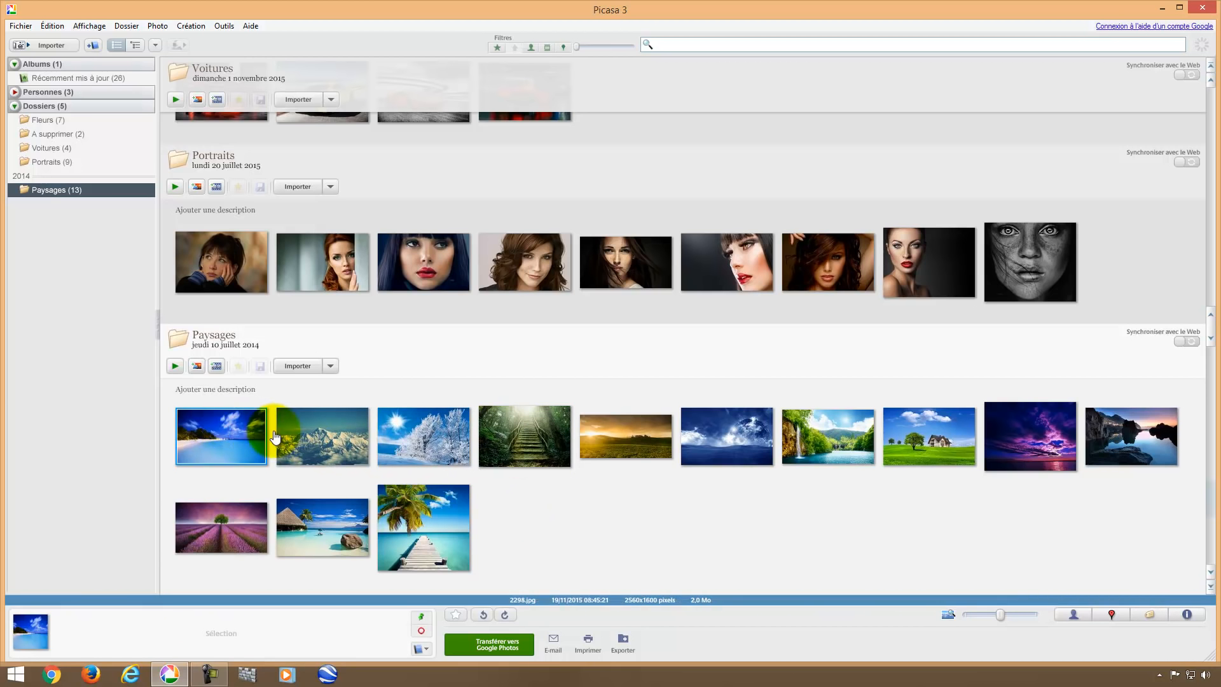
# Step: Select the seven consecutive Paysages photos from the mountains through the green house, hold them in the tray, and deselect them in the folder
pyautogui.click(315, 436)
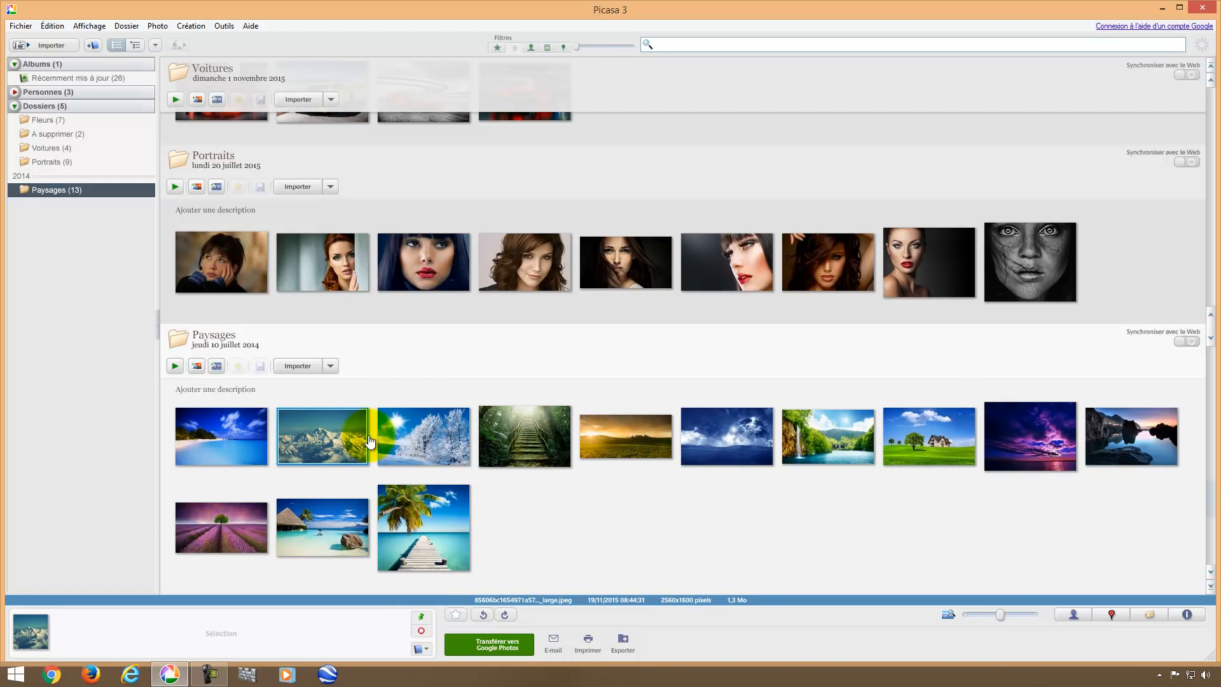
pyautogui.keyDown('shift'); pyautogui.click(928, 439); pyautogui.keyUp('shift')
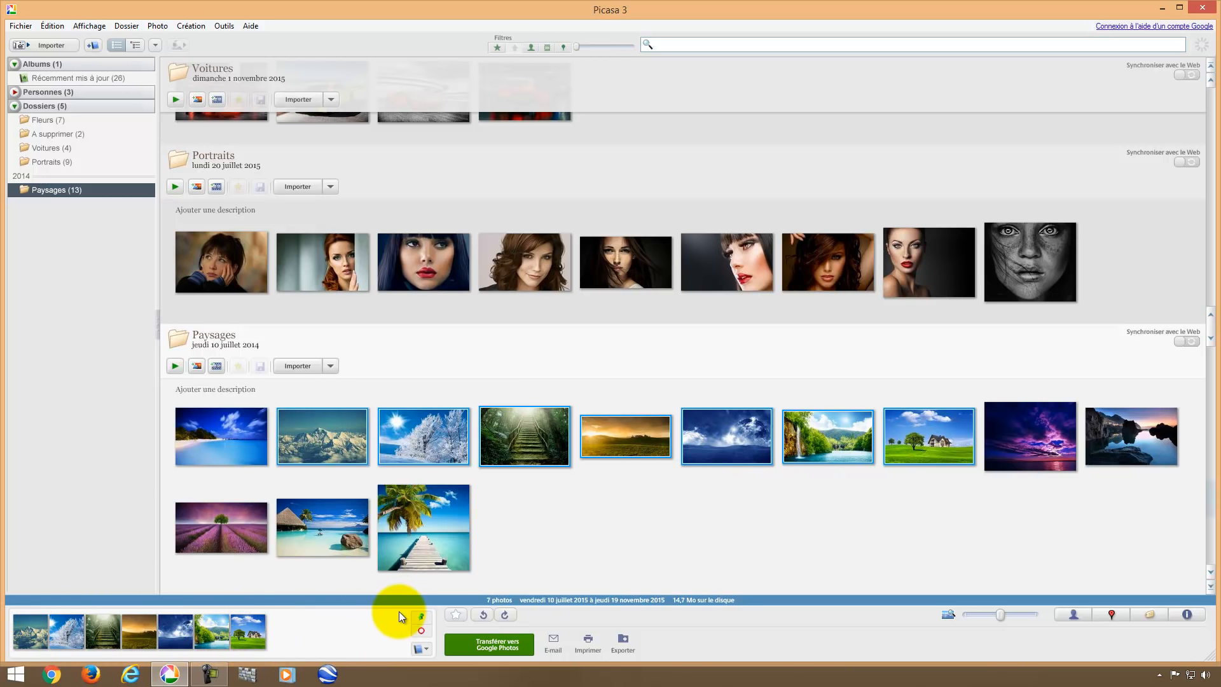
pyautogui.click(424, 617)
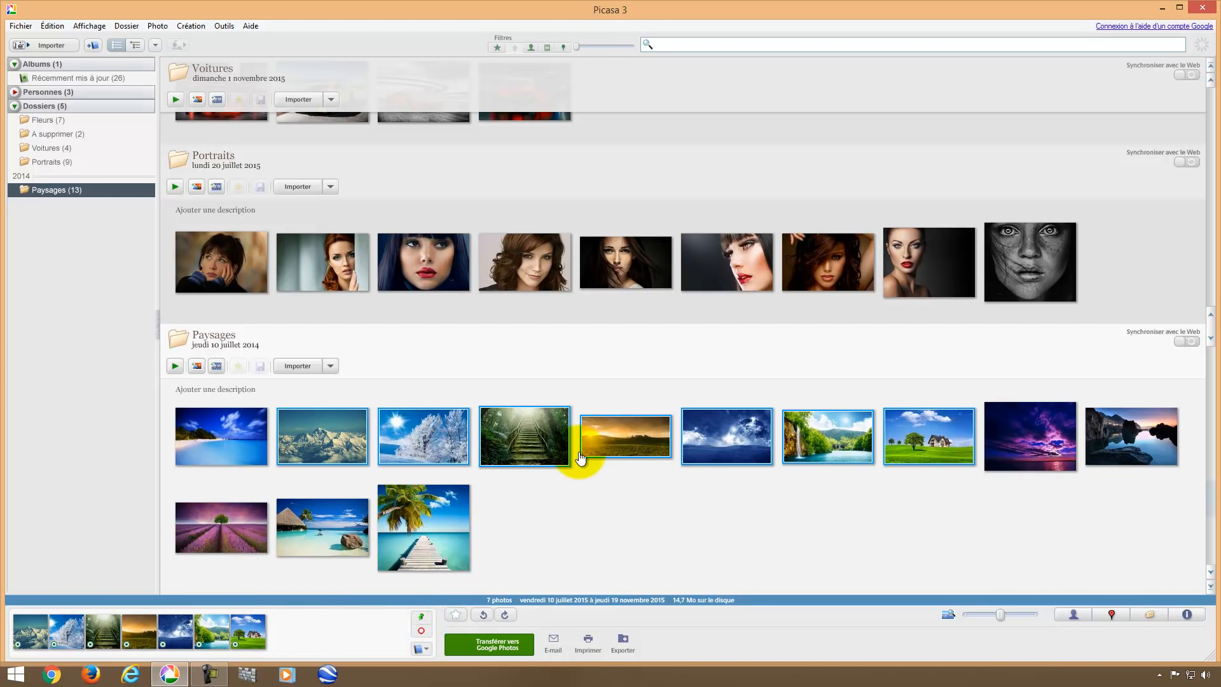
pyautogui.click(699, 518)
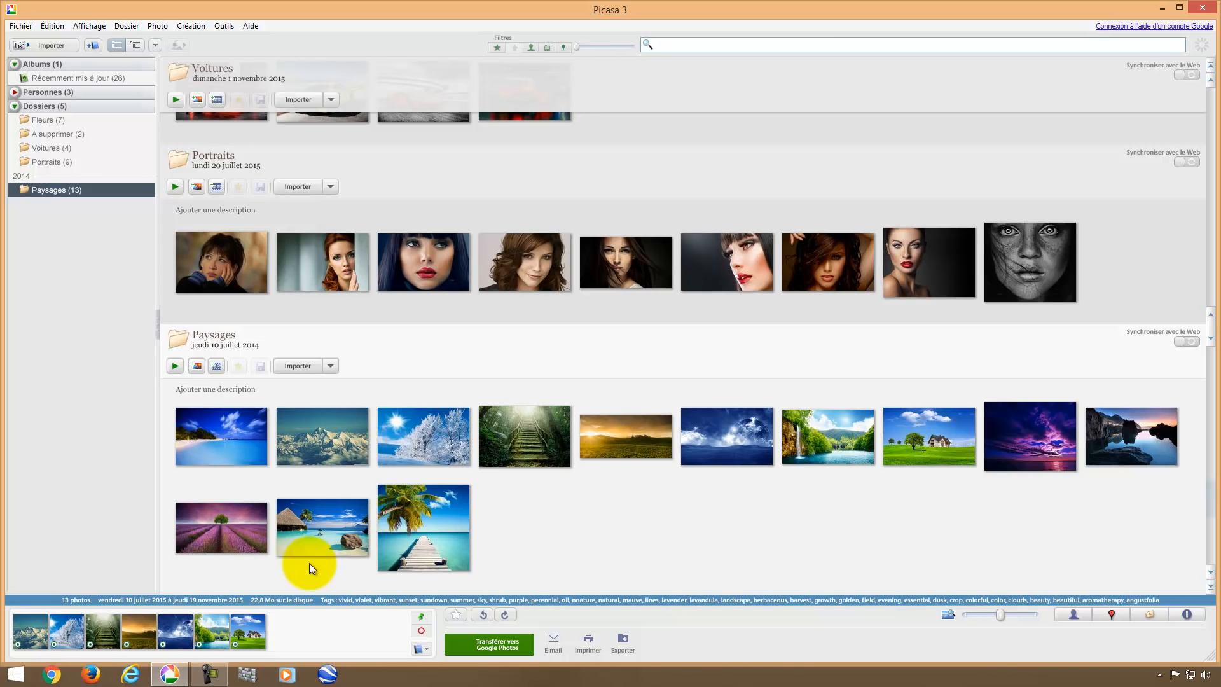
# Step: Select the beach hut and palm-tree pier photos together in Paysages and hold both in the selection tray
pyautogui.click(331, 529)
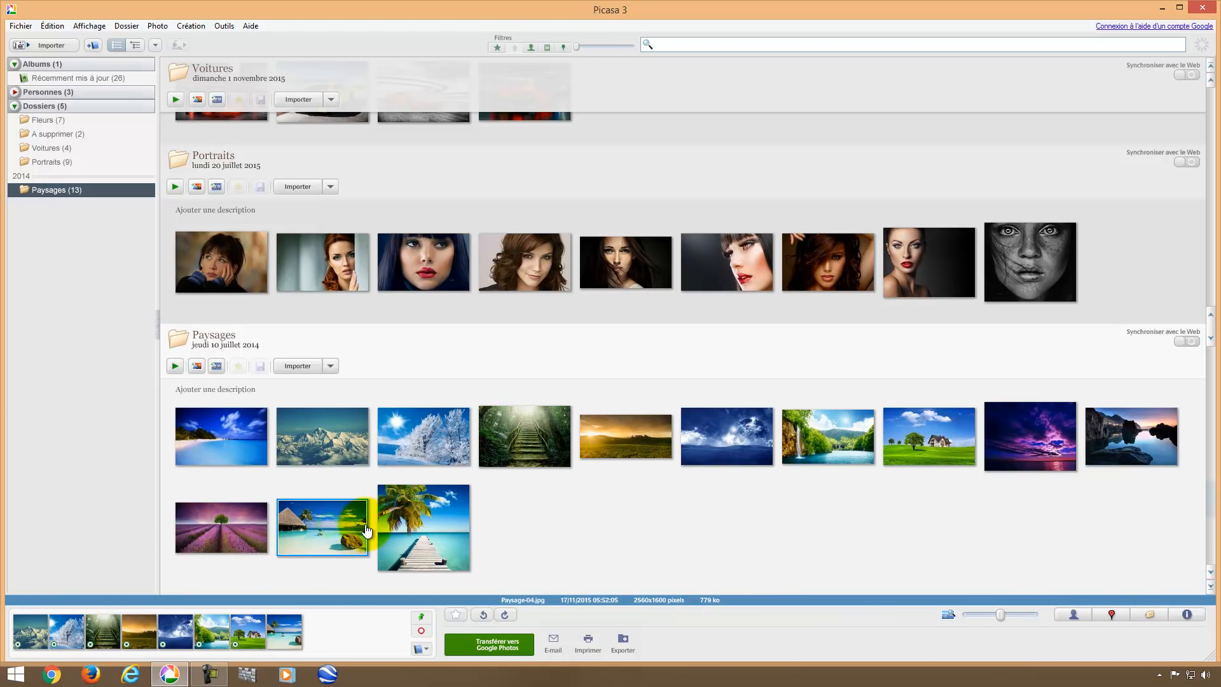
pyautogui.keyDown('ctrl'); pyautogui.click(417, 528); pyautogui.keyUp('ctrl')
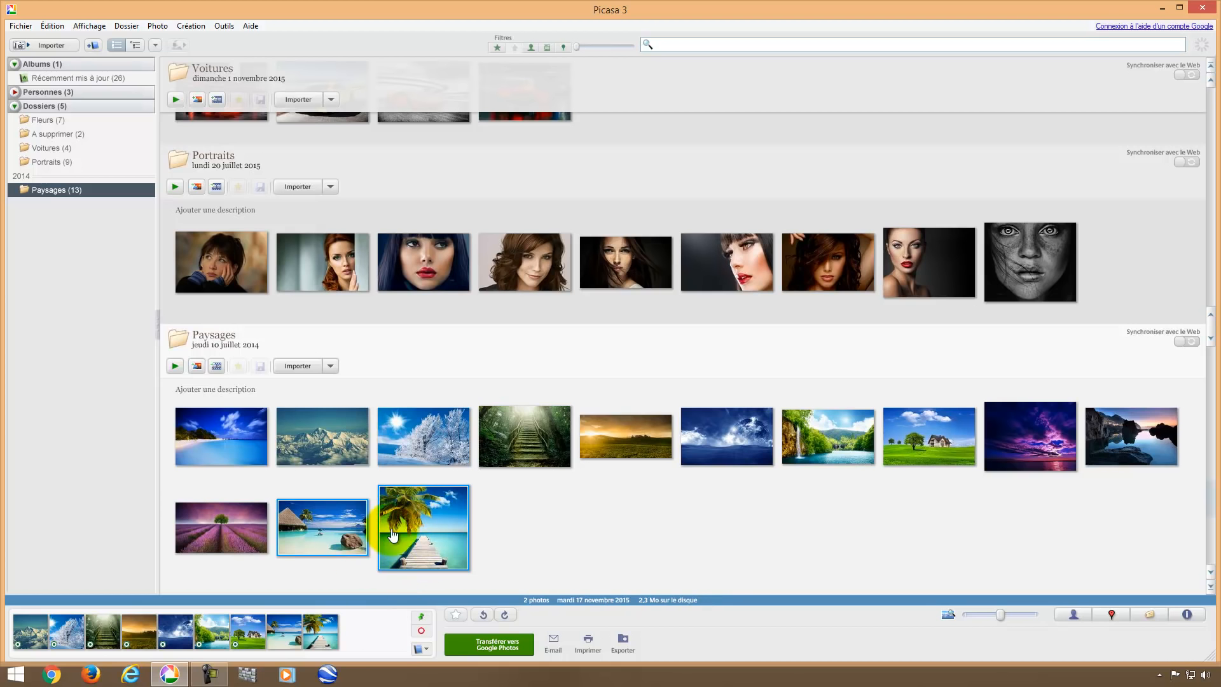
pyautogui.click(418, 619)
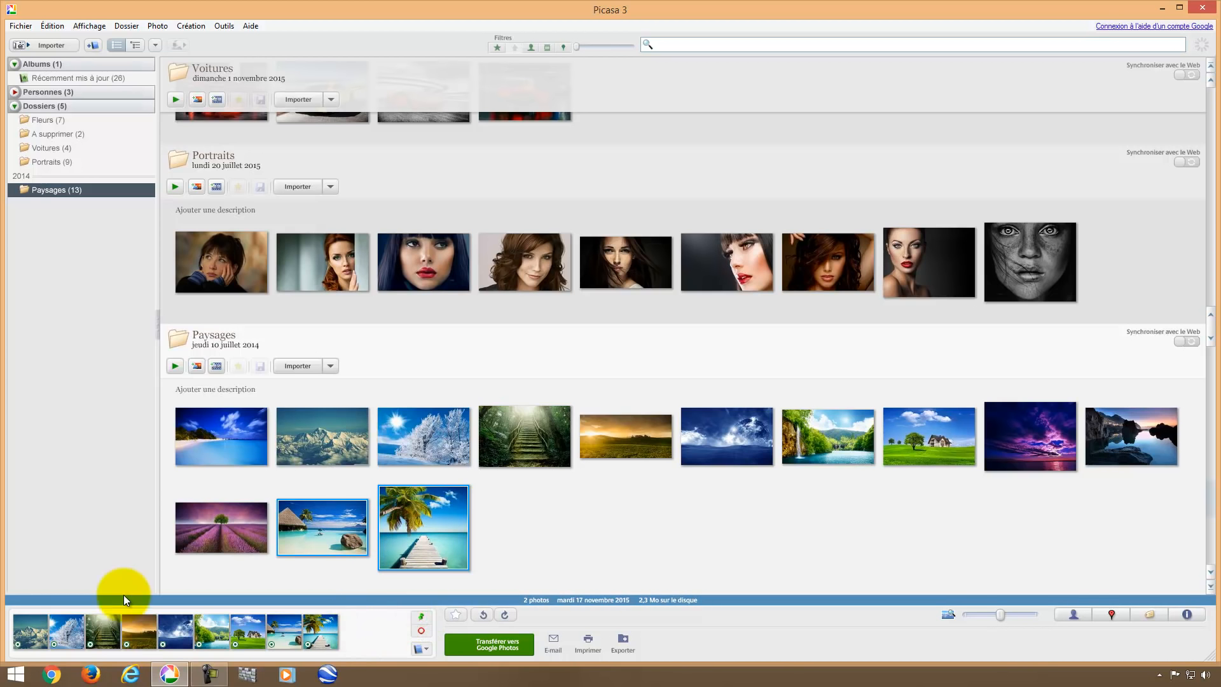
# Step: Deselect the Paysages photos, then remove all held photos from the selection tray and confirm
pyautogui.click(528, 524)
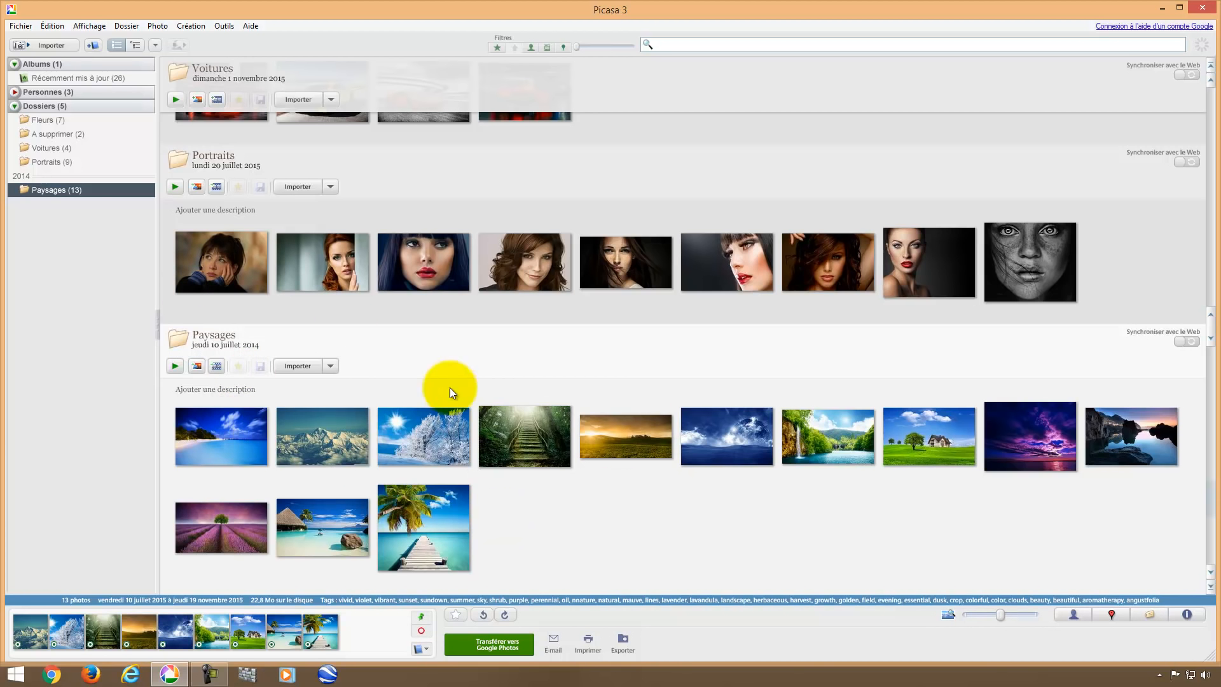
pyautogui.scroll(5, 412, 397)
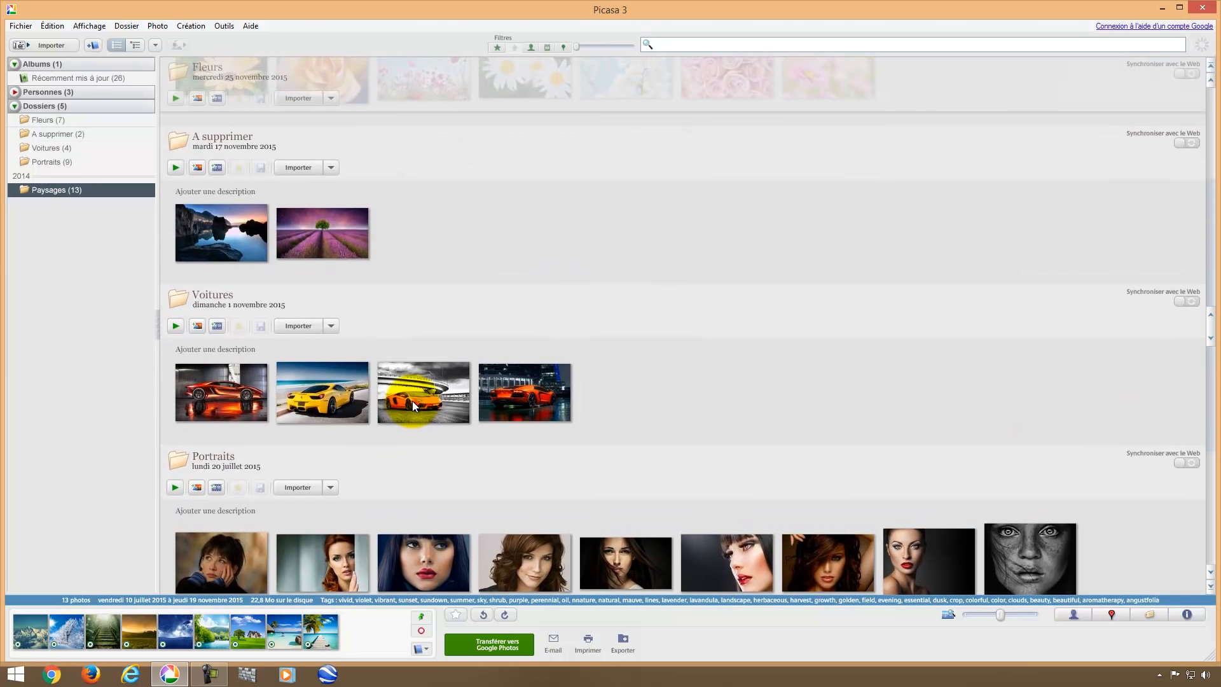
pyautogui.scroll(-5, 412, 400)
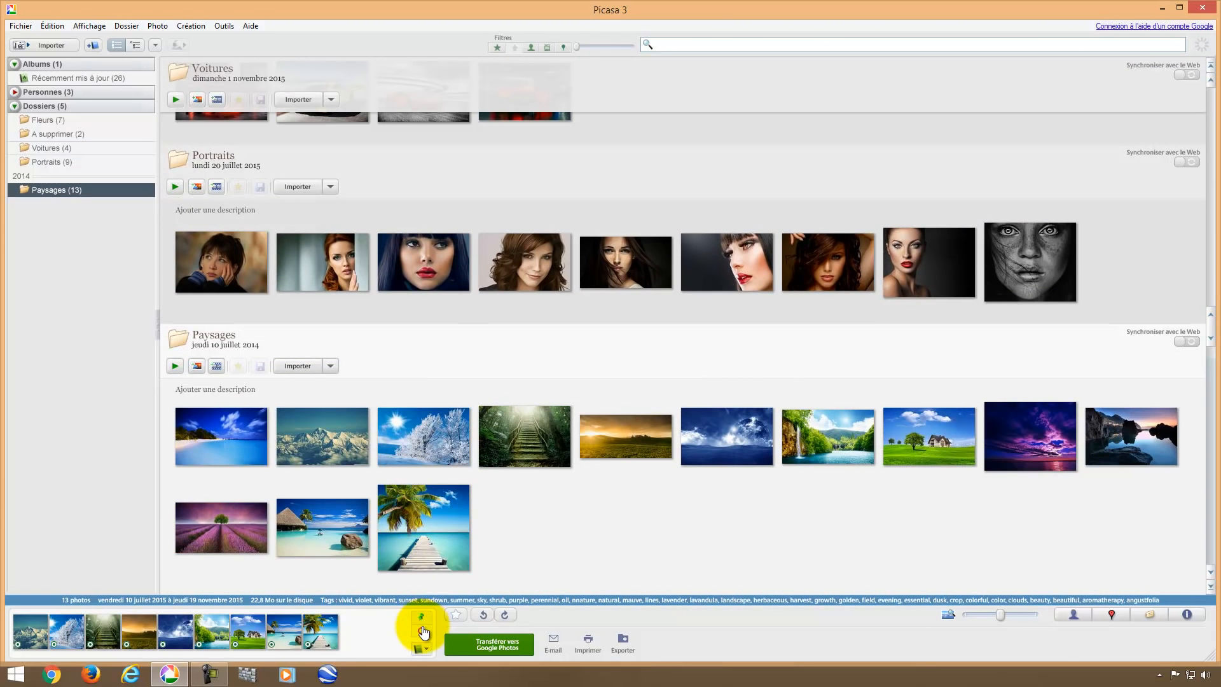
pyautogui.click(422, 629)
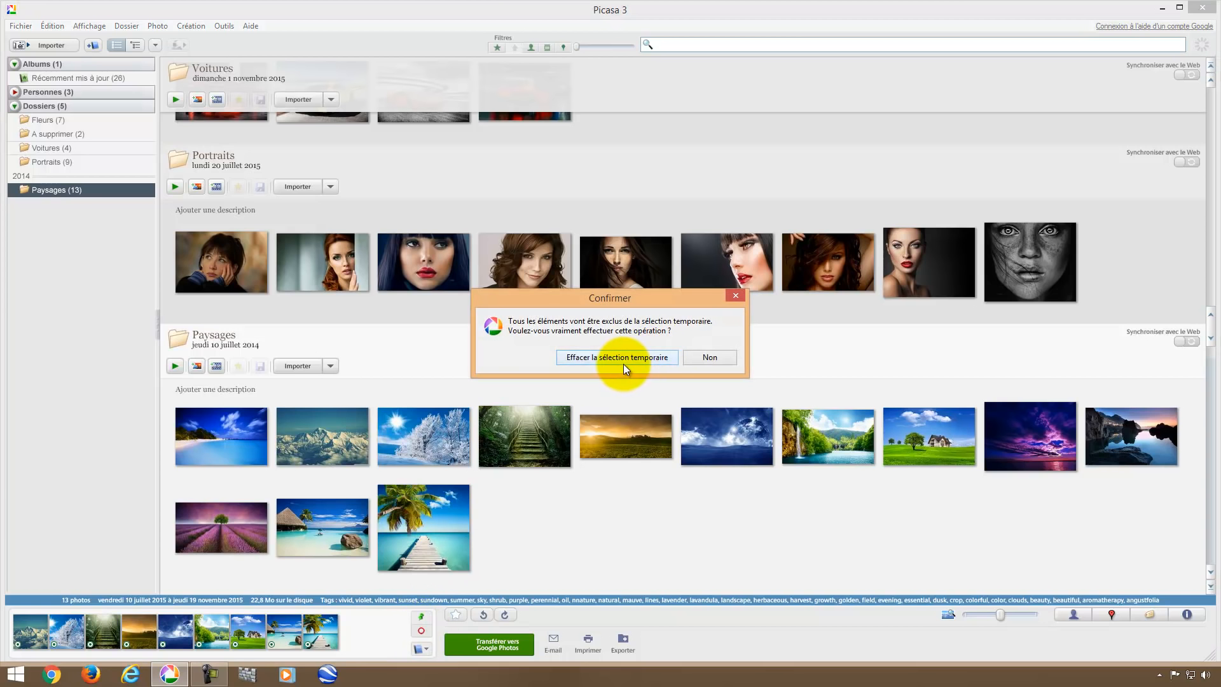
pyautogui.click(604, 357)
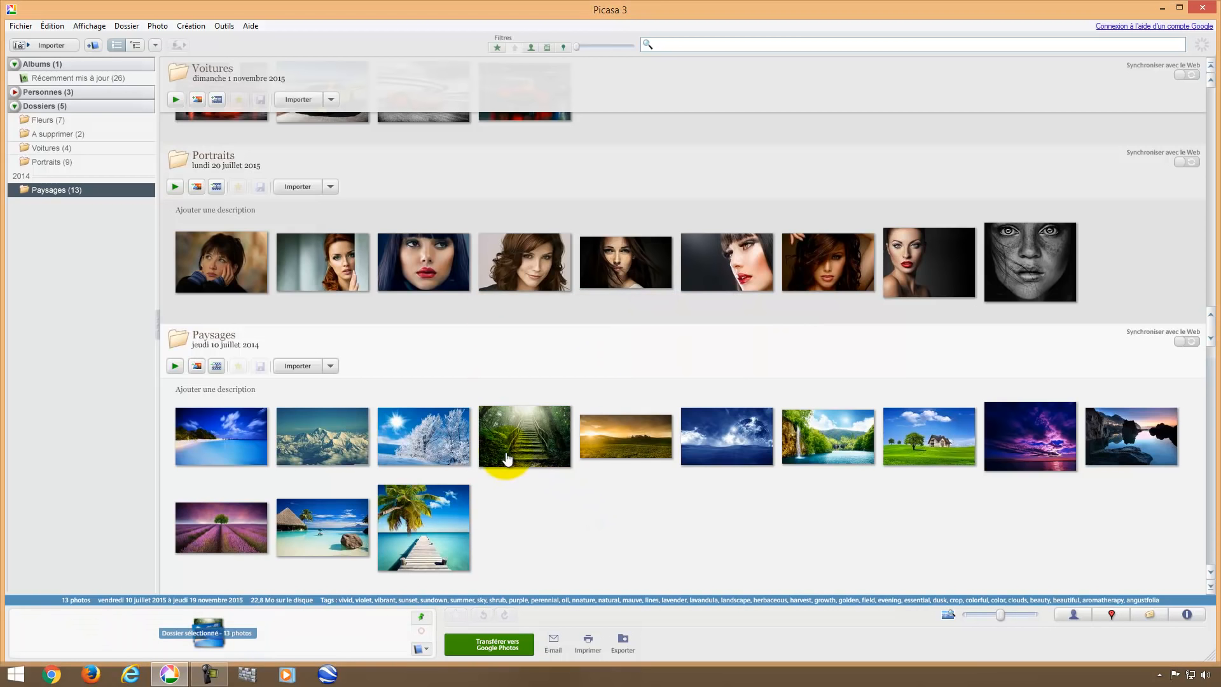
# Step: Select the Paysages range from forest stairway to waterfall lake without holding it, then select the first four Fleurs photos and the white daisies alone
pyautogui.click(519, 435)
pyautogui.keyDown('shift'); pyautogui.click(789, 444); pyautogui.keyUp('shift')
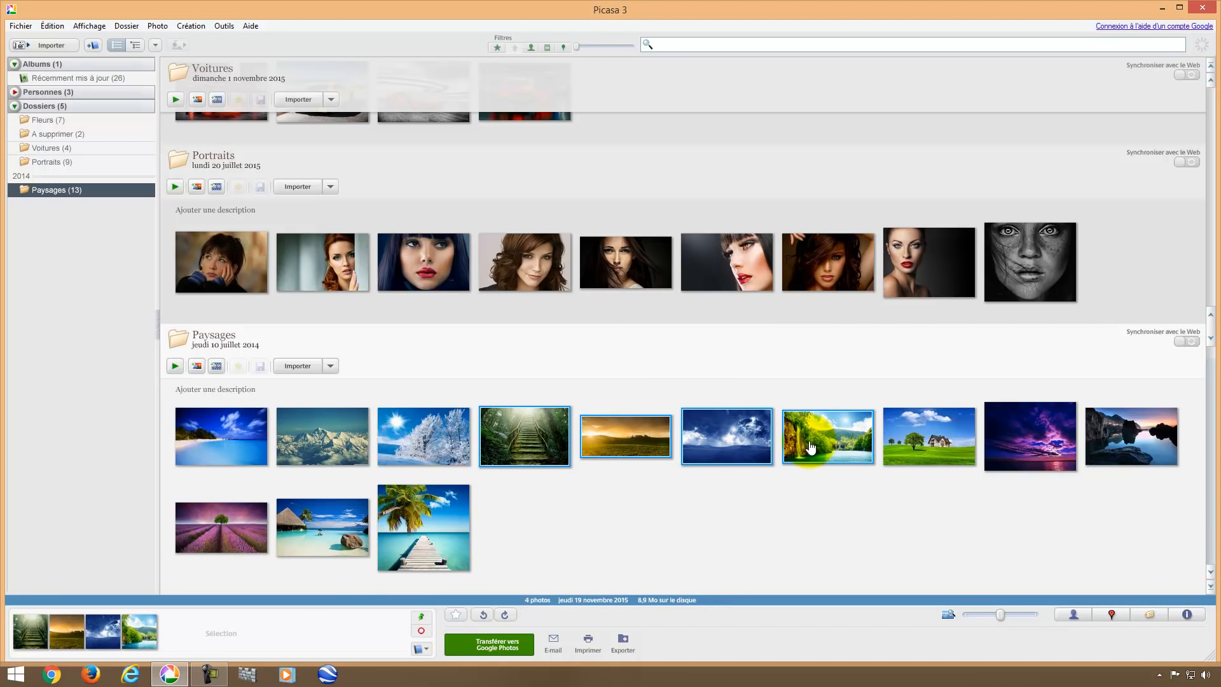
pyautogui.scroll(1, 551, 479)
pyautogui.scroll(6, 501, 489)
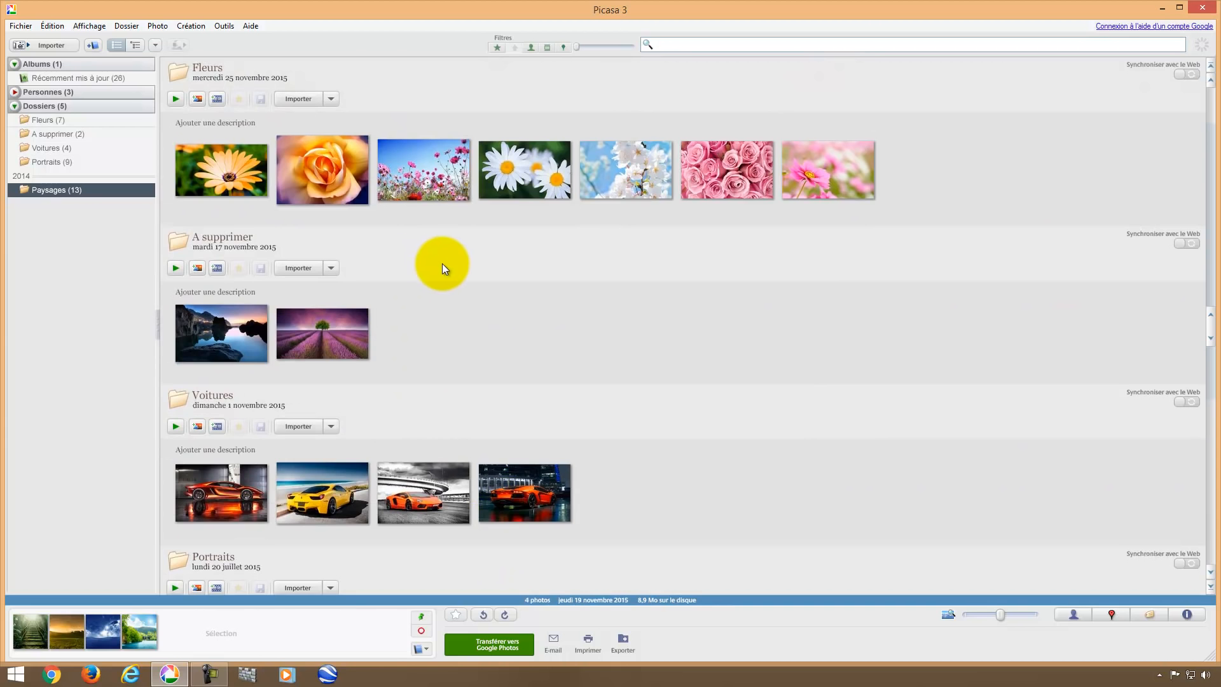
pyautogui.keyDown('shift'); pyautogui.click(439, 181); pyautogui.keyUp('shift')
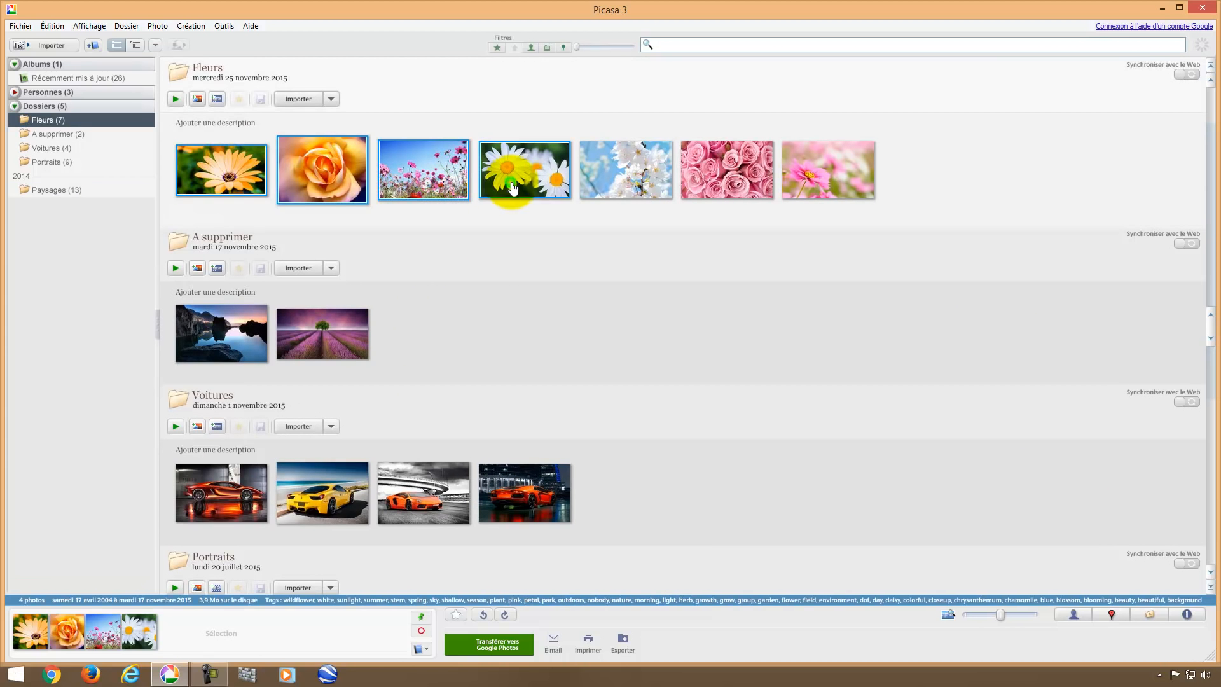
pyautogui.click(537, 189)
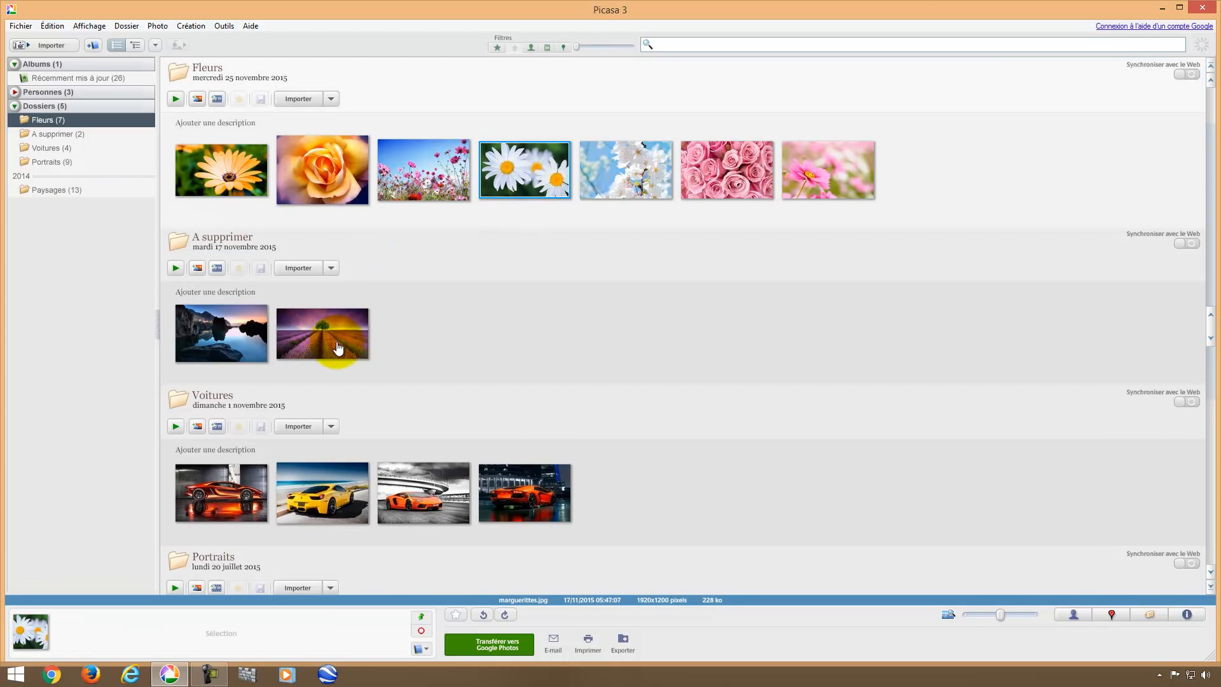
pyautogui.scroll(-3, 466, 322)
pyautogui.scroll(-2, 465, 324)
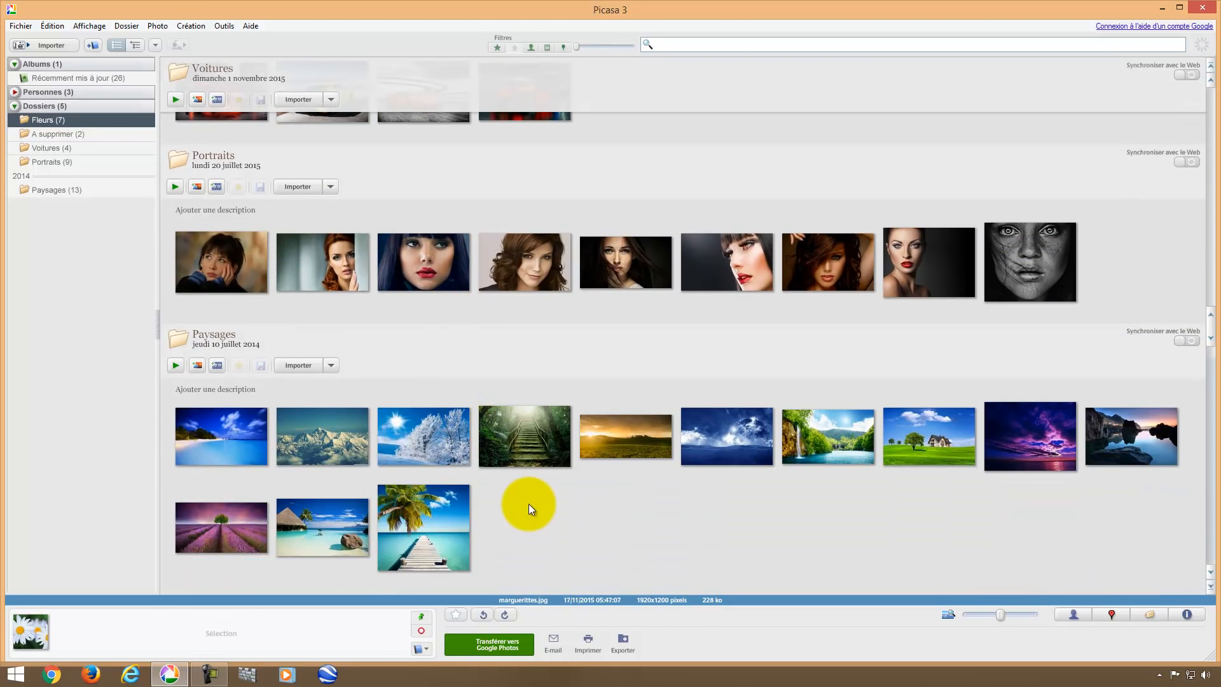
# Step: Select the five consecutive Paysages photos from the beach through the golden sunset field and hold them in the selection tray
pyautogui.click(230, 440)
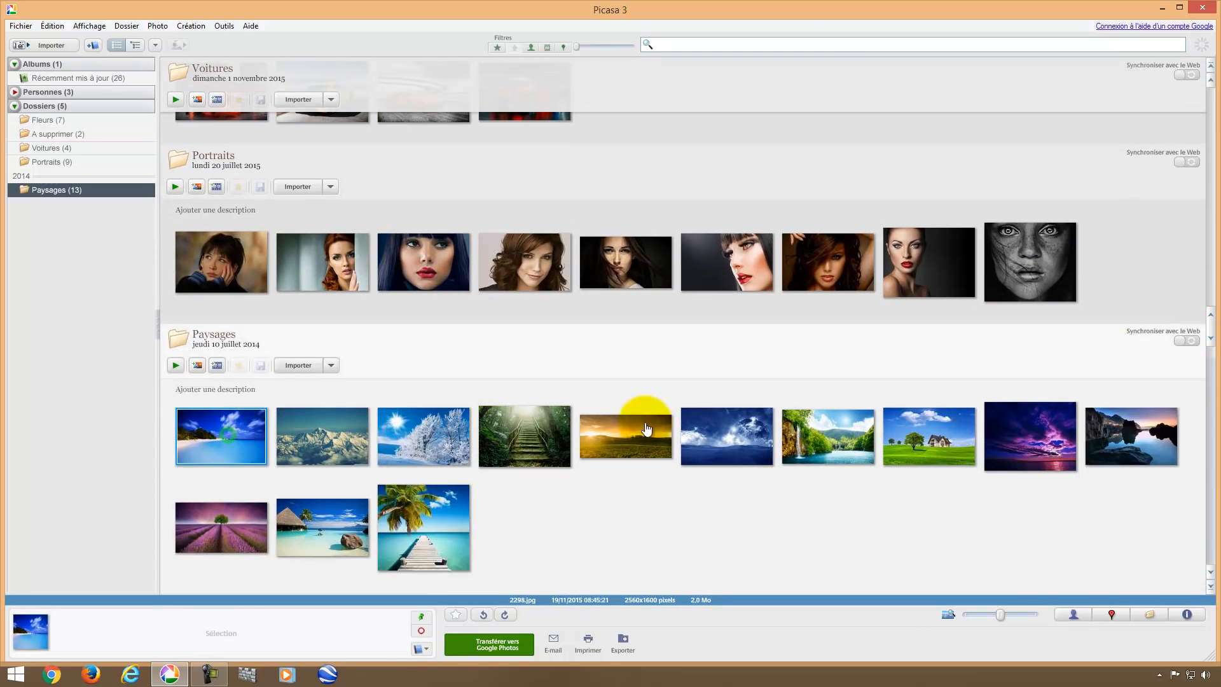
pyautogui.keyDown('shift'); pyautogui.click(586, 423); pyautogui.keyUp('shift')
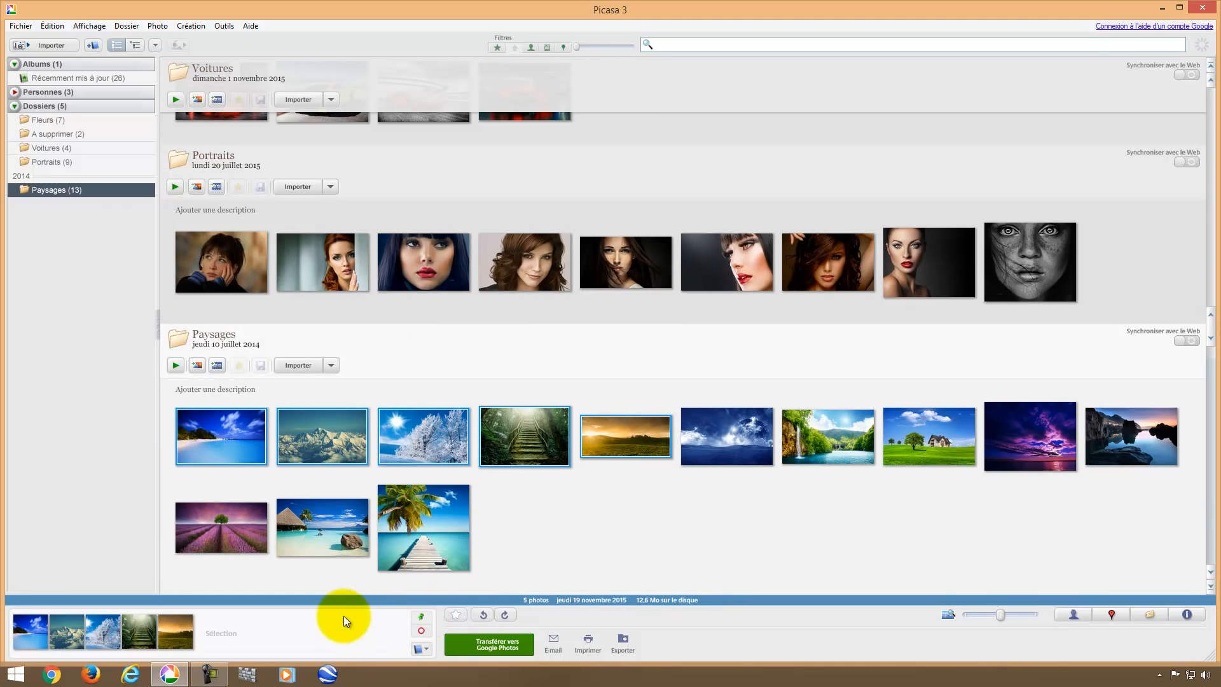
pyautogui.click(421, 620)
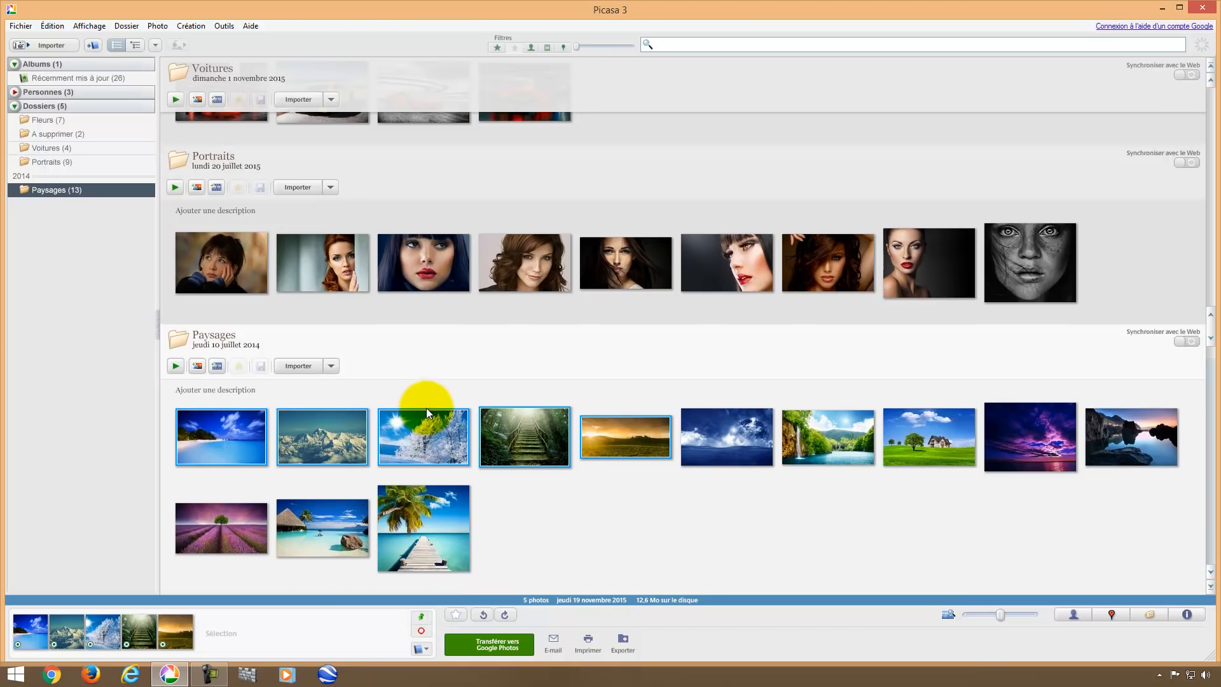
# Step: Hold the first five Fleurs photos in the tray, and also the lavender field photo from the A supprimer folder
pyautogui.scroll(6, 422, 408)
pyautogui.click(238, 193)
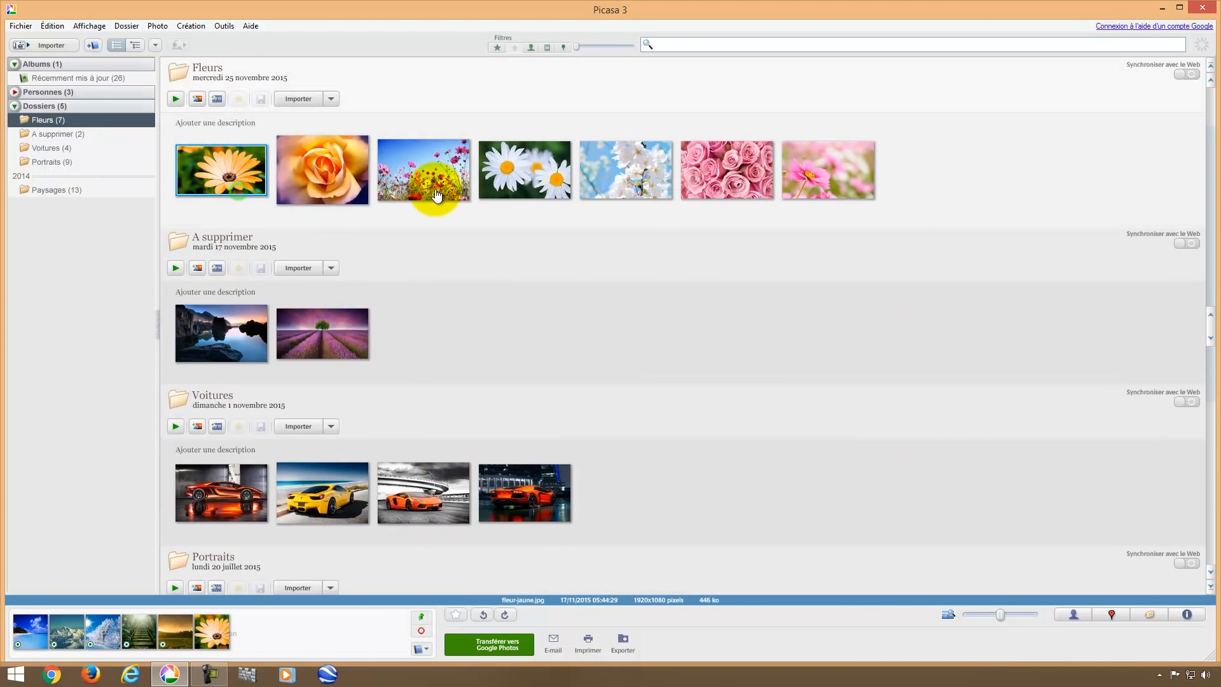
pyautogui.keyDown('shift'); pyautogui.click(635, 174); pyautogui.keyUp('shift')
pyautogui.click(421, 618)
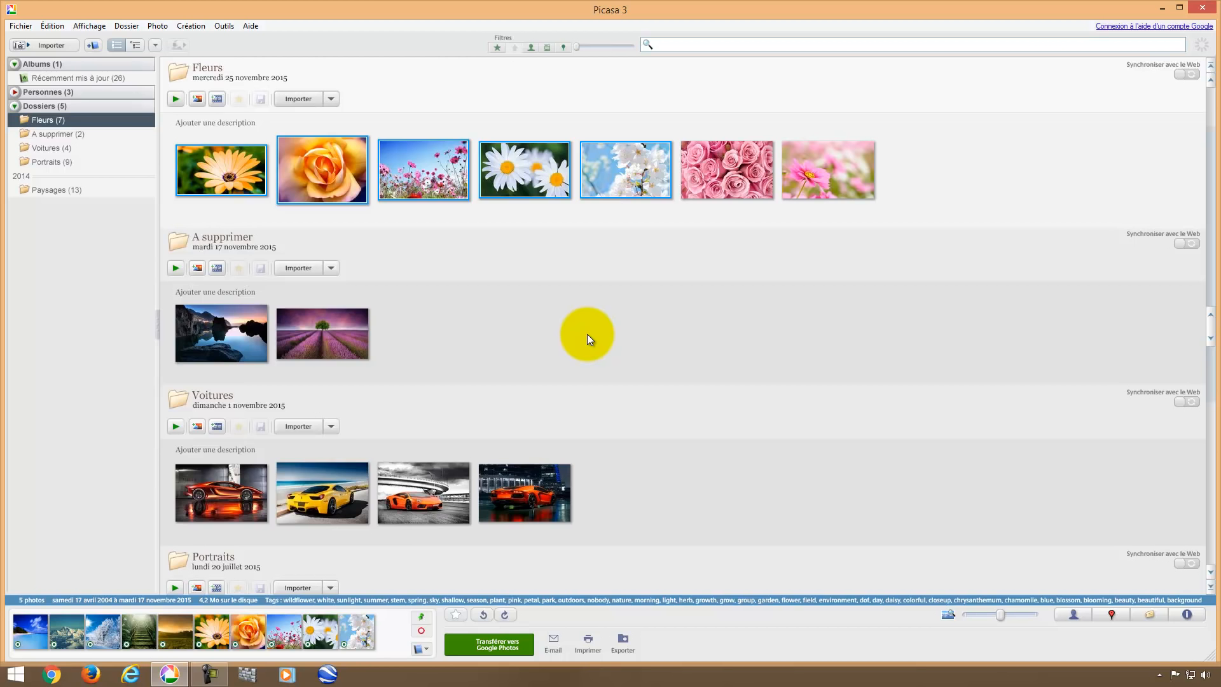
pyautogui.click(435, 178)
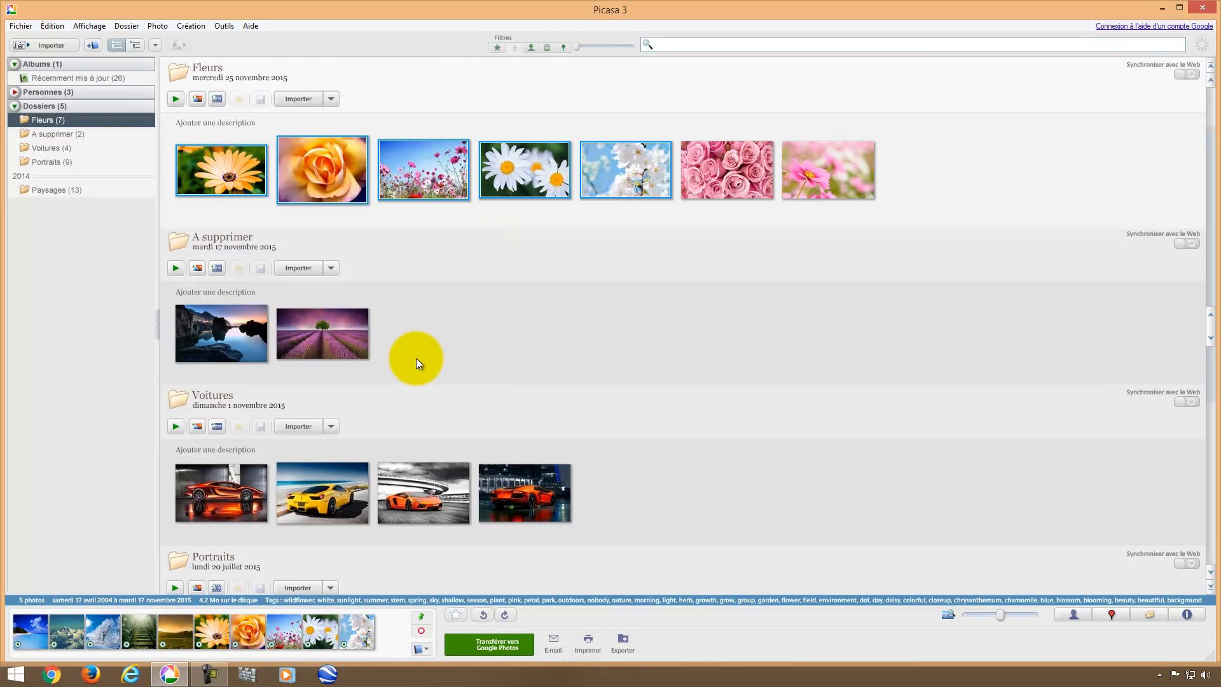
pyautogui.click(347, 333)
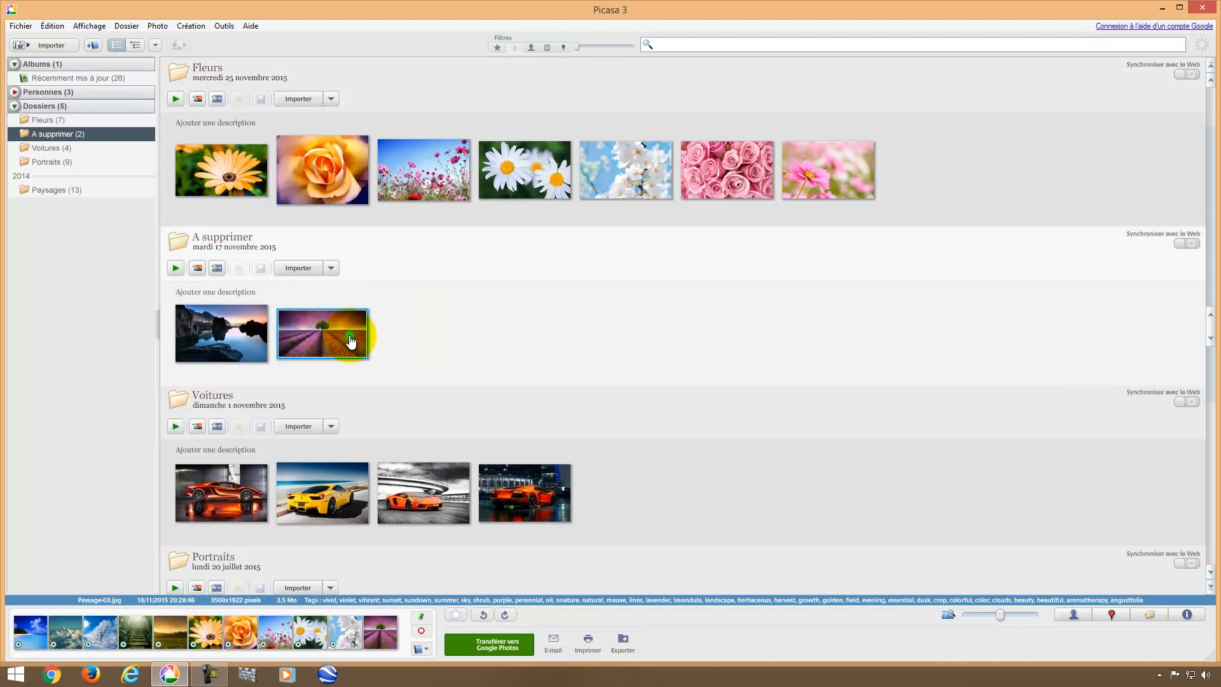
pyautogui.click(421, 618)
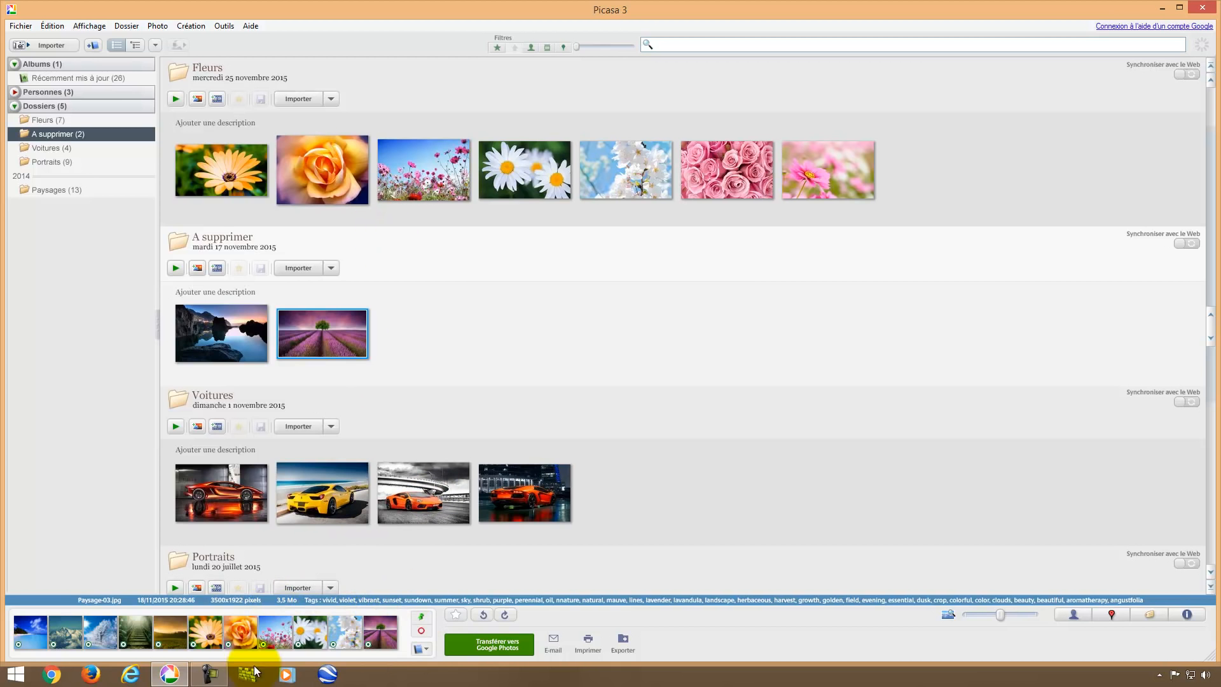
# Step: Empty the selection tray of all held photos and confirm the removal
pyautogui.click(421, 630)
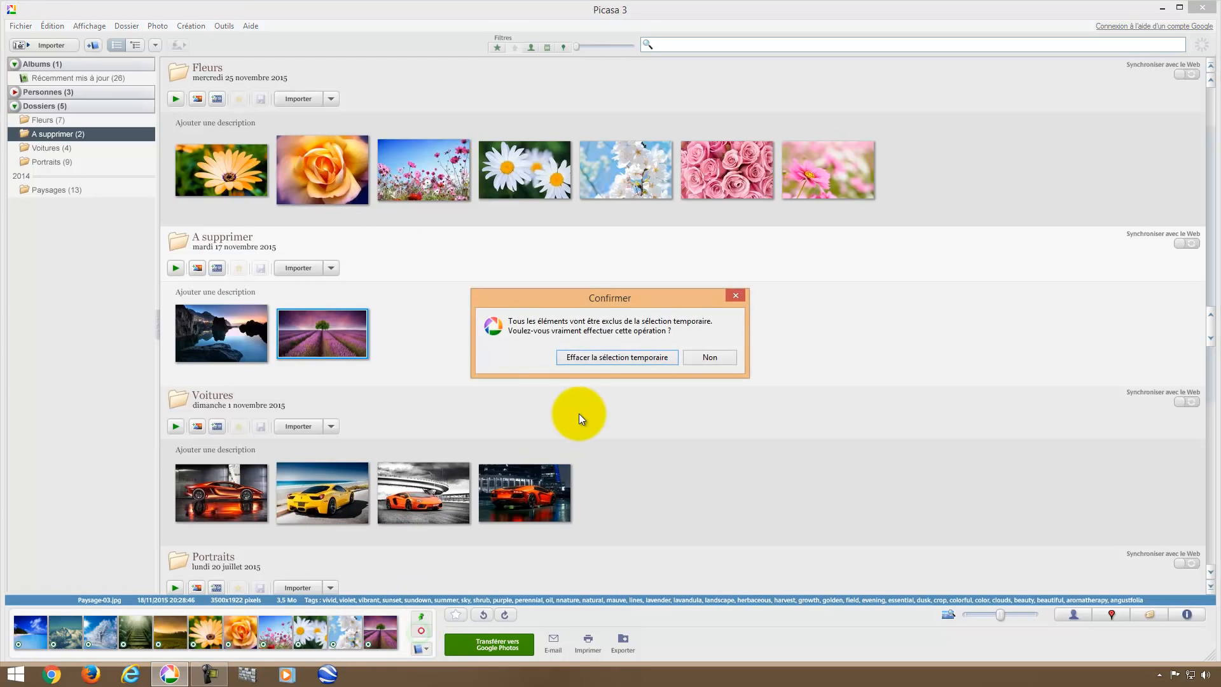
pyautogui.click(594, 358)
# Step: Select the beach, snowy trees, golden field, waterfall lake, purple sunset and beach hut photos separately in Paysages and hold them in the tray
pyautogui.scroll(-5, 521, 375)
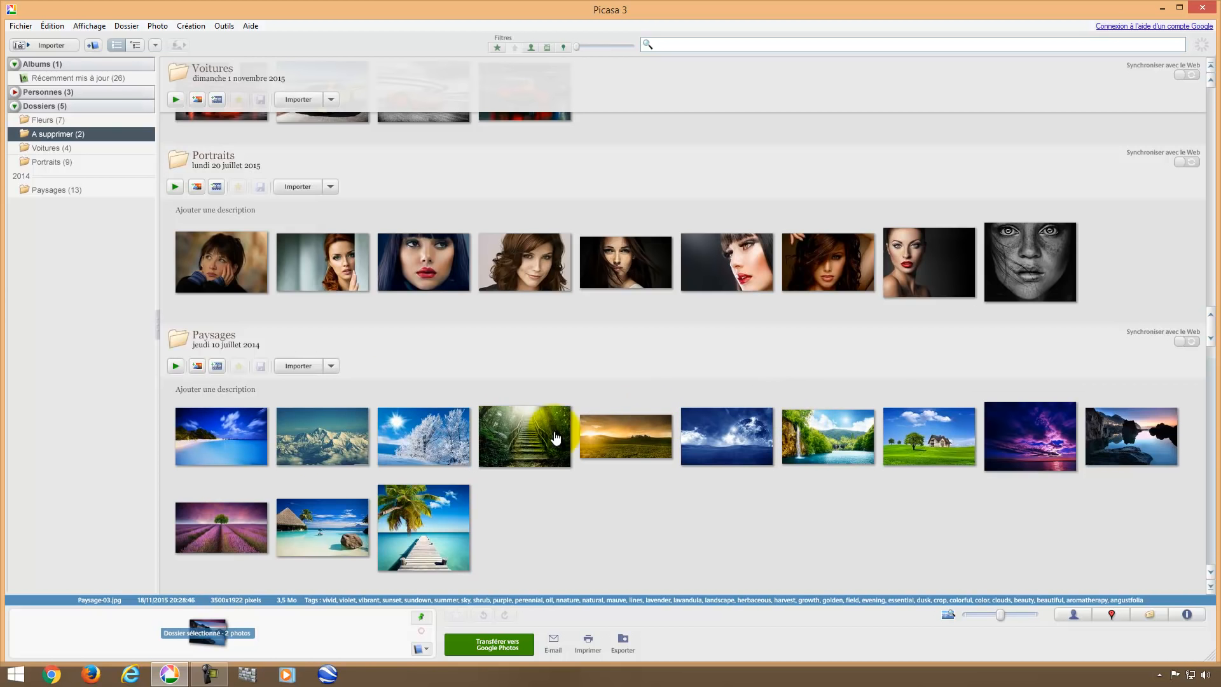
pyautogui.click(229, 443)
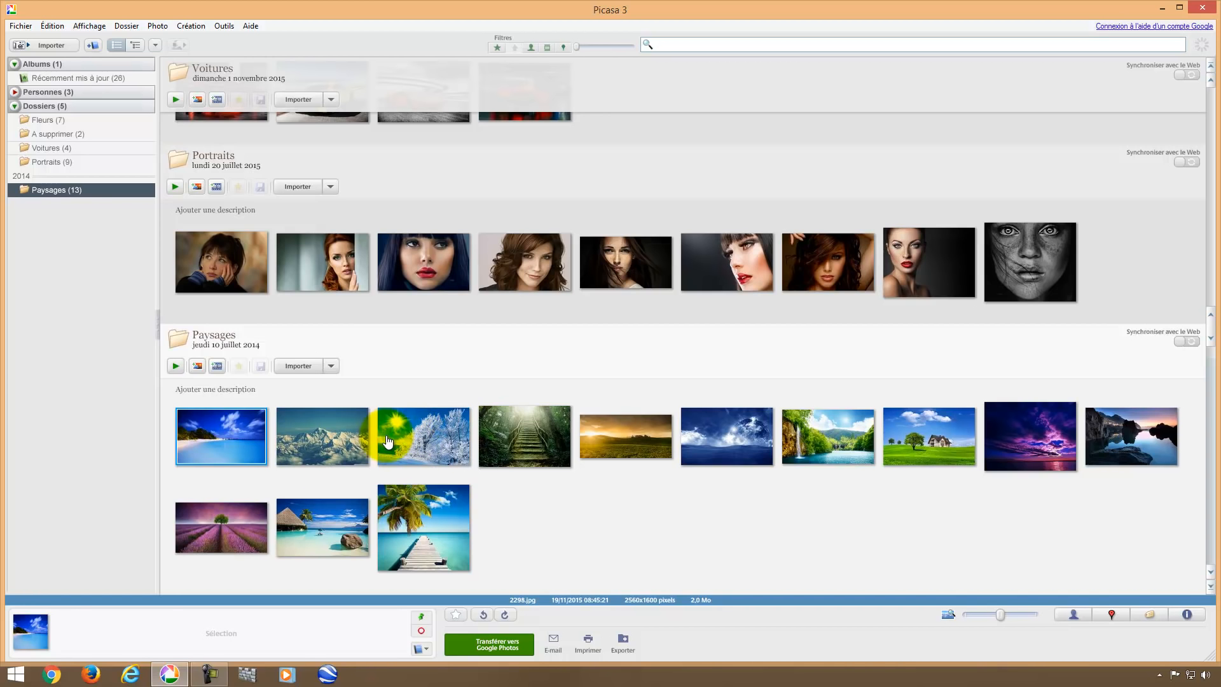
pyautogui.keyDown('ctrl'); pyautogui.click(436, 434); pyautogui.keyUp('ctrl')
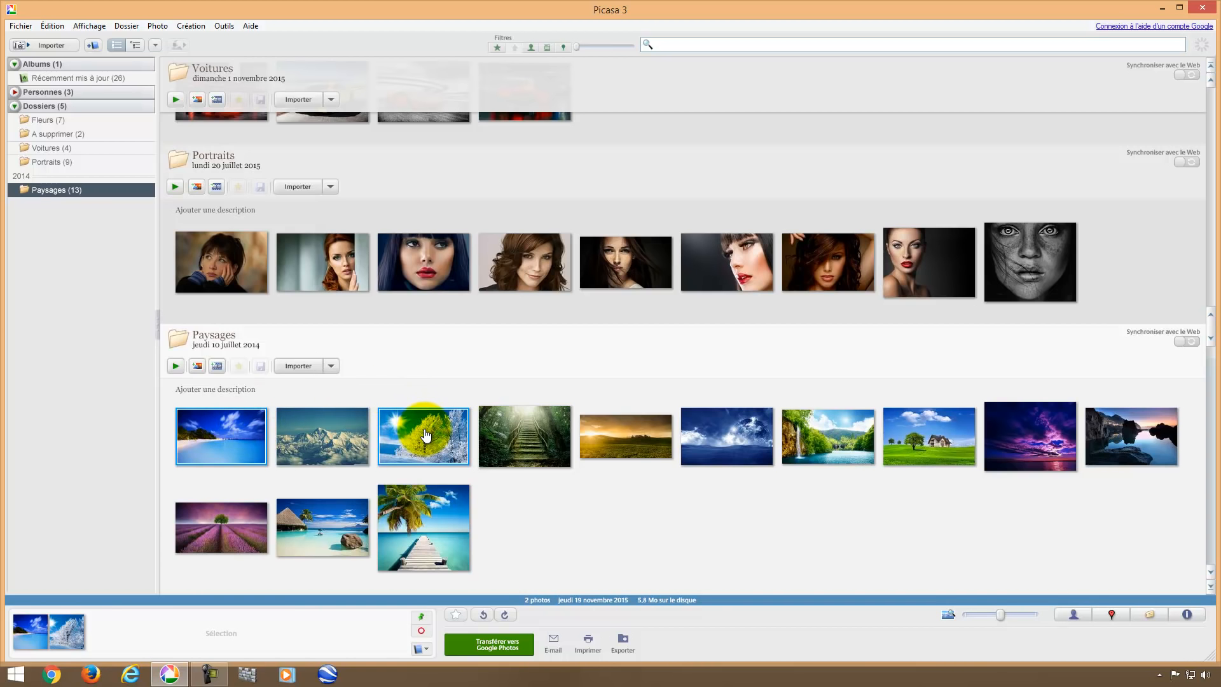
pyautogui.keyDown('ctrl'); pyautogui.click(630, 439); pyautogui.keyUp('ctrl')
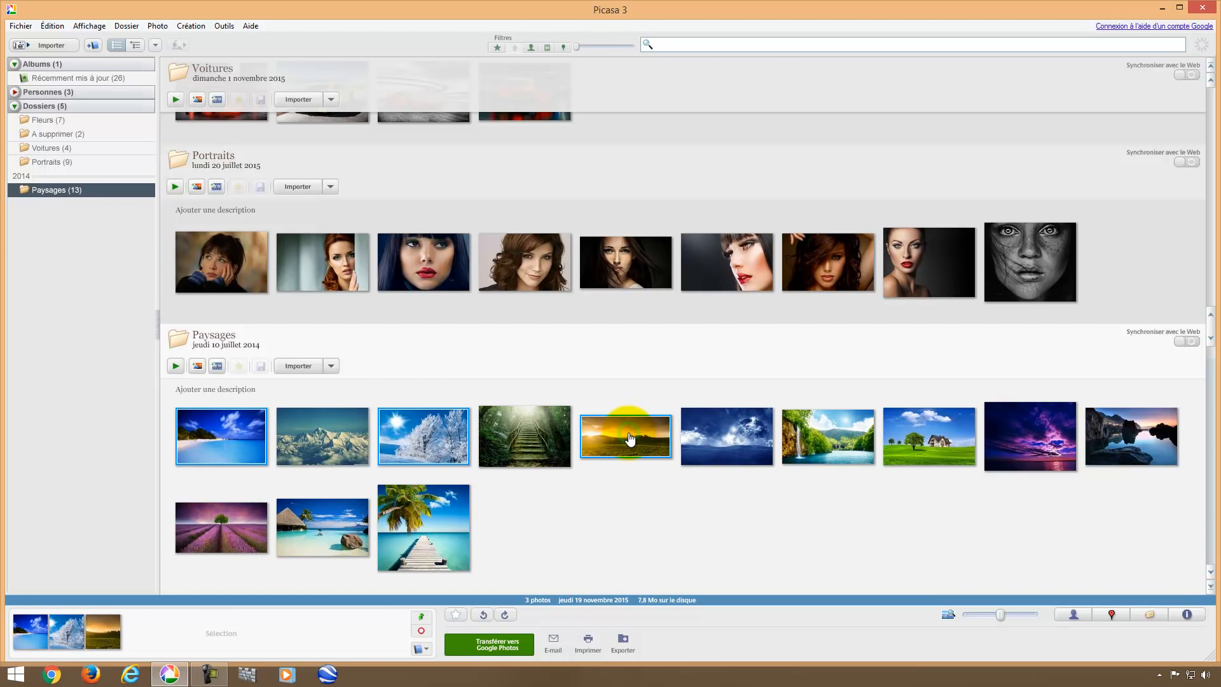
pyautogui.keyDown('ctrl'); pyautogui.click(824, 442); pyautogui.keyUp('ctrl')
pyautogui.keyDown('ctrl'); pyautogui.click(1023, 449); pyautogui.keyUp('ctrl')
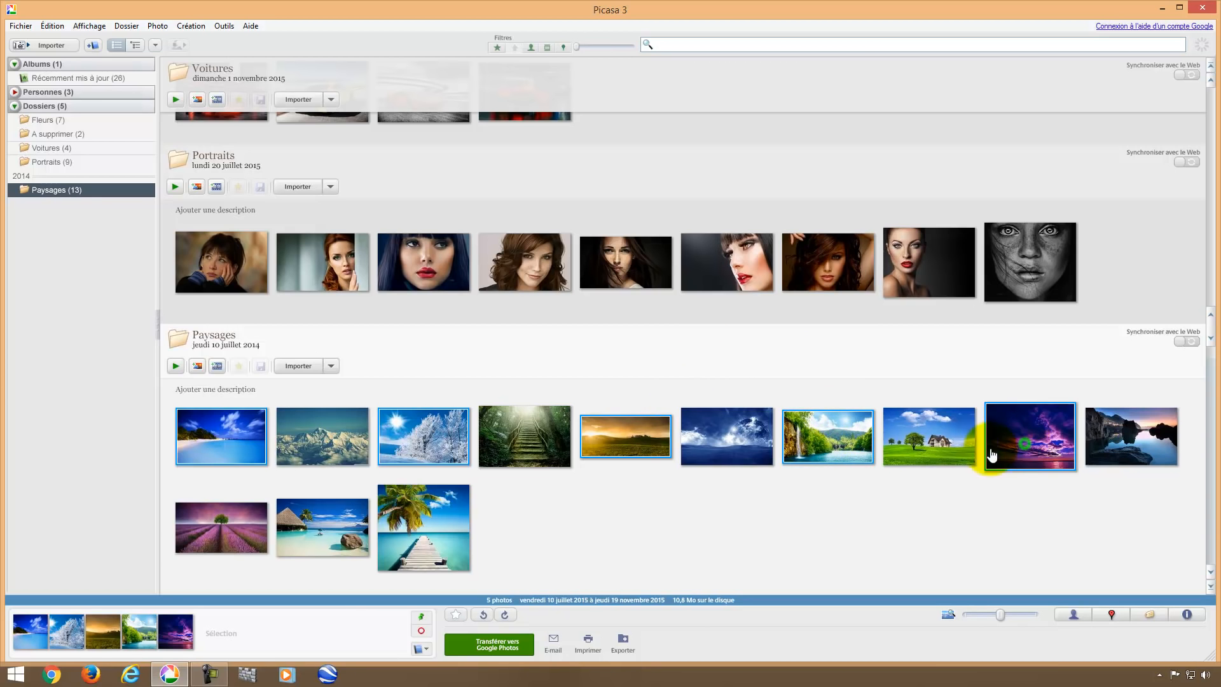
pyautogui.keyDown('ctrl'); pyautogui.click(337, 522); pyautogui.keyUp('ctrl')
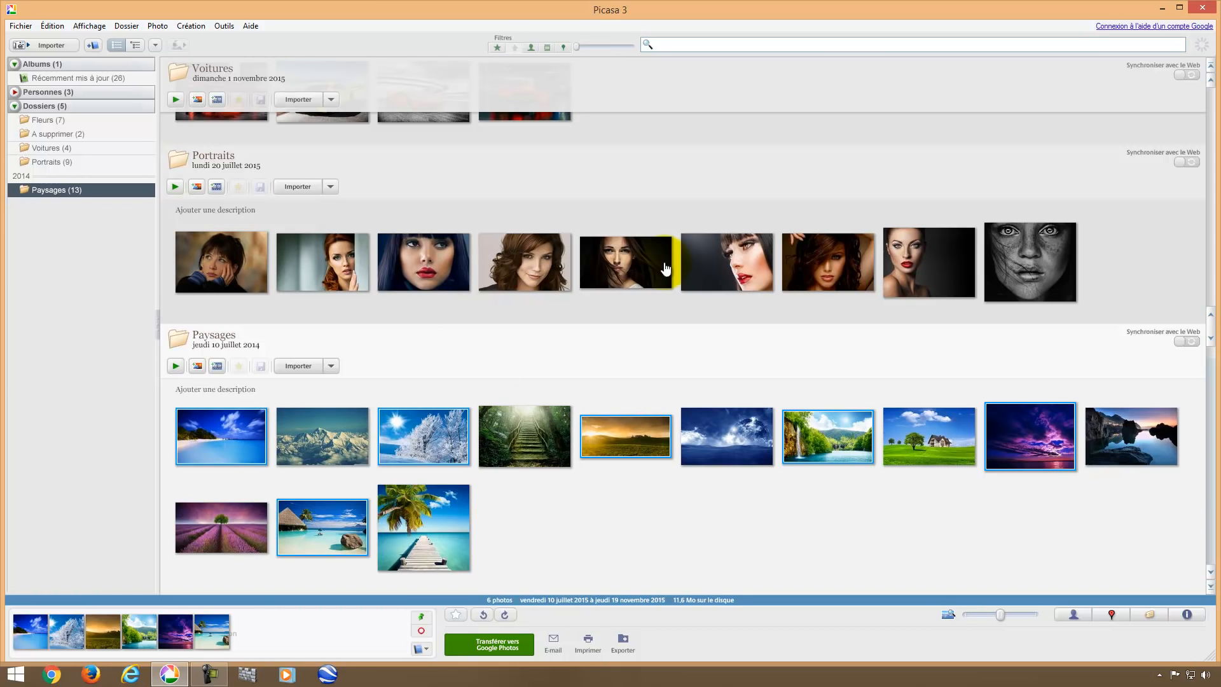
pyautogui.click(421, 620)
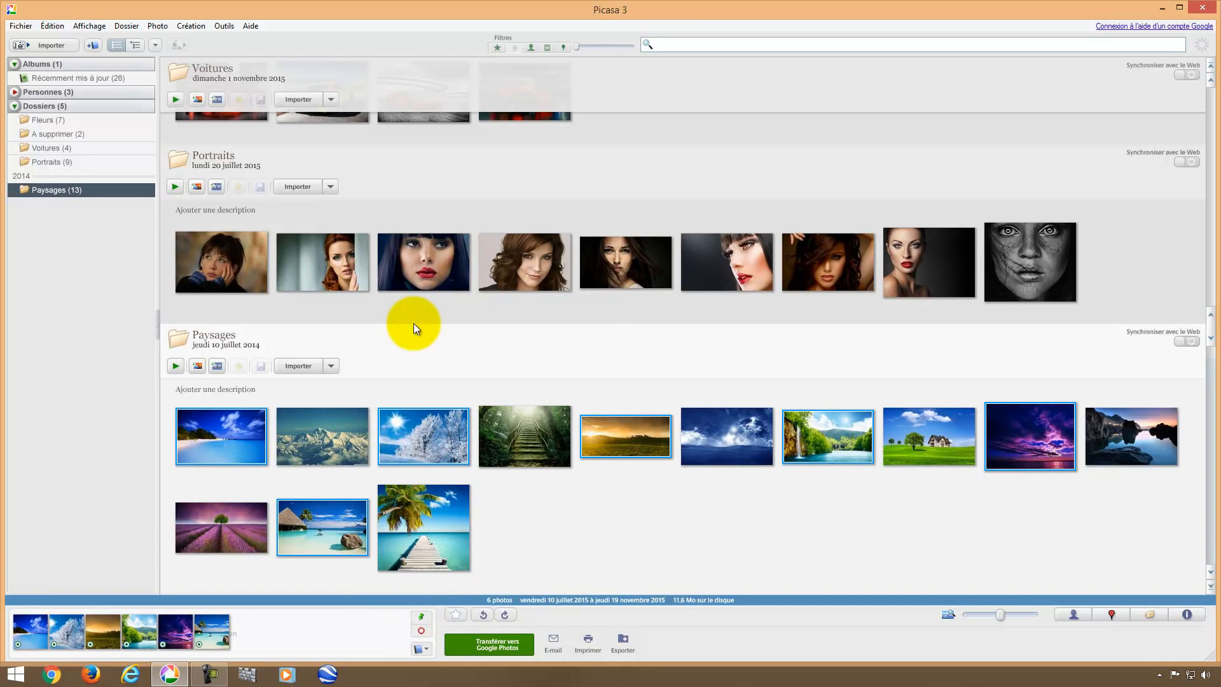
# Step: Select the third, sixth and last photos in the Portraits folder together and hold them in the tray
pyautogui.click(425, 270)
pyautogui.keyDown('ctrl'); pyautogui.click(719, 270); pyautogui.keyUp('ctrl')
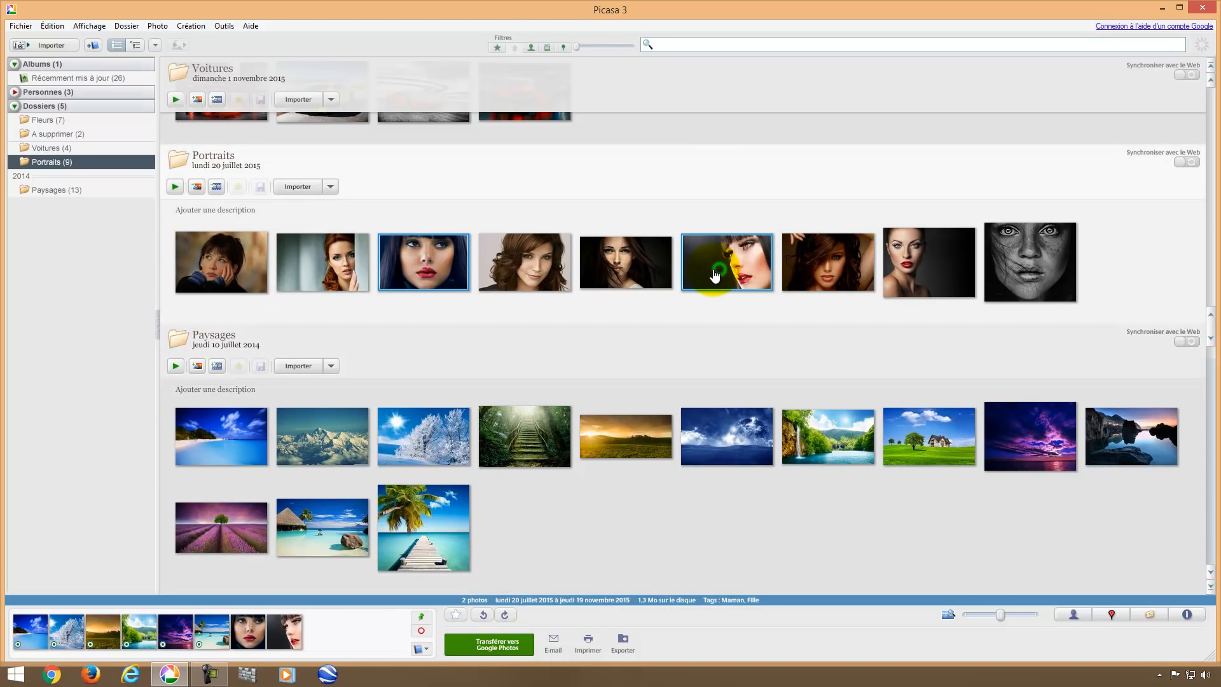
pyautogui.keyDown('ctrl'); pyautogui.click(1046, 258); pyautogui.keyUp('ctrl')
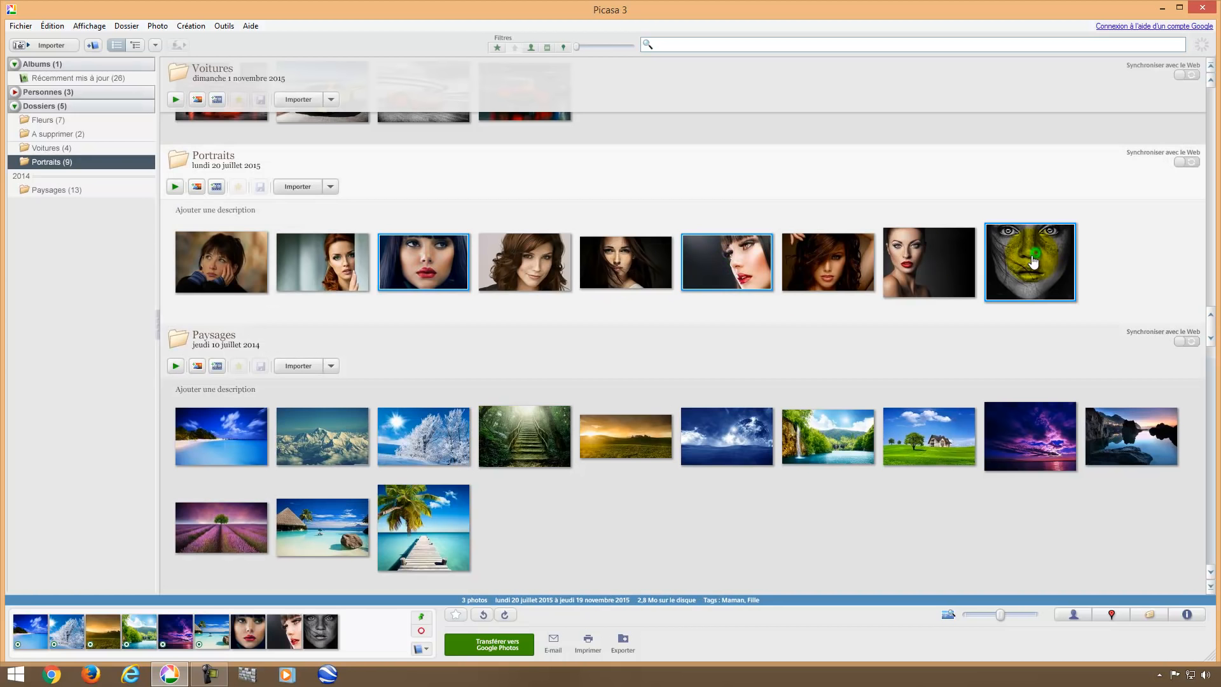
pyautogui.click(421, 620)
# Step: Select the yellow car and the last orange car photos in Voitures and hold both in the tray
pyautogui.scroll(5, 406, 517)
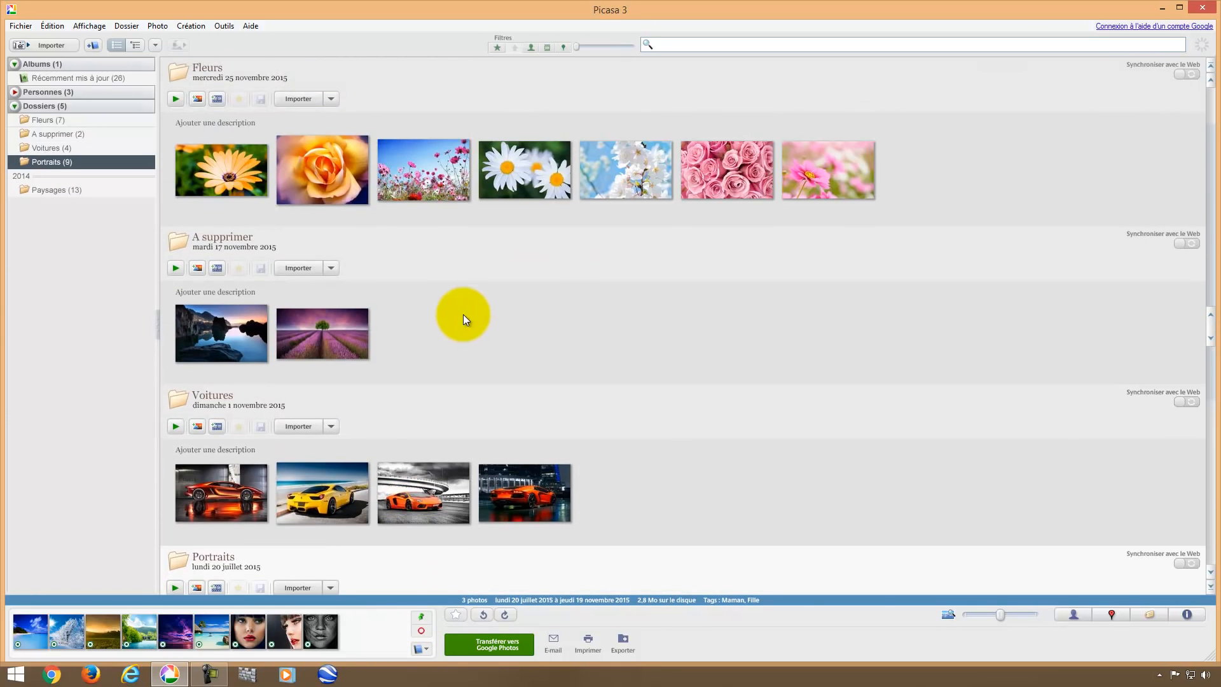
pyautogui.click(321, 493)
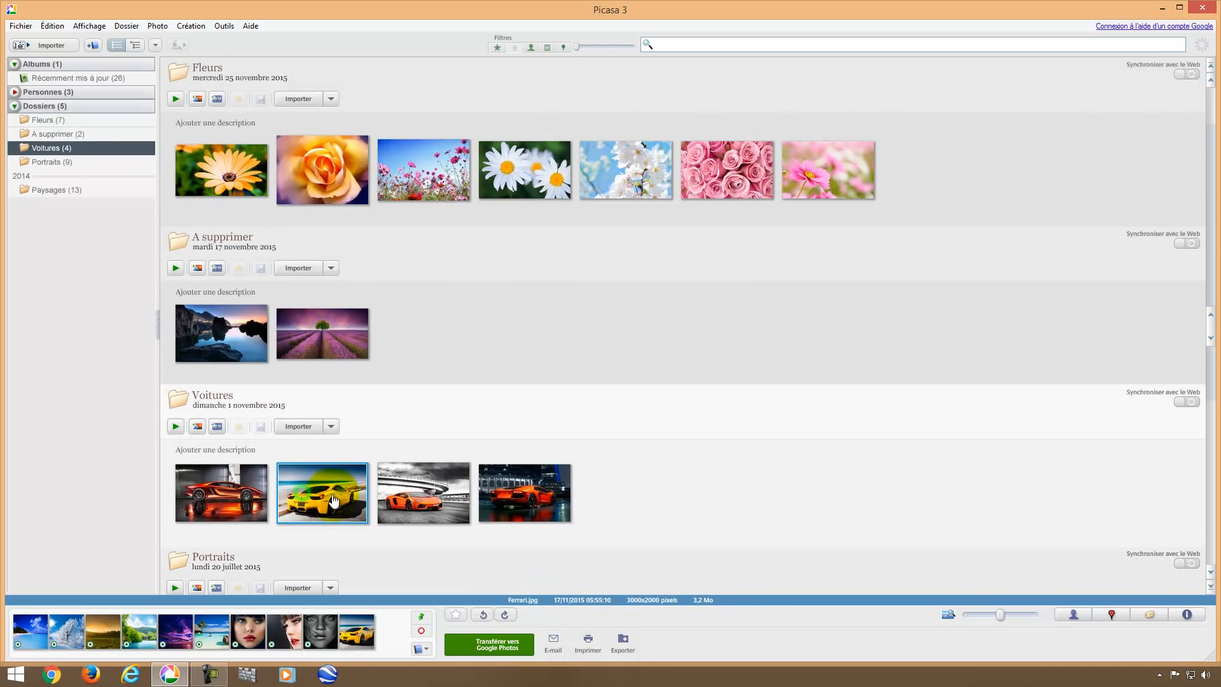
pyautogui.keyDown('ctrl'); pyautogui.click(521, 497); pyautogui.keyUp('ctrl')
pyautogui.click(420, 618)
# Step: Select the pink flower field, orange daisy and white blossom photos in Fleurs and hold them in the tray
pyautogui.click(422, 169)
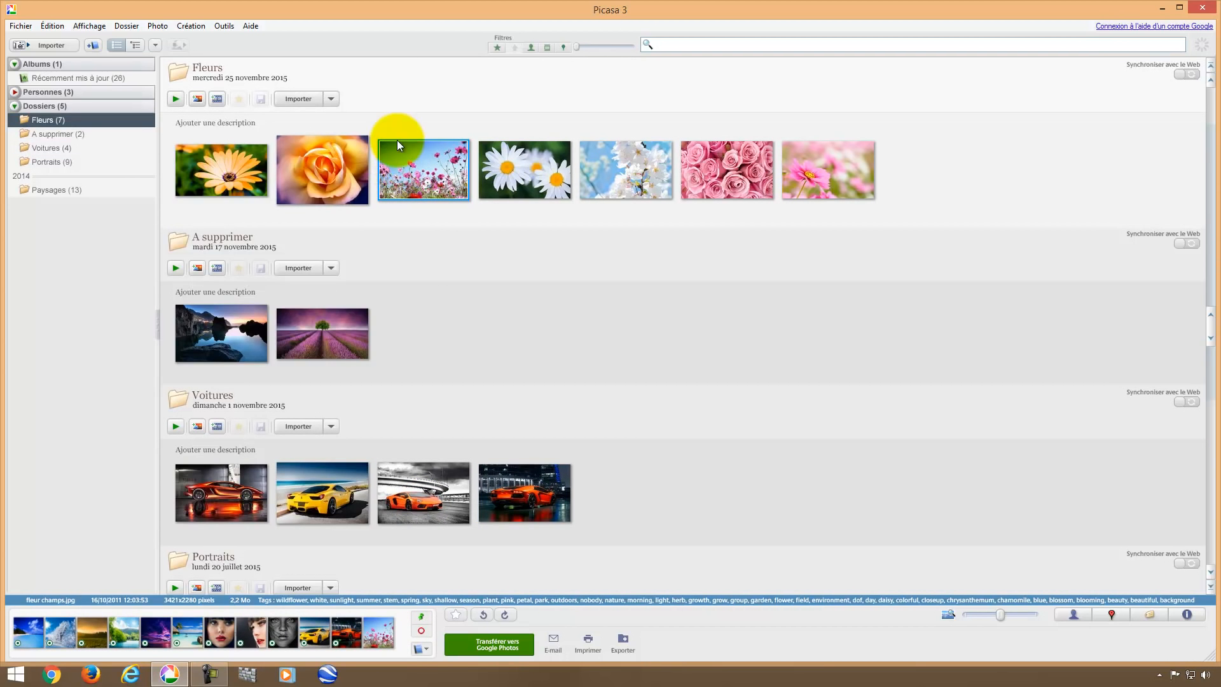
pyautogui.keyDown('ctrl'); pyautogui.click(260, 166); pyautogui.keyUp('ctrl')
pyautogui.keyDown('ctrl'); pyautogui.click(626, 168); pyautogui.keyUp('ctrl')
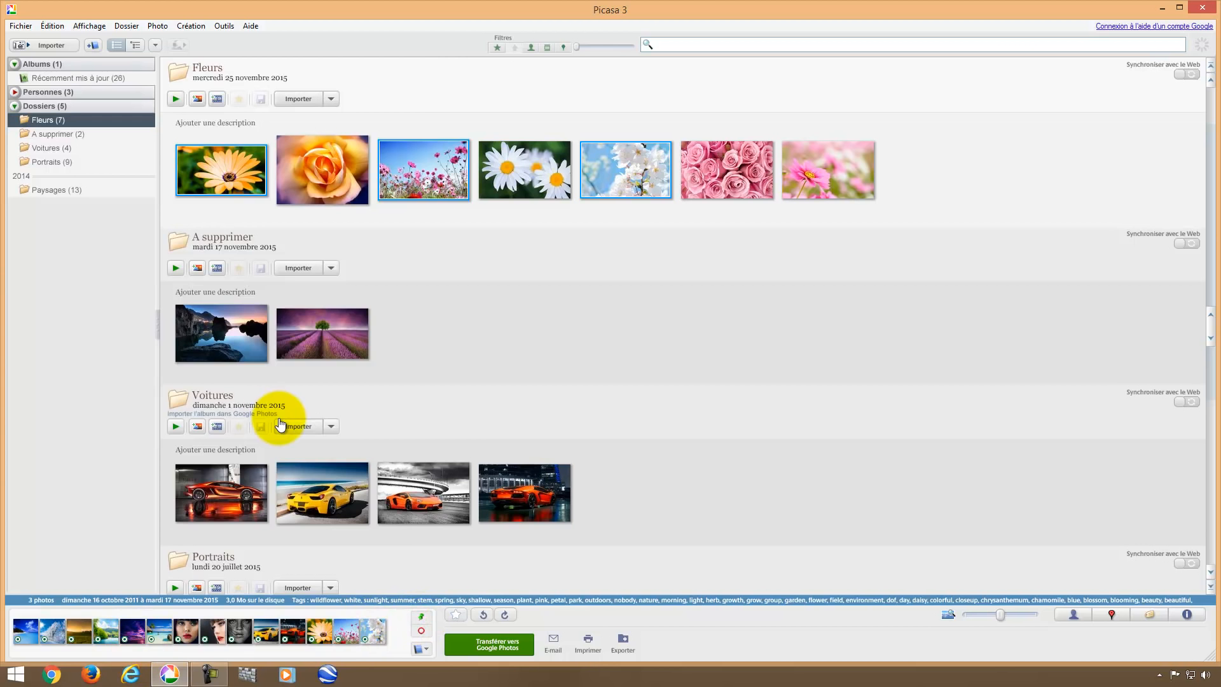
# Step: Generate a photo montage from the tray's photos, then close it without creating the final image
pyautogui.click(204, 23)
pyautogui.click(204, 69)
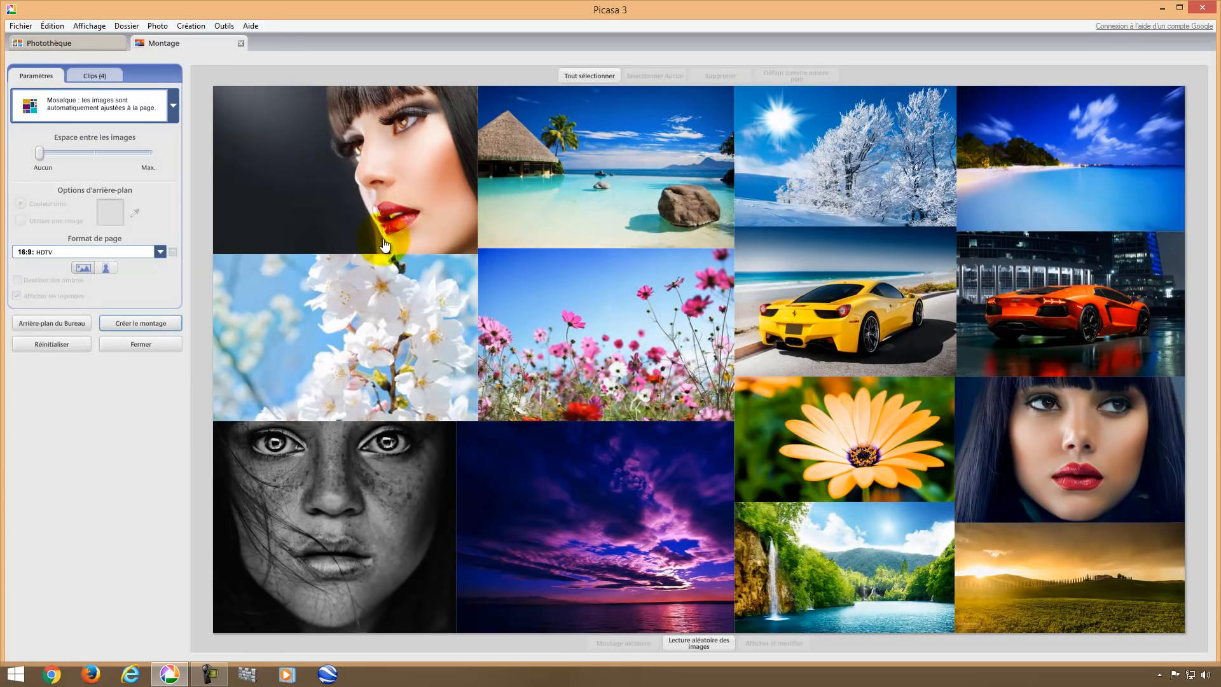
pyautogui.click(242, 44)
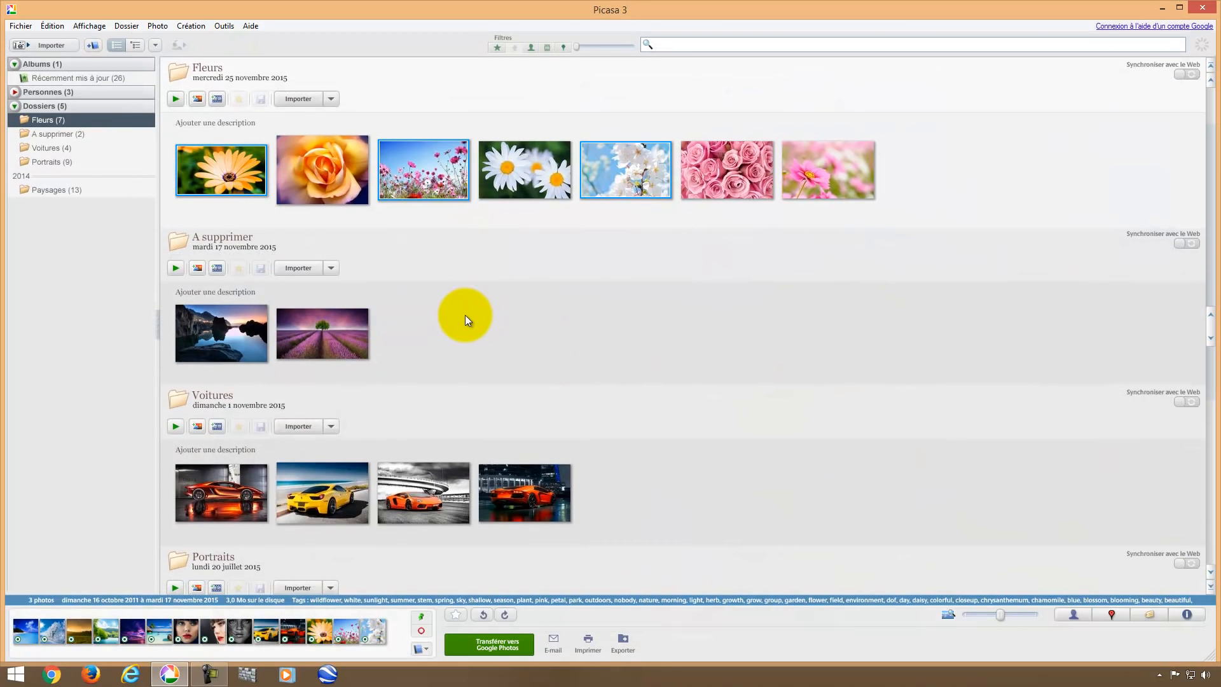
# Step: Deselect the three Fleurs photos in the library while keeping the tray's held photos
pyautogui.click(464, 315)
pyautogui.scroll(-5, 439, 334)
pyautogui.scroll(-1, 422, 341)
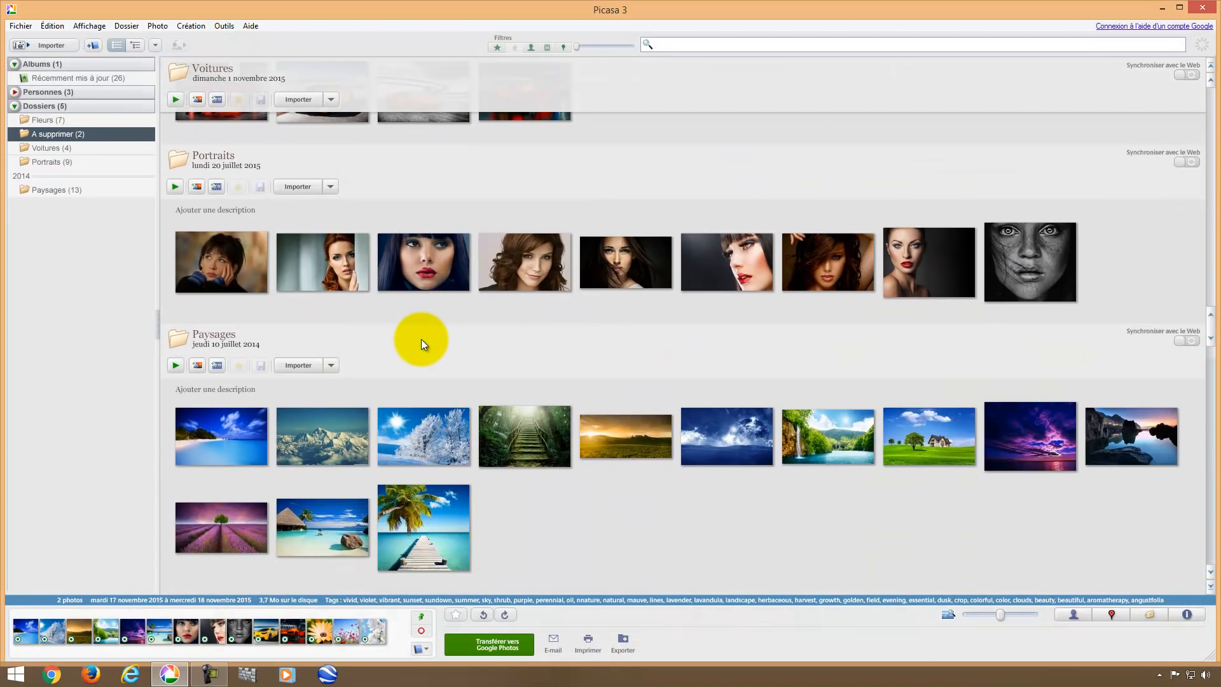
# Step: Clear all held photos from the selection tray, confirm the removal, and make Paysages the current folder
pyautogui.click(421, 630)
pyautogui.click(620, 359)
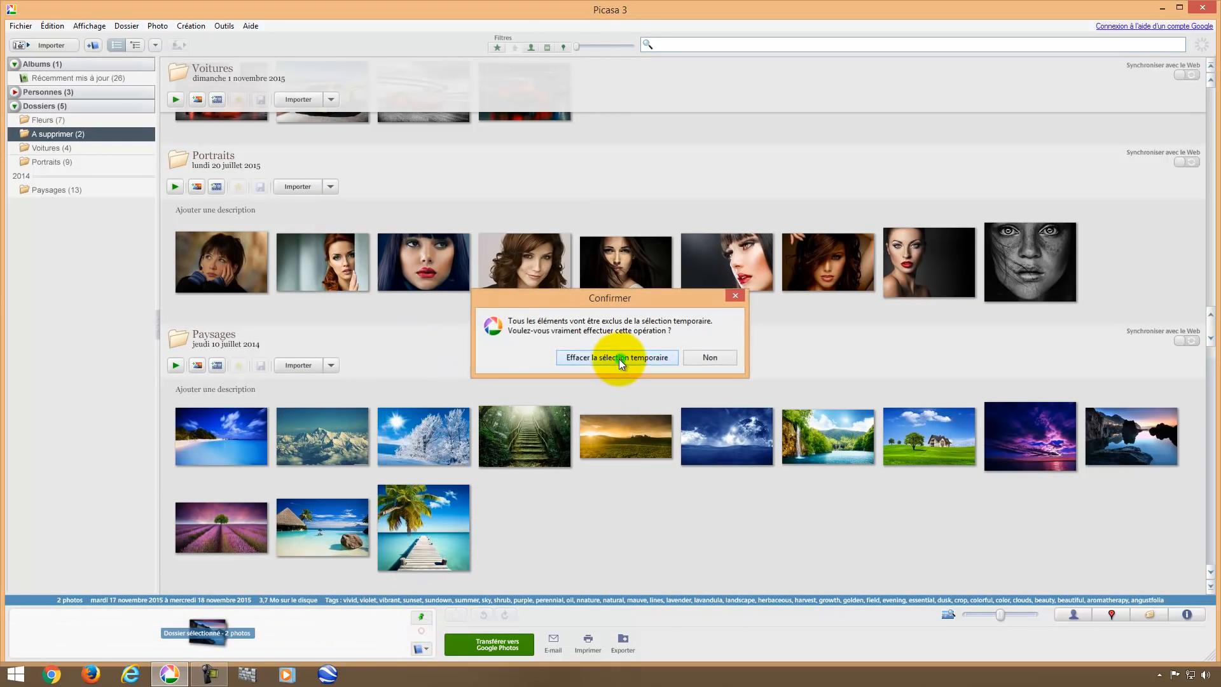
pyautogui.click(513, 517)
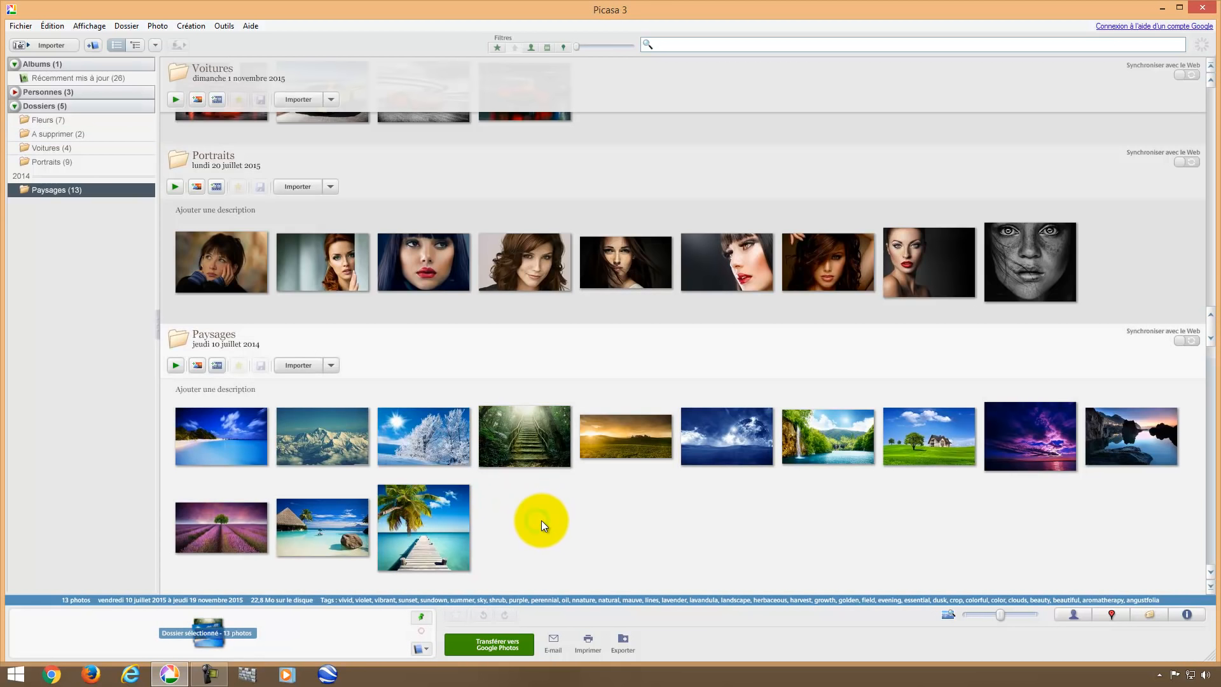
pyautogui.click(1118, 262)
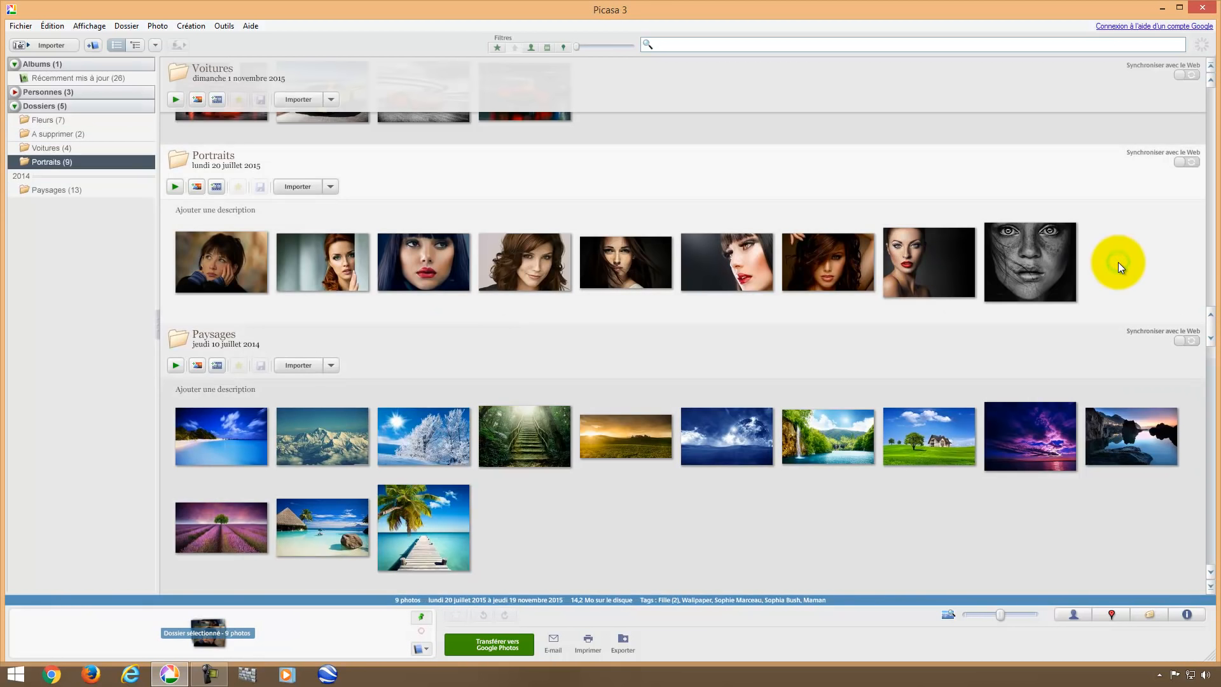
pyautogui.click(539, 526)
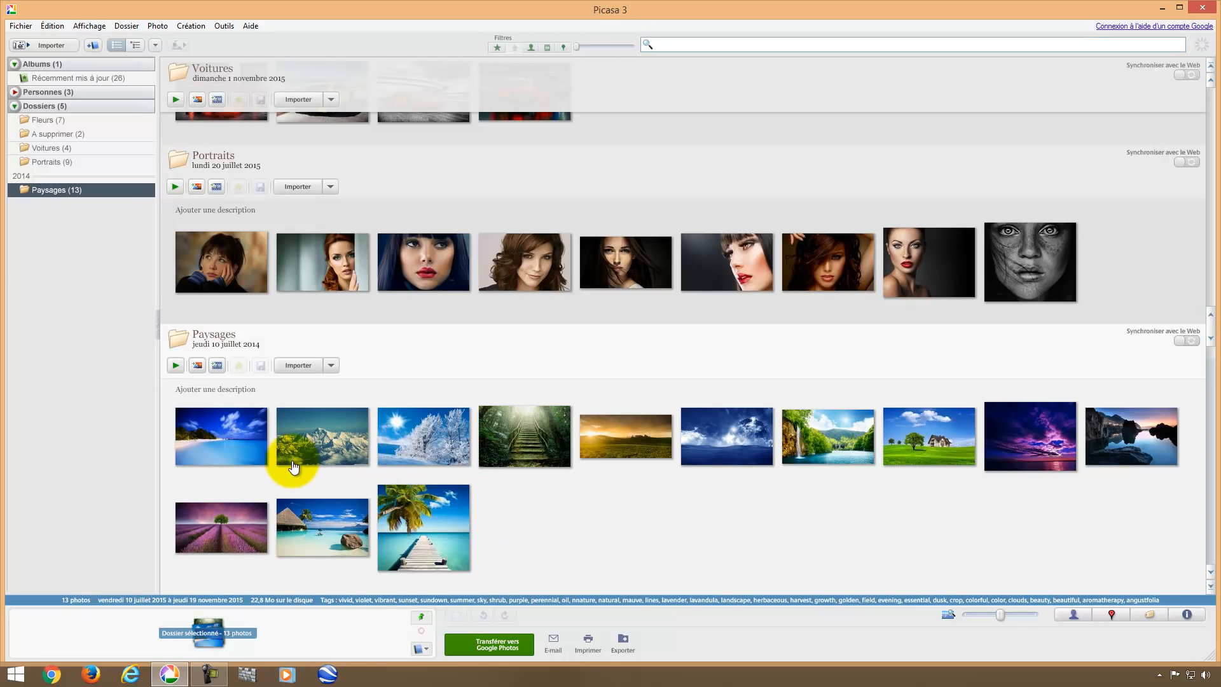
# Step: Select the first six consecutive Paysages photos, from the blue beach to the night-sky field, and clear the selection
pyautogui.click(240, 444)
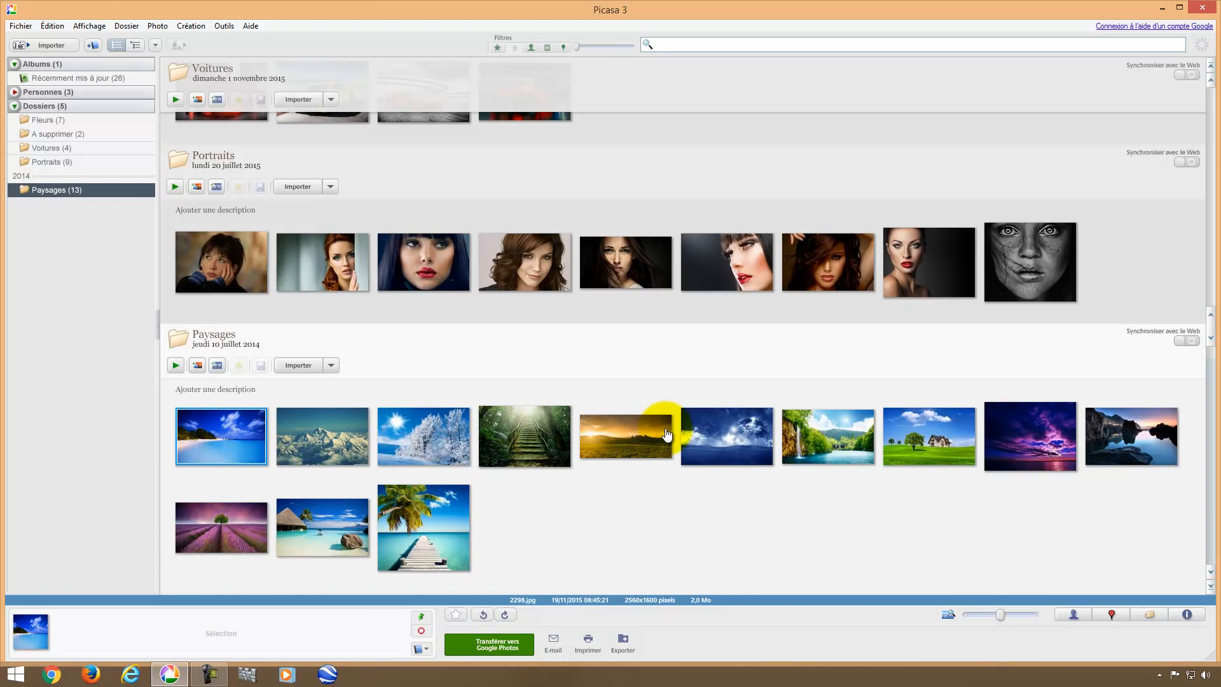
pyautogui.keyDown('shift'); pyautogui.click(728, 439); pyautogui.keyUp('shift')
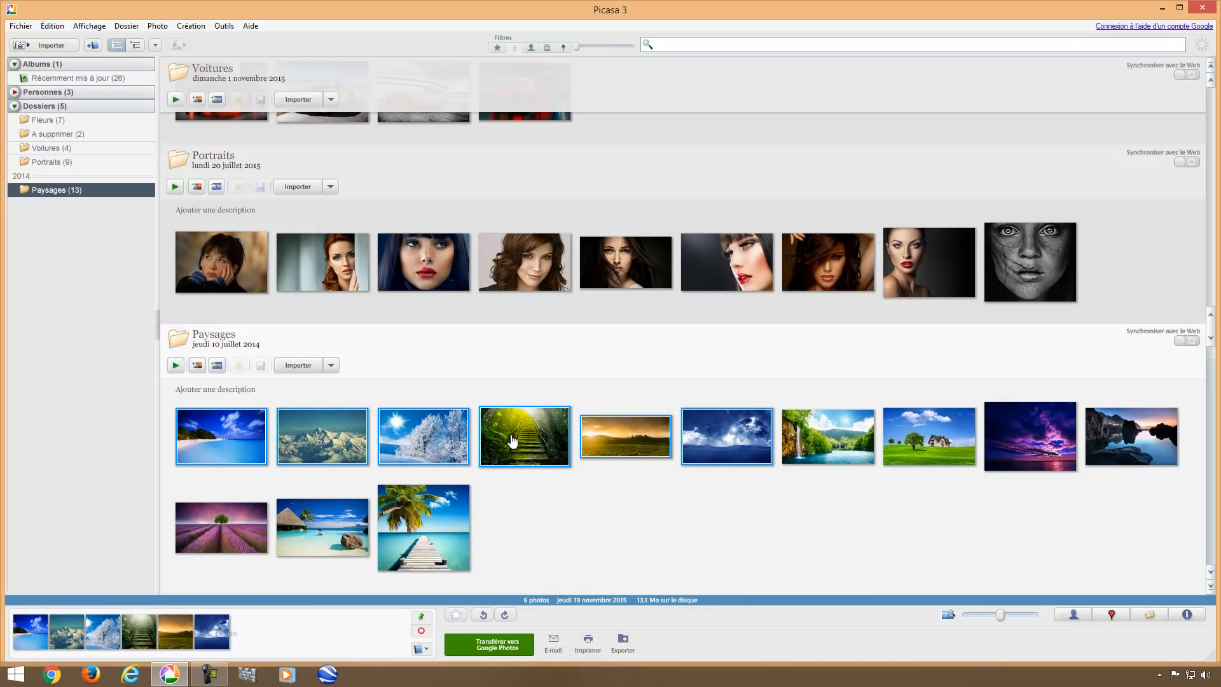
pyautogui.click(538, 506)
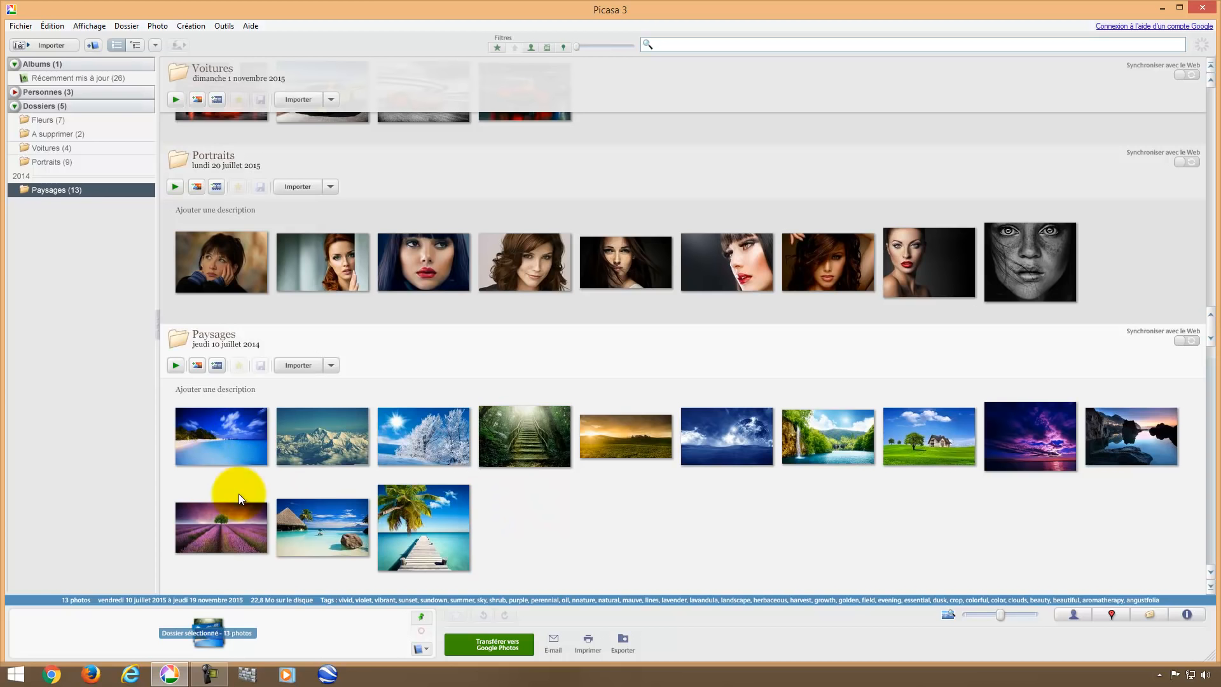
# Step: Select the separate blue beach, snowy trees, sunset field, waterfall, palm pier and beach hut photos in Paysages, and deselect them all
pyautogui.click(208, 449)
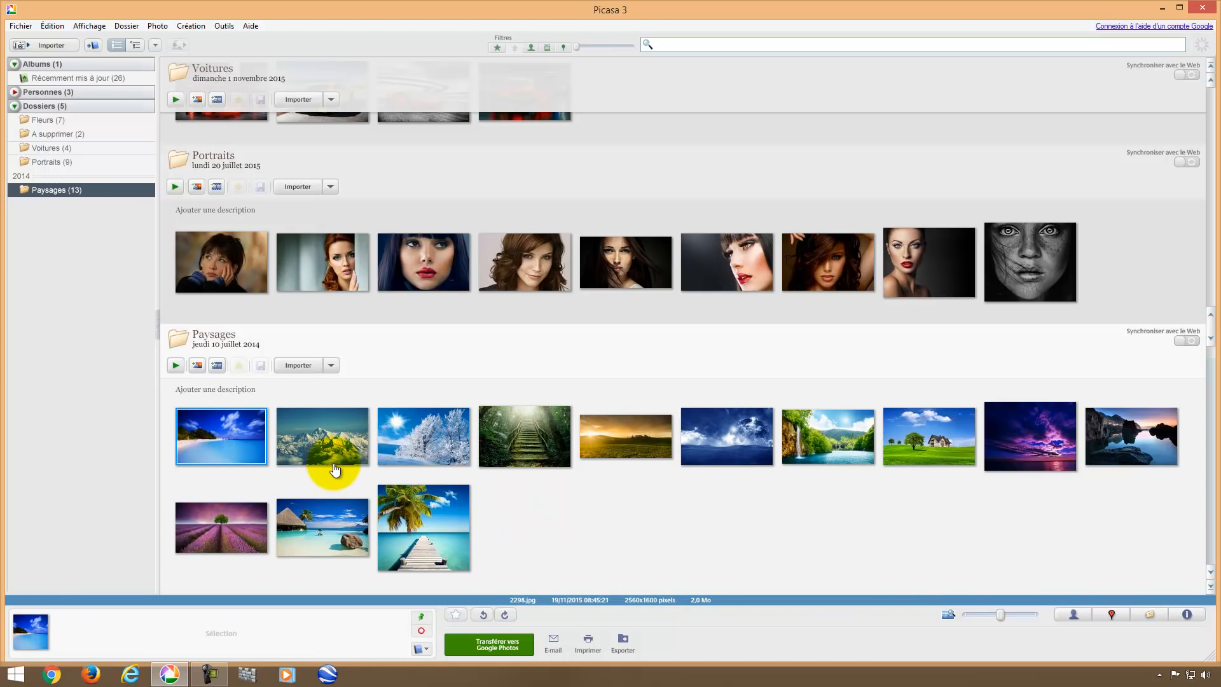
pyautogui.keyDown('ctrl'); pyautogui.click(407, 416); pyautogui.keyUp('ctrl')
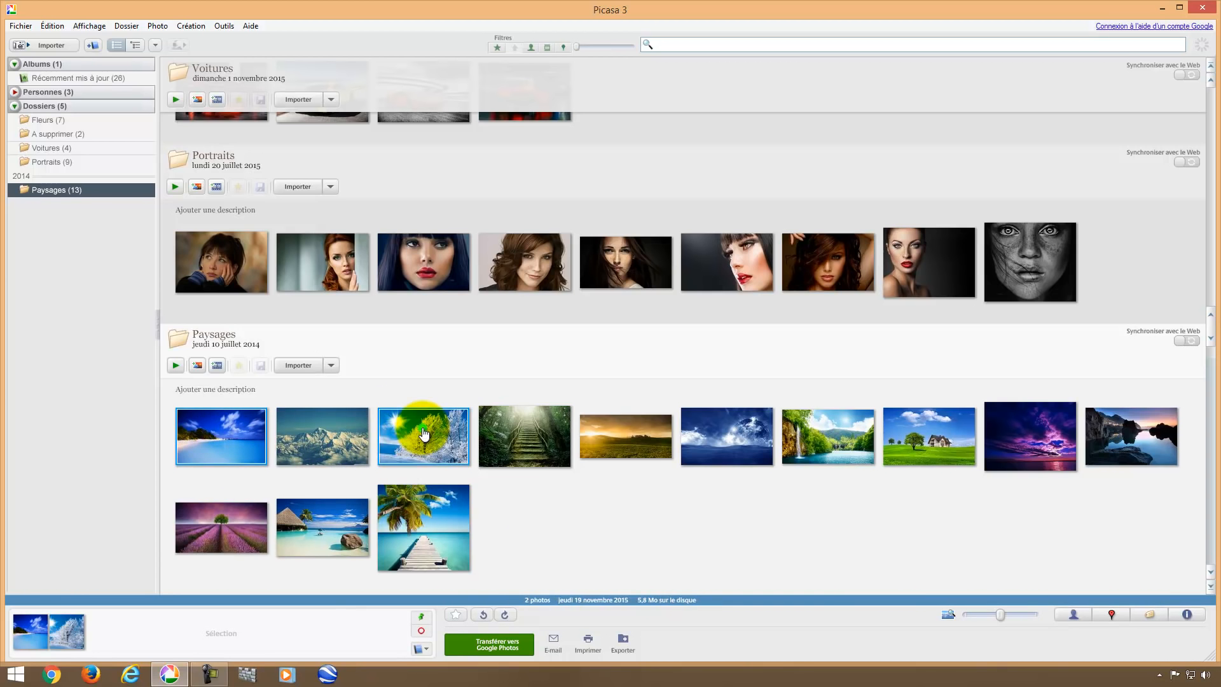
pyautogui.keyDown('ctrl'); pyautogui.click(593, 426); pyautogui.keyUp('ctrl')
pyautogui.keyDown('ctrl'); pyautogui.click(833, 439); pyautogui.keyUp('ctrl')
pyautogui.keyDown('ctrl'); pyautogui.click(398, 516); pyautogui.keyUp('ctrl')
pyautogui.keyDown('ctrl'); pyautogui.click(351, 518); pyautogui.keyUp('ctrl')
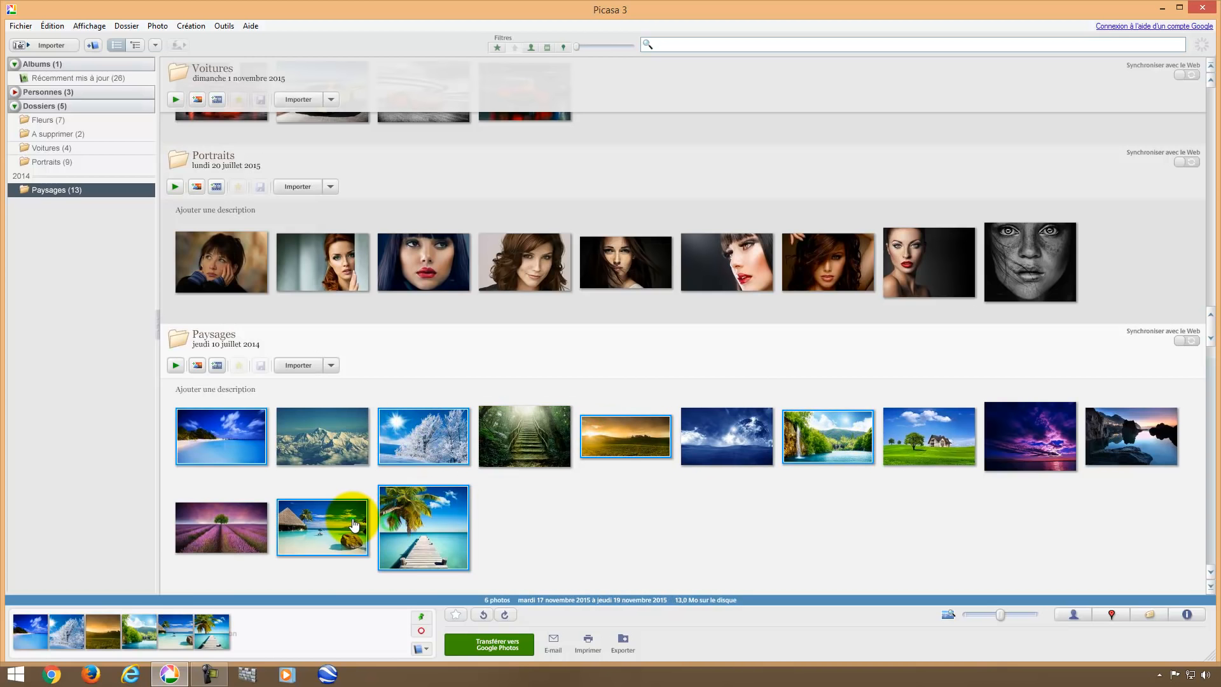
pyautogui.click(526, 520)
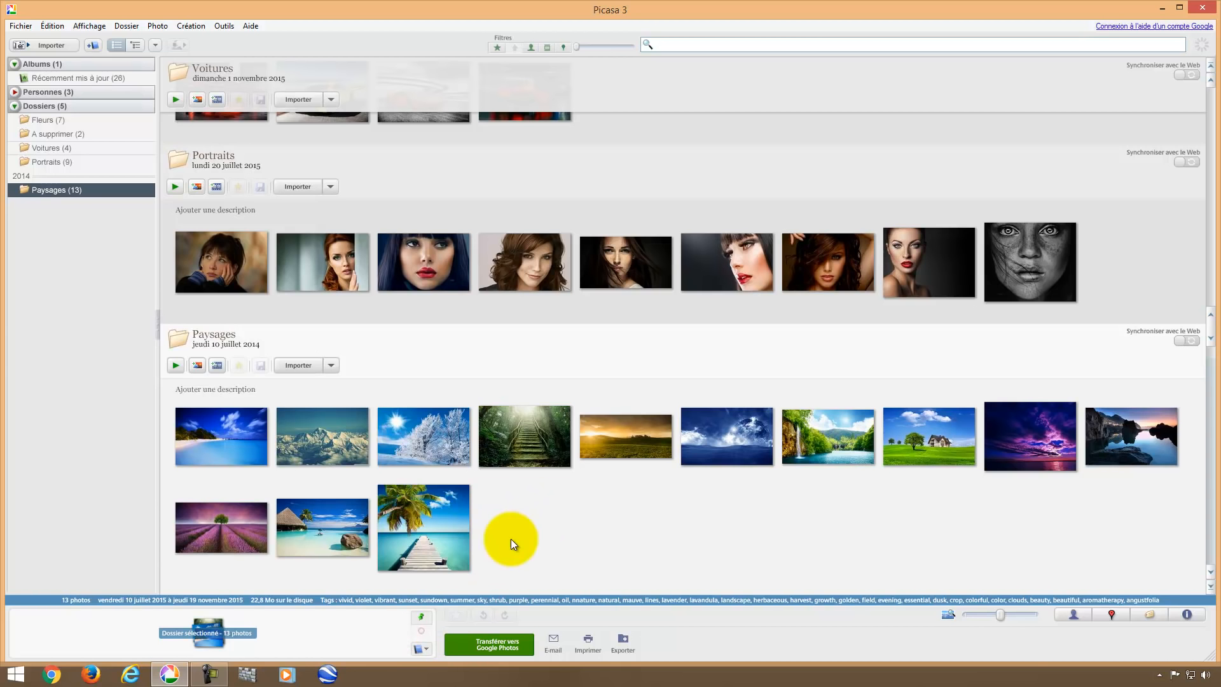
# Step: Select the consecutive Paysages photos from the palm pier back to the snowy mountains and hold them in the tray
pyautogui.click(457, 537)
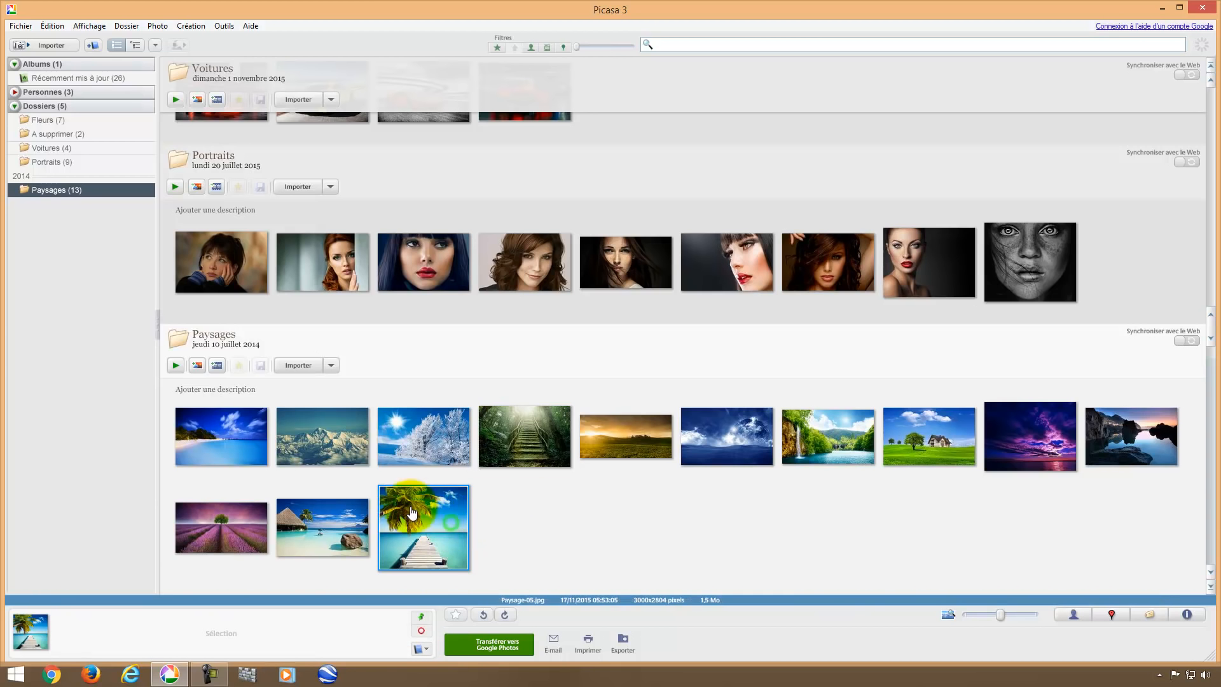
pyautogui.keyDown('shift'); pyautogui.click(340, 454); pyautogui.keyUp('shift')
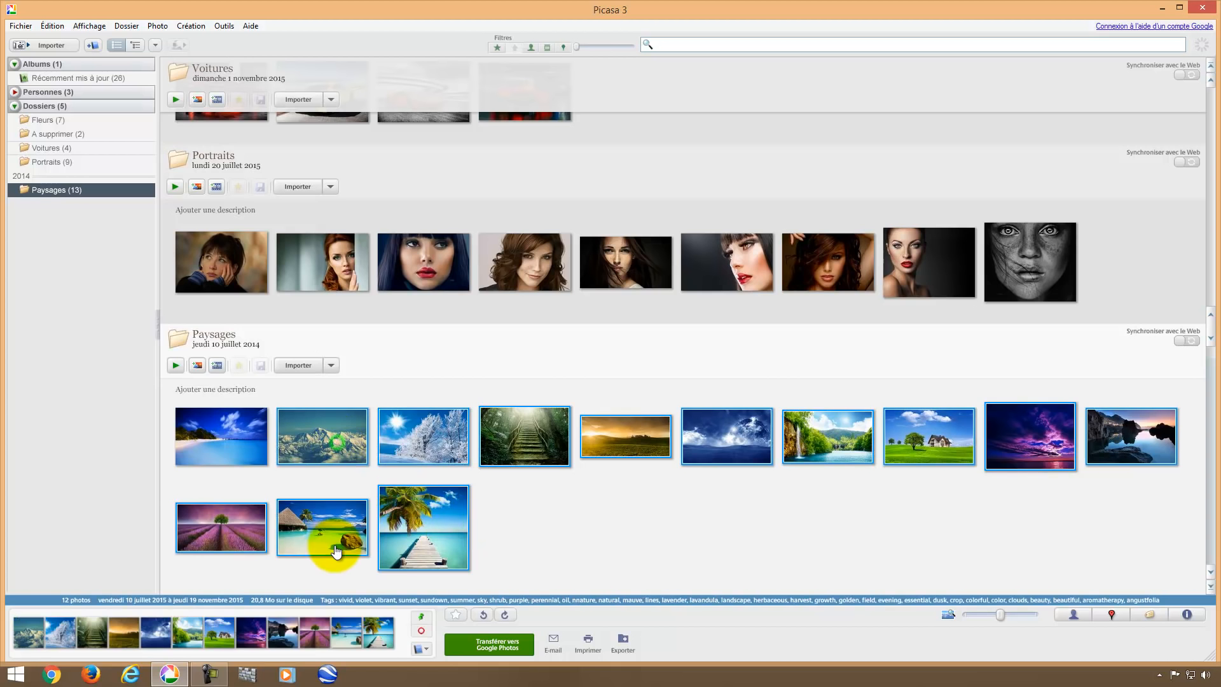
pyautogui.click(421, 622)
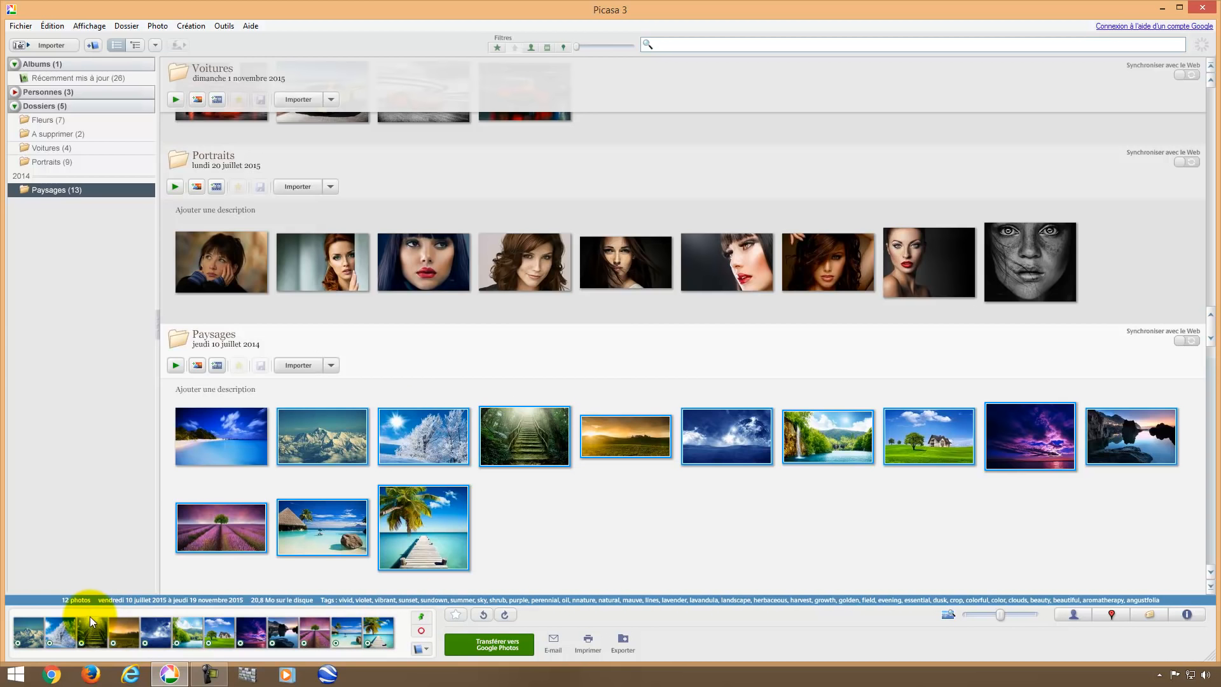
# Step: Create a new album named "Montage petits enfants" from the photos held in the tray
pyautogui.click(426, 649)
pyautogui.click(445, 636)
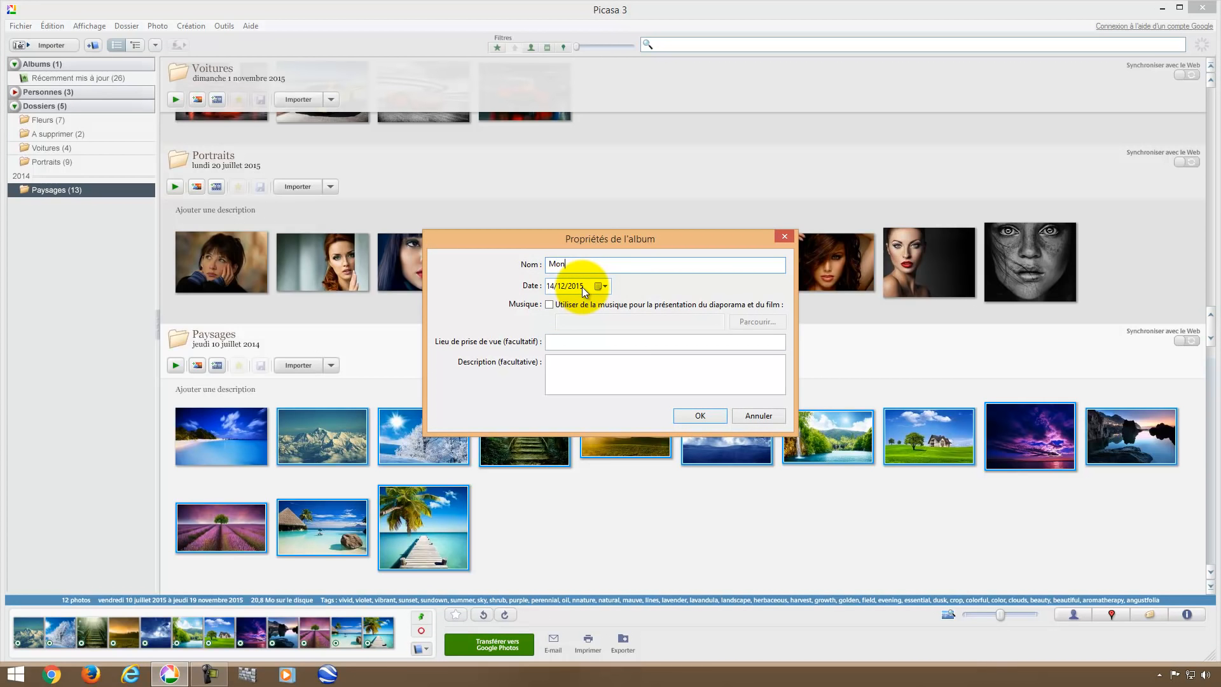
pyautogui.write('Montage petits enfants')
pyautogui.click(697, 416)
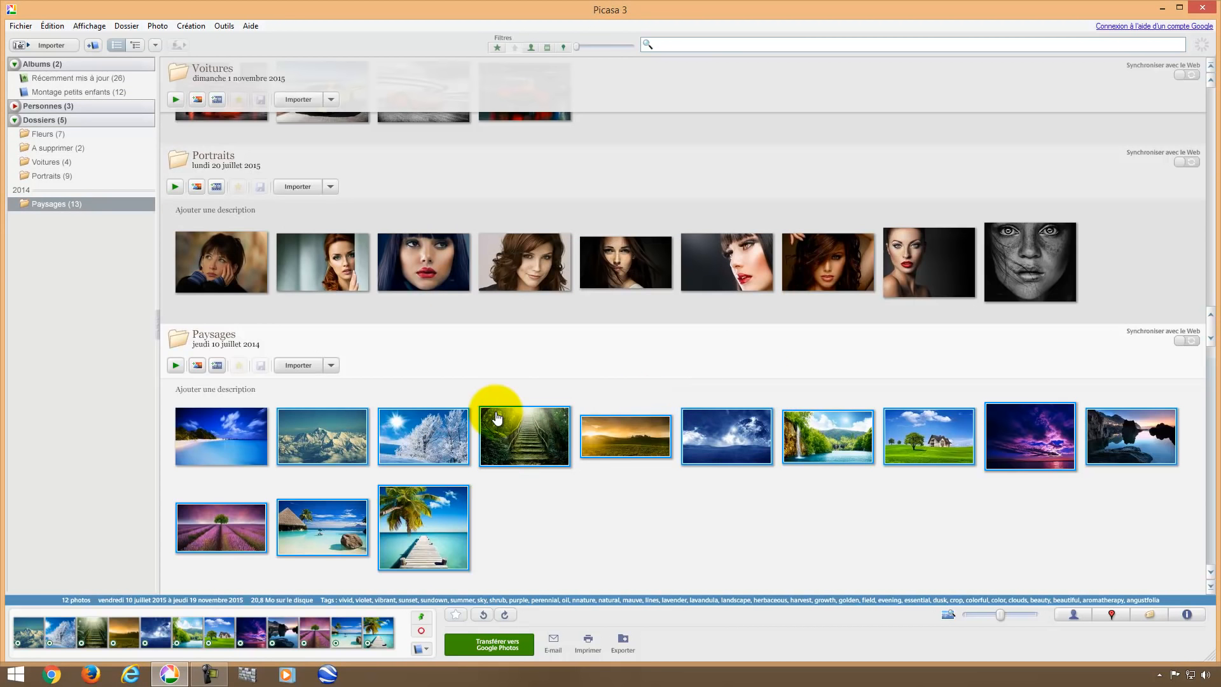
# Step: Make the Montage petits enfants album current and clear all held photos from the selection tray
pyautogui.scroll(10, 222, 235)
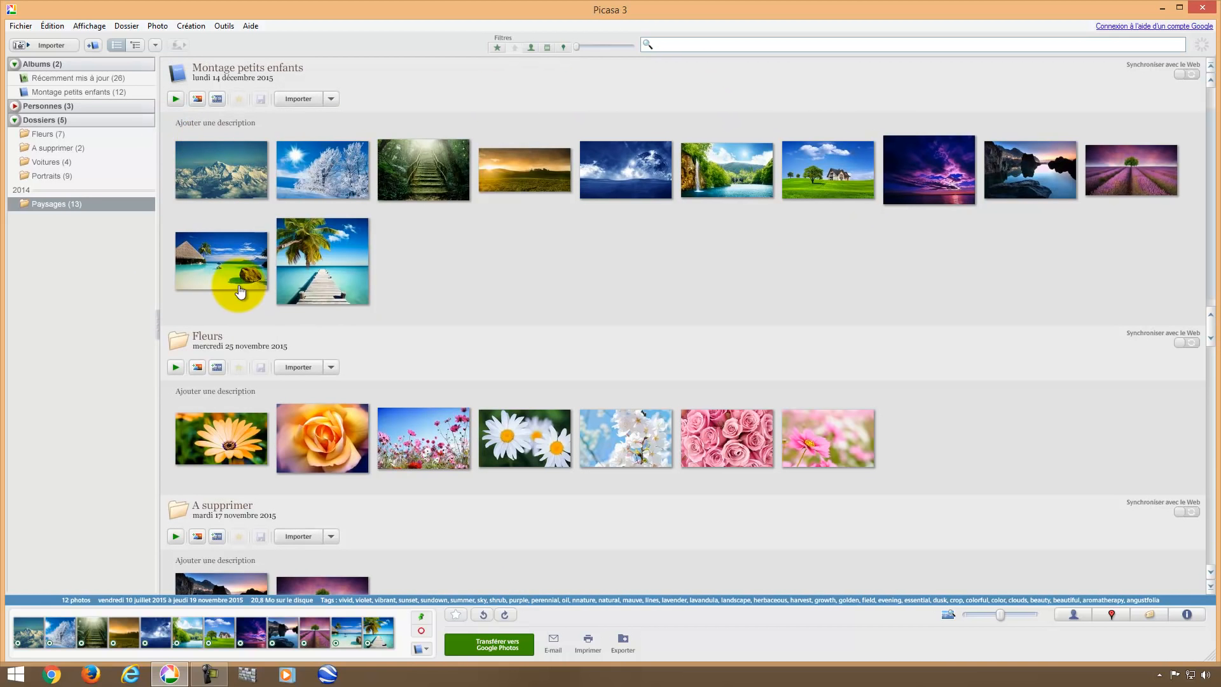
pyautogui.click(450, 252)
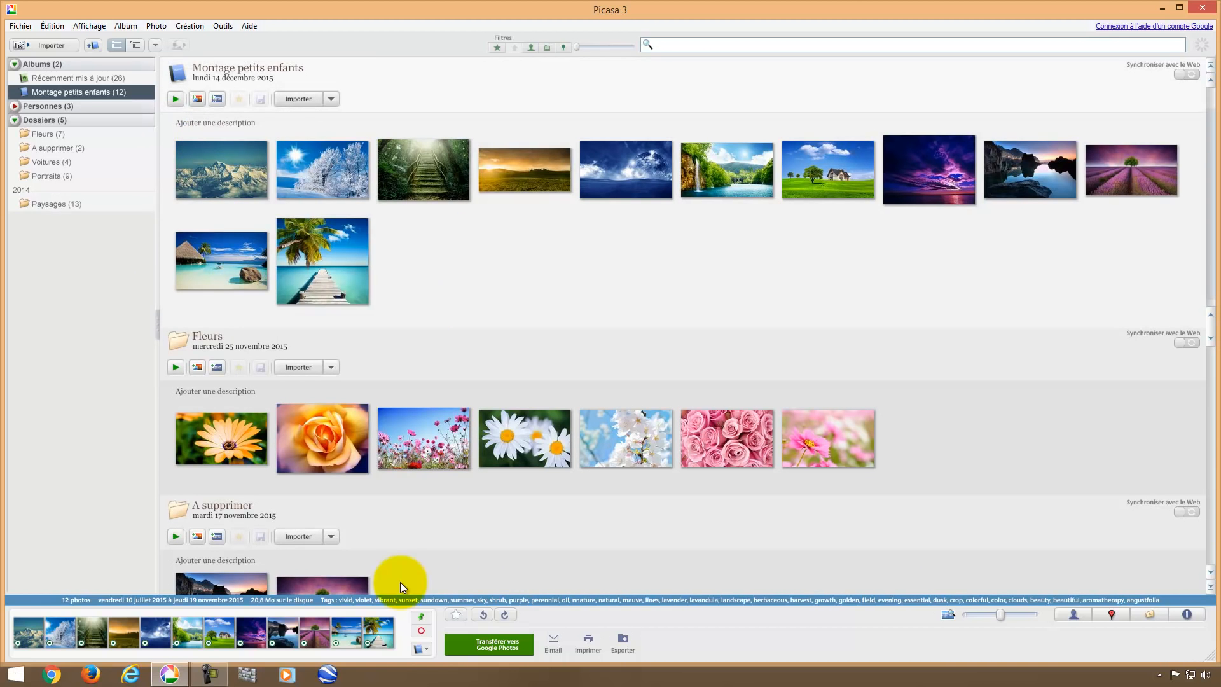
pyautogui.click(422, 629)
pyautogui.click(608, 357)
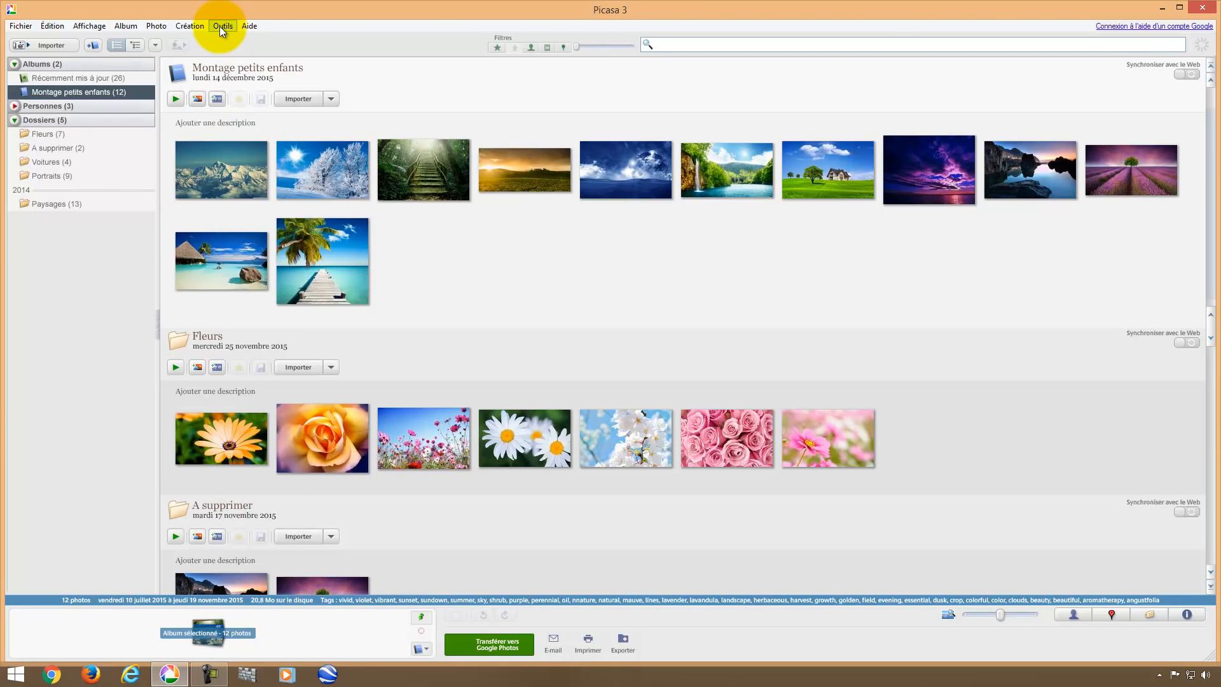
# Step: Add the pink flower field photo from Fleurs and the orange car on a grey background from Voitures to the Montage petits enfants album
pyautogui.click(418, 440)
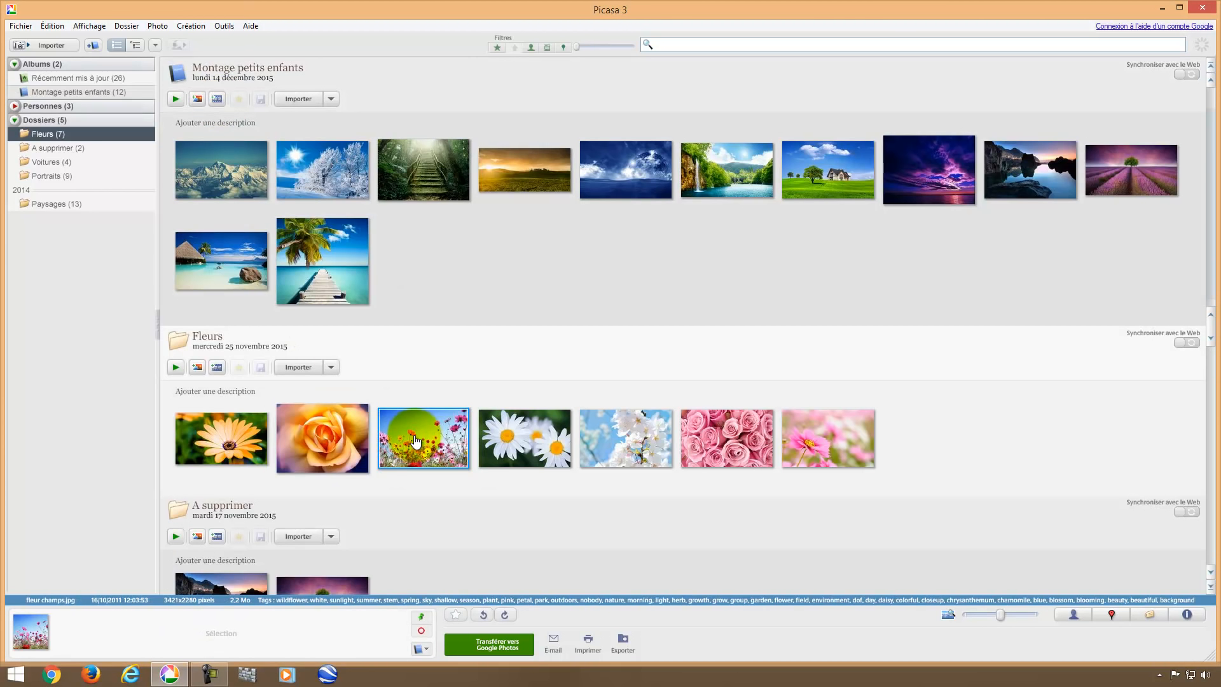
pyautogui.moveTo(406, 452); pyautogui.dragTo(433, 277)
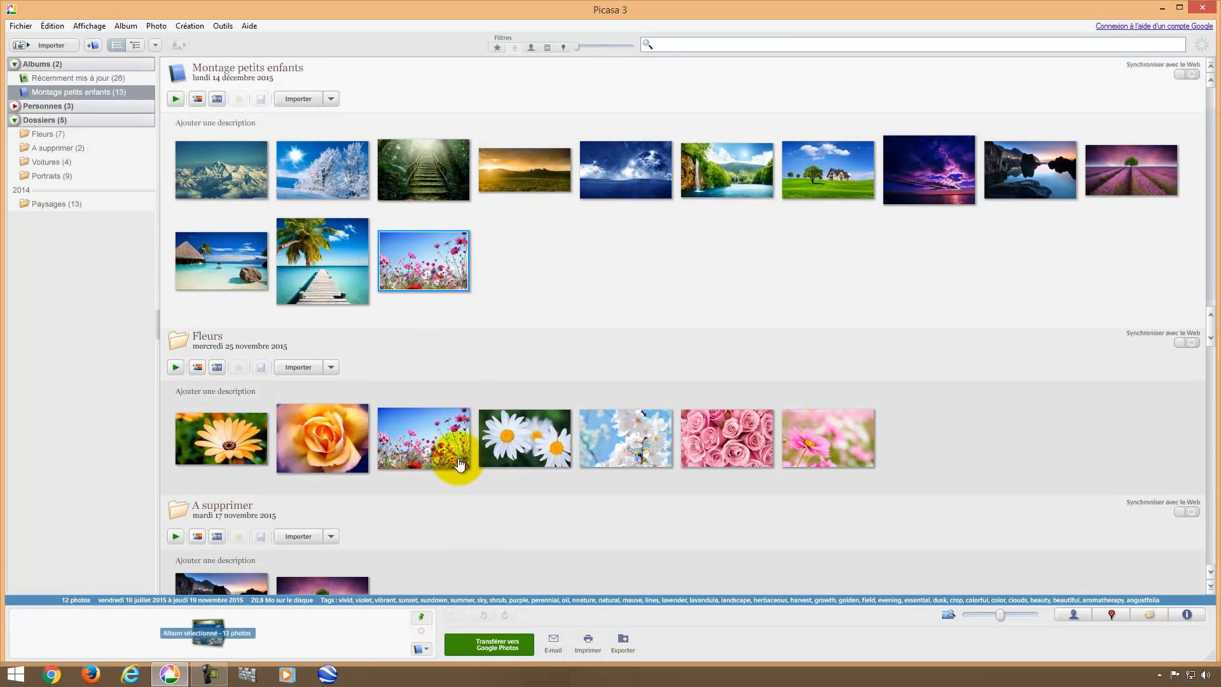
pyautogui.scroll(-5, 461, 470)
pyautogui.moveTo(452, 464); pyautogui.dragTo(426, 452)
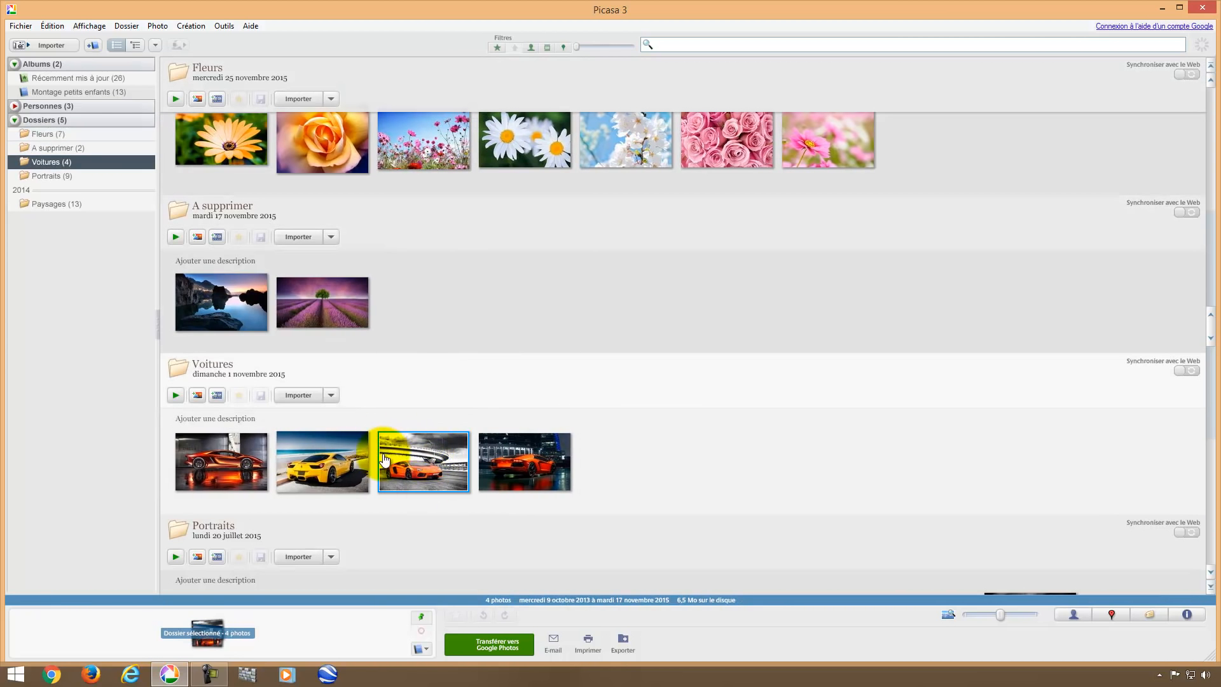
pyautogui.scroll(4, 418, 445)
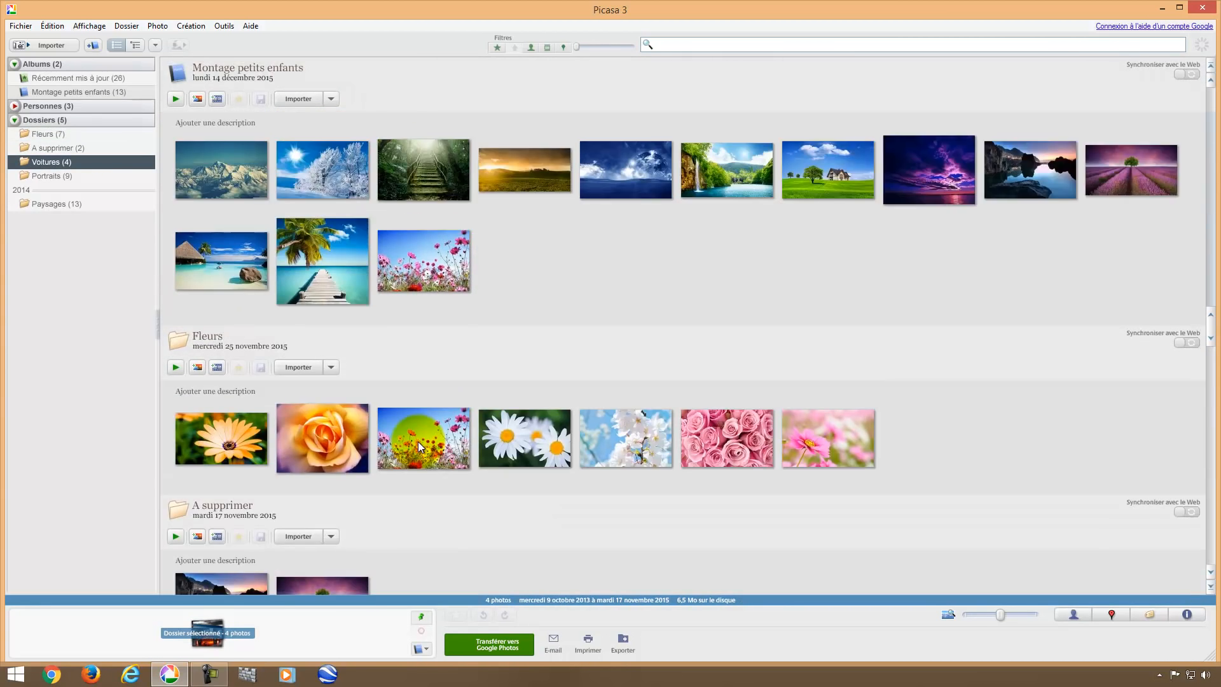
pyautogui.scroll(-1, 393, 418)
pyautogui.scroll(-5, 392, 417)
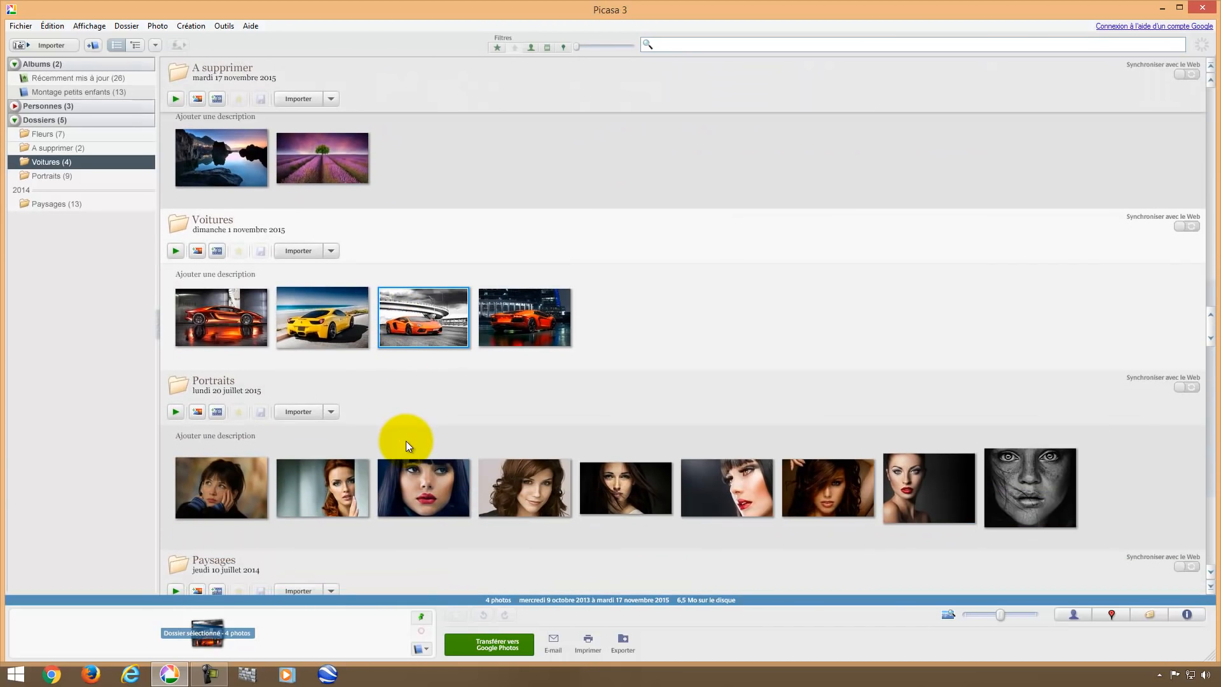
pyautogui.click(171, 164)
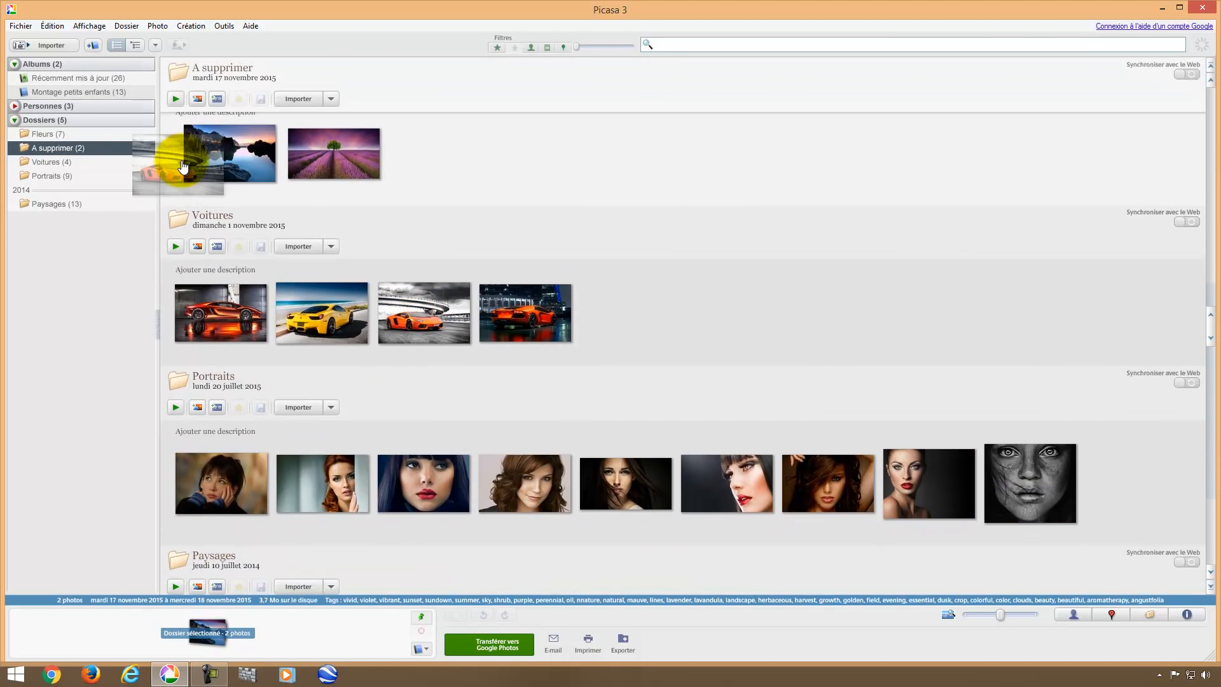
pyautogui.click(95, 92)
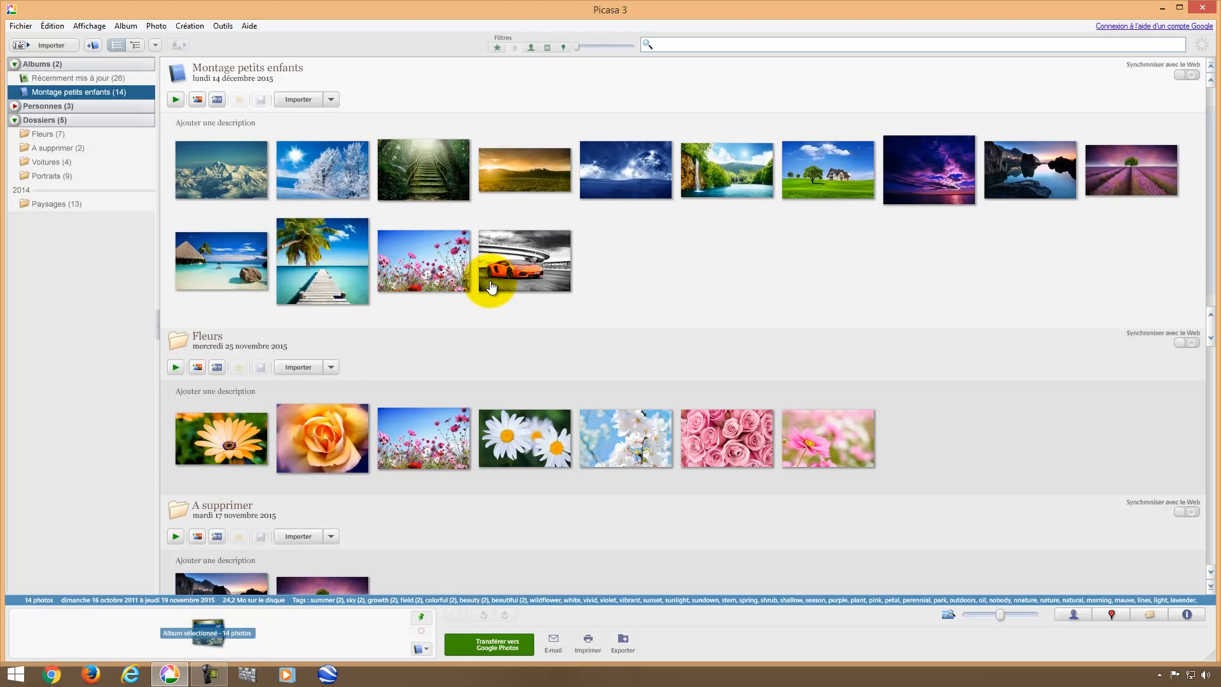
# Step: Select the first five consecutive Paysages photos, from the blue beach to the sunset field, and clear the selection
pyautogui.scroll(-10, 465, 296)
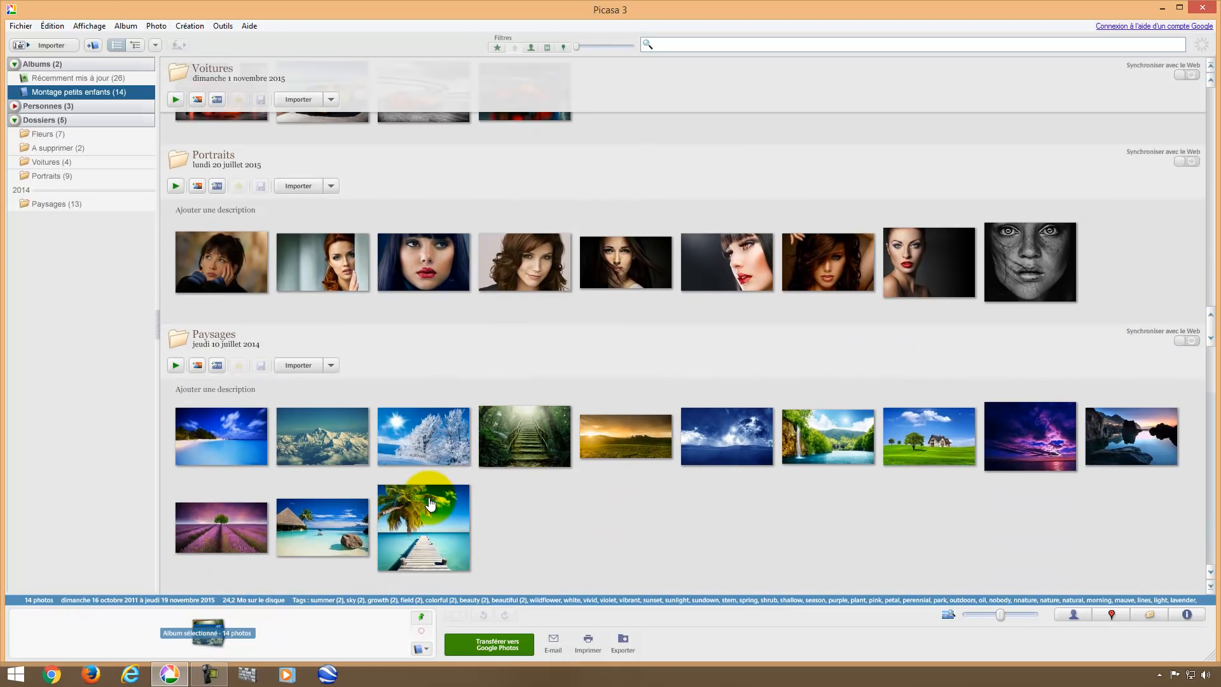
pyautogui.click(536, 524)
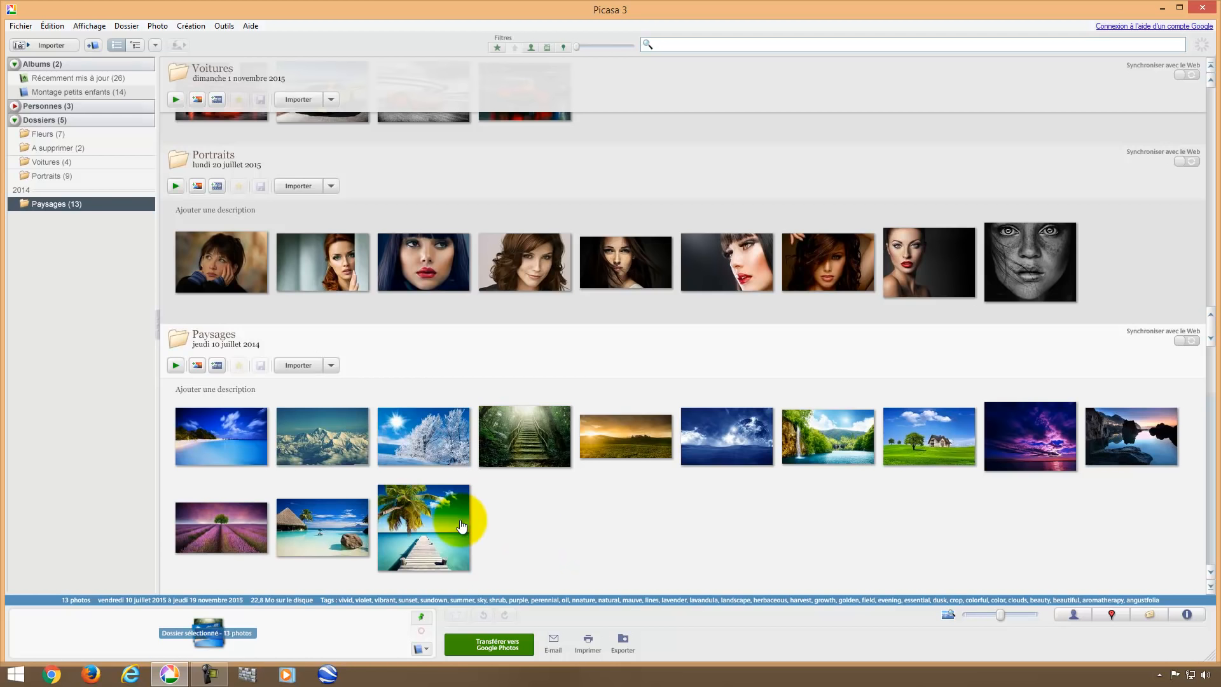
pyautogui.click(232, 433)
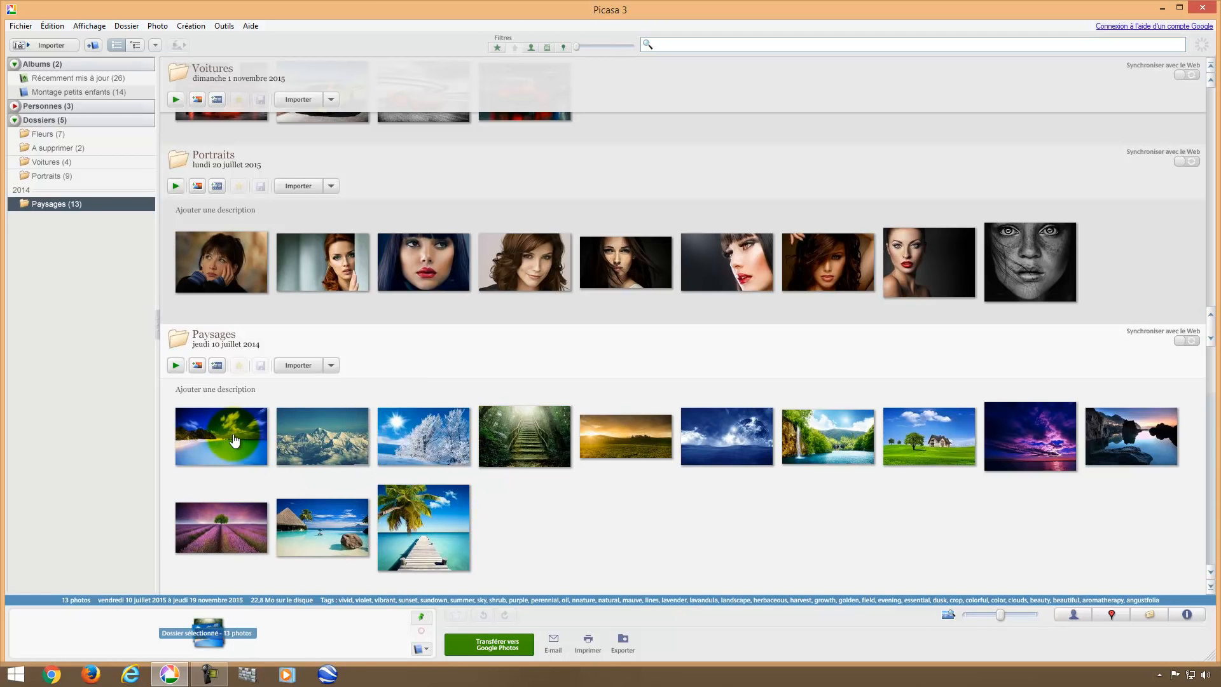
pyautogui.keyDown('shift'); pyautogui.click(623, 436); pyautogui.keyUp('shift')
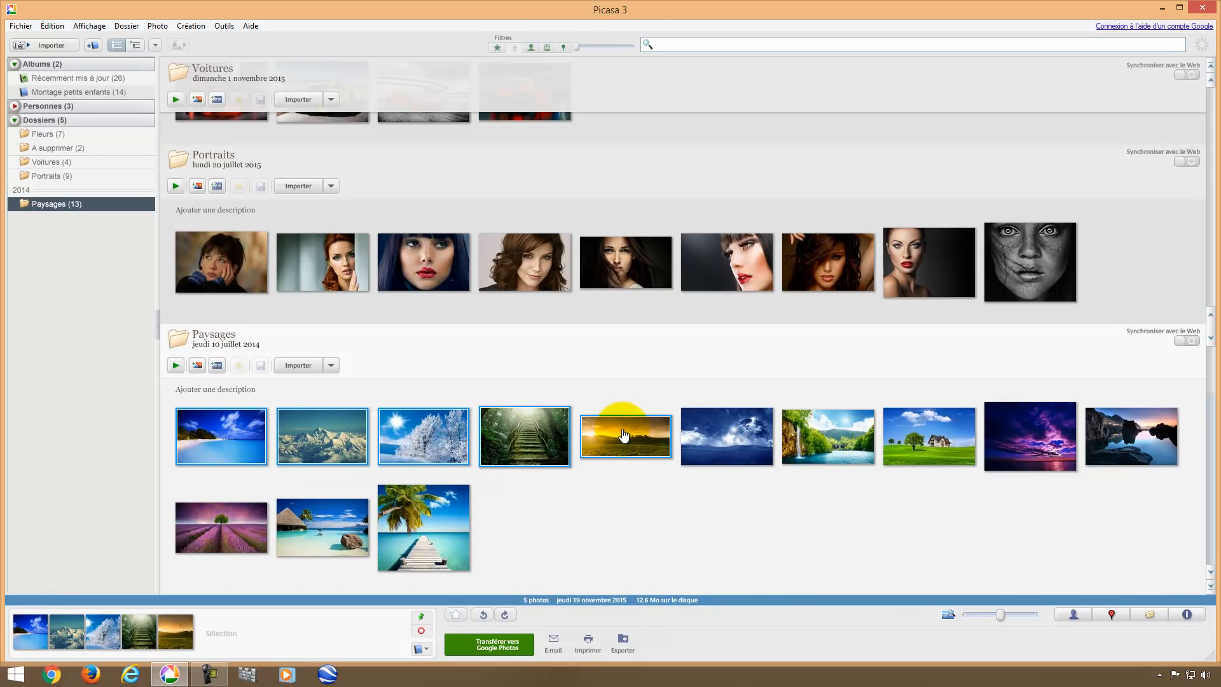
pyautogui.click(525, 495)
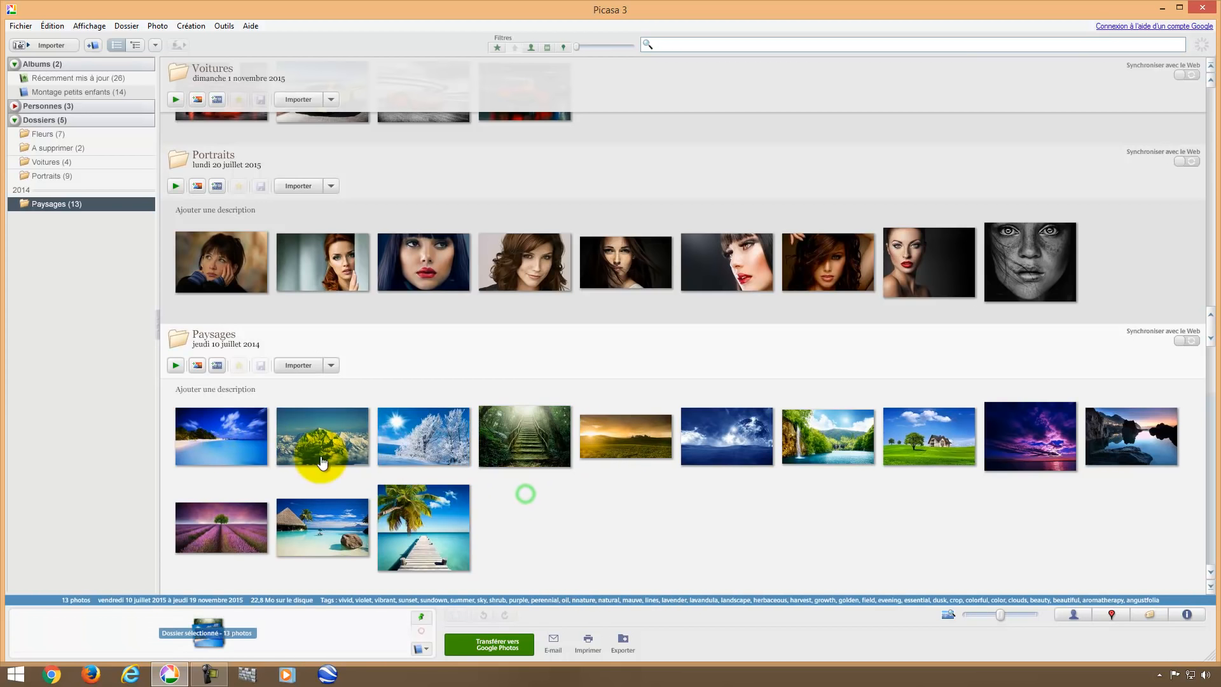
# Step: Select the separate blue beach, snowy trees, sunset field, waterfall, meadow house and purple sky photos in Paysages, and deselect them all
pyautogui.keyDown('ctrl'); pyautogui.click(418, 436); pyautogui.keyUp('ctrl')
pyautogui.keyDown('ctrl'); pyautogui.click(637, 438); pyautogui.keyUp('ctrl')
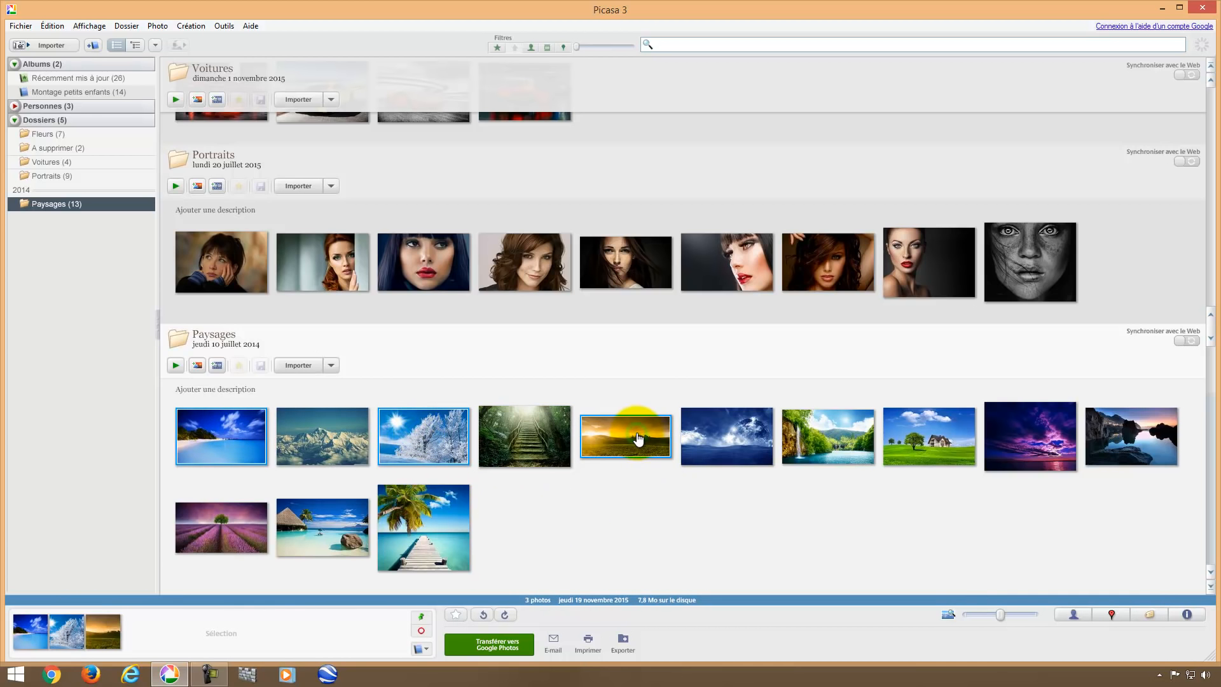
pyautogui.keyDown('ctrl'); pyautogui.click(821, 444); pyautogui.keyUp('ctrl')
pyautogui.keyDown('ctrl'); pyautogui.click(946, 424); pyautogui.keyUp('ctrl')
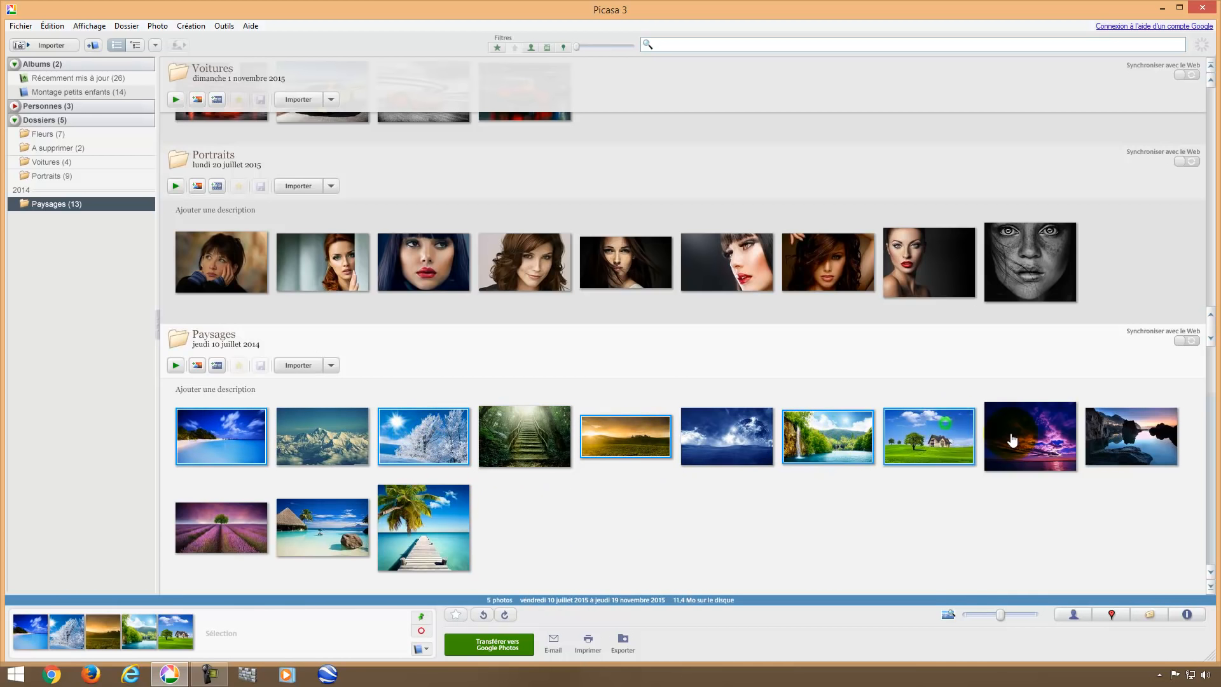
pyautogui.keyDown('ctrl'); pyautogui.click(1024, 434); pyautogui.keyUp('ctrl')
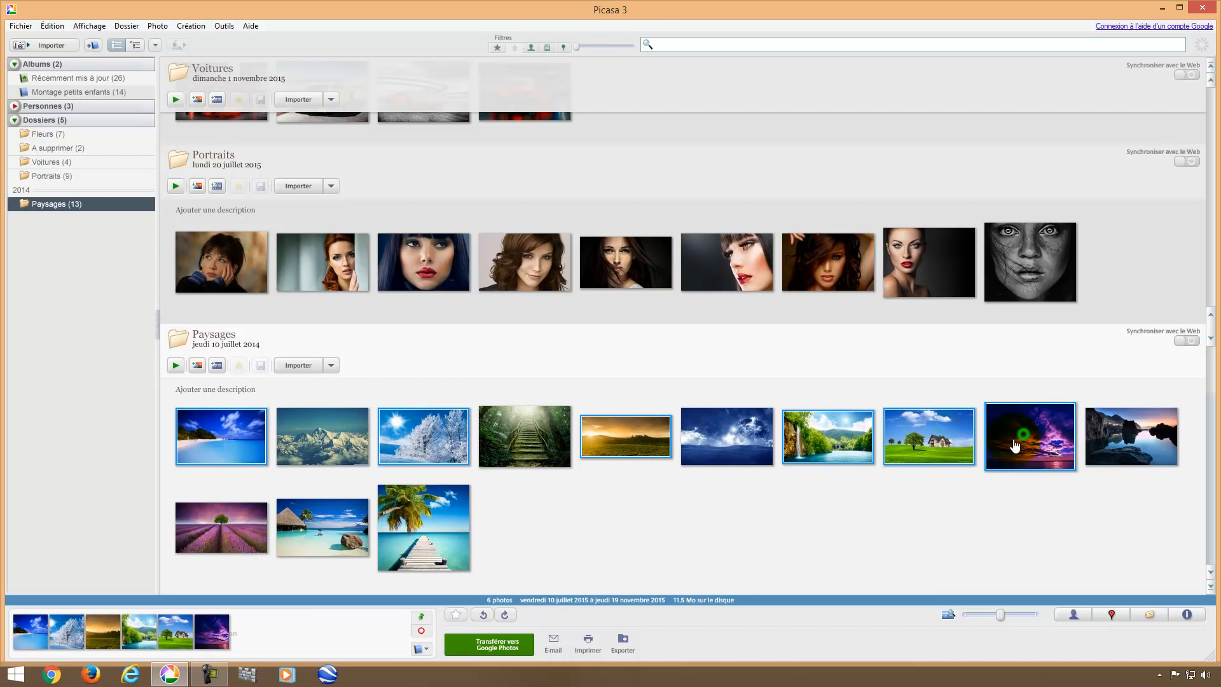
pyautogui.click(618, 496)
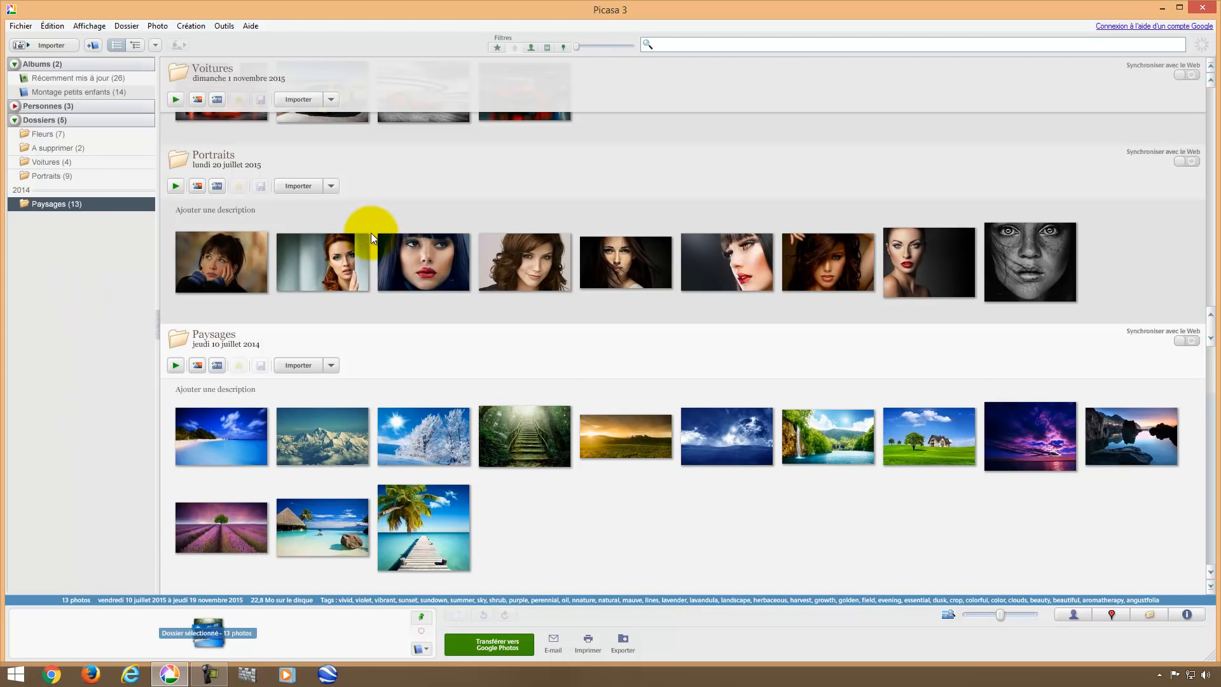
# Step: Close Picasa, switch to Chrome and open the formation-informatique-avec-cedric.fr home page at its first-name and e-mail sign-up form
pyautogui.click(1202, 7)
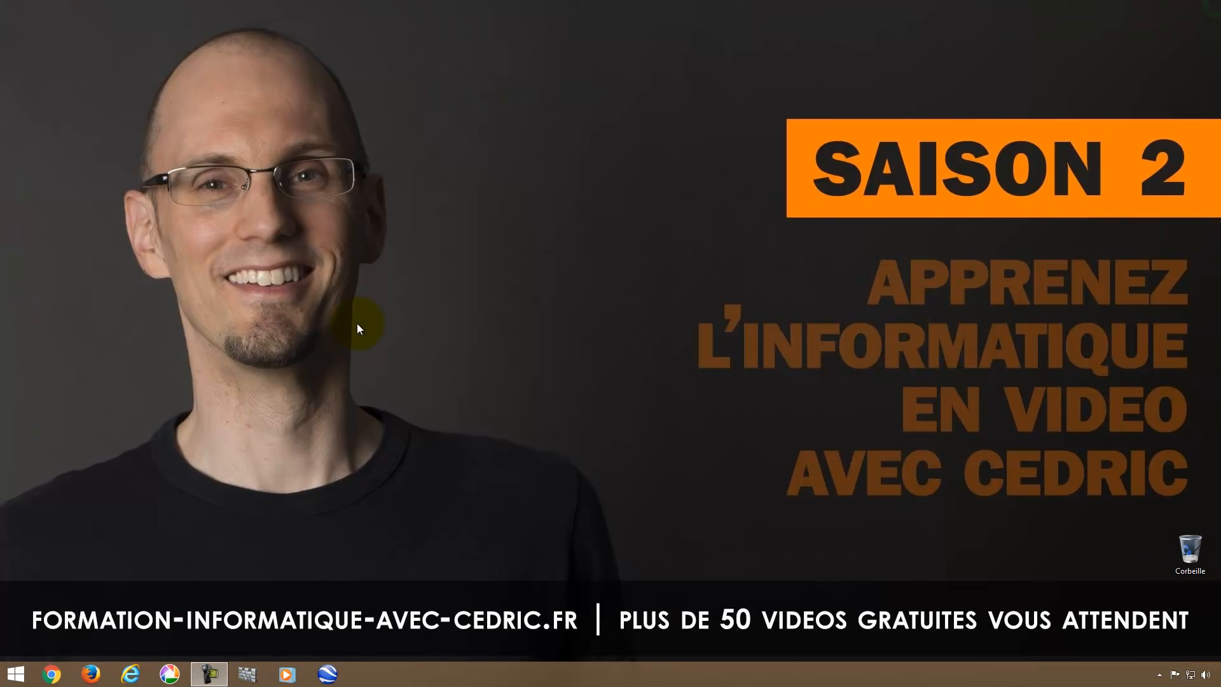
pyautogui.click(52, 674)
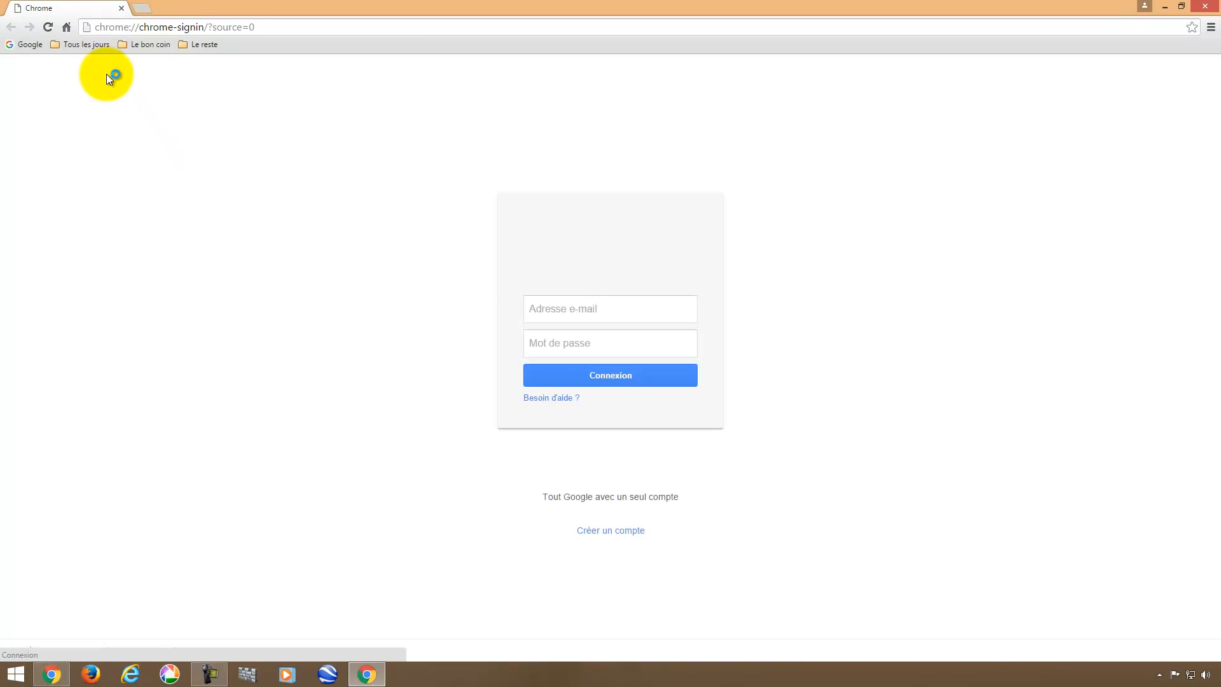
pyautogui.click(86, 47)
pyautogui.click(86, 74)
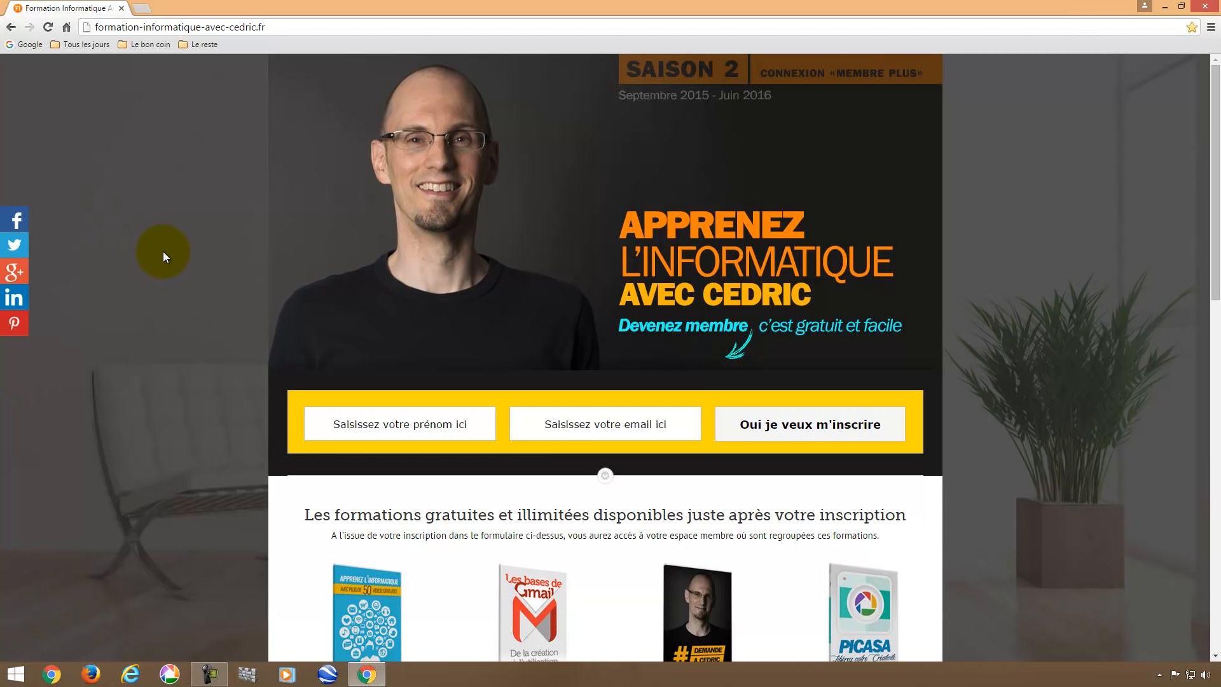
pyautogui.click(356, 422)
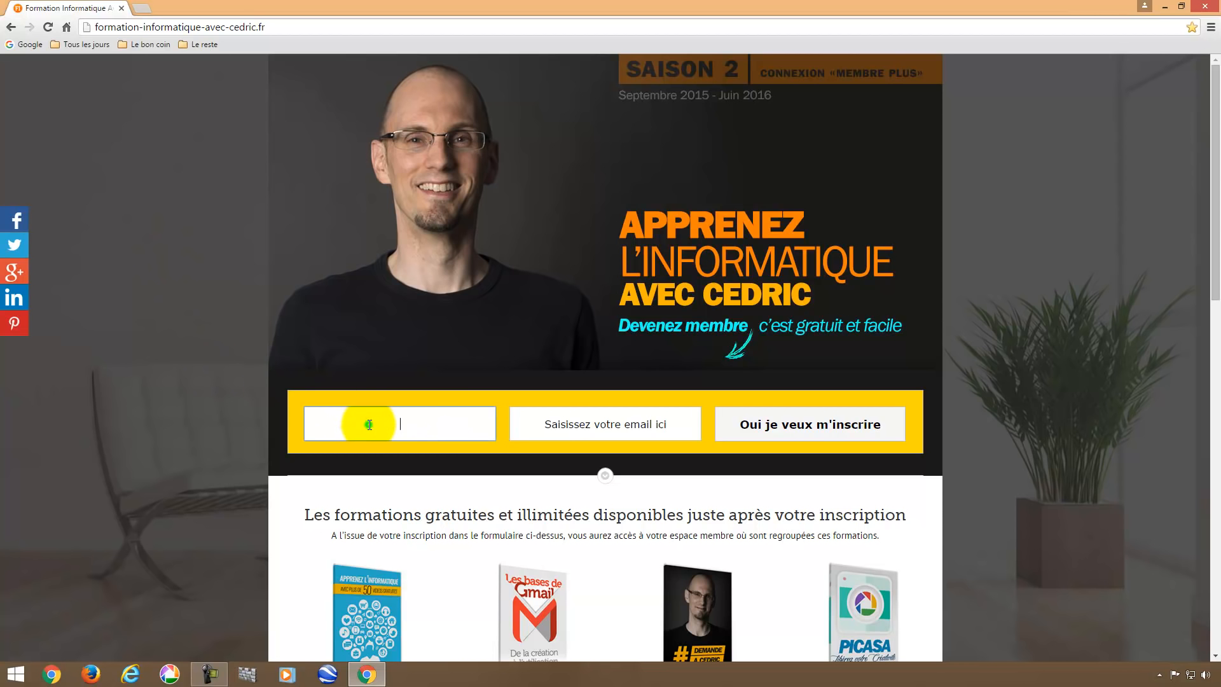
pyautogui.click(558, 424)
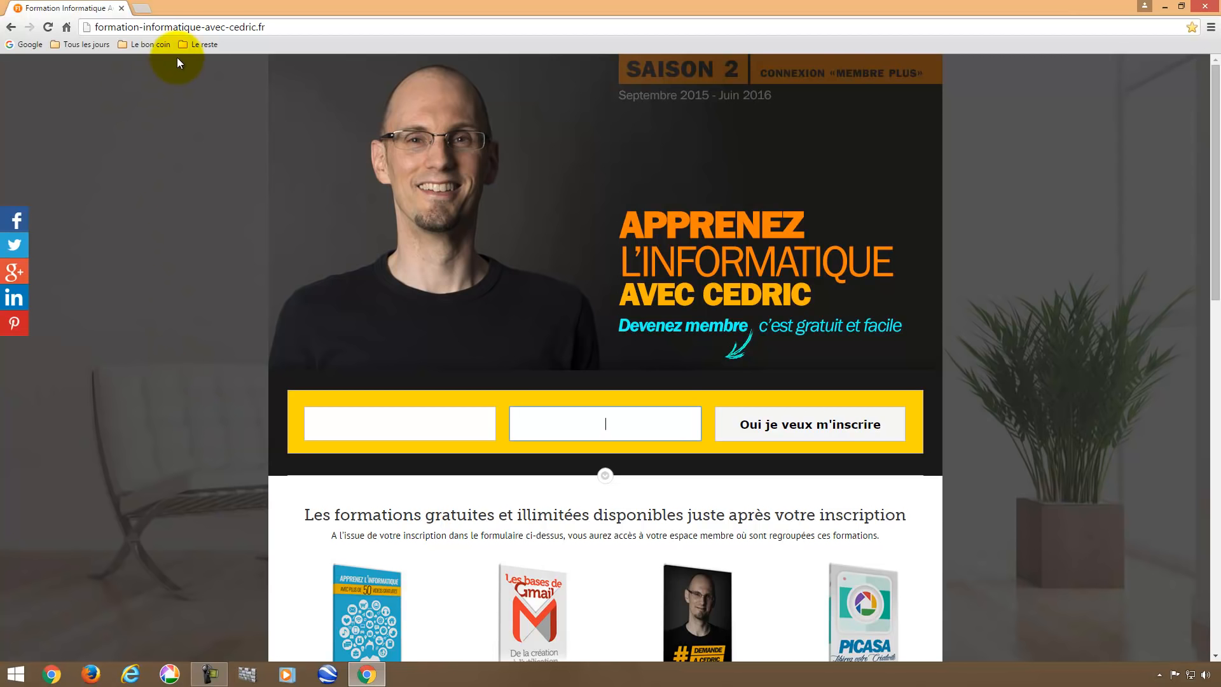
# Step: Open the bookmarked Votre Espace Membre page and look through the courses offered there
pyautogui.click(188, 45)
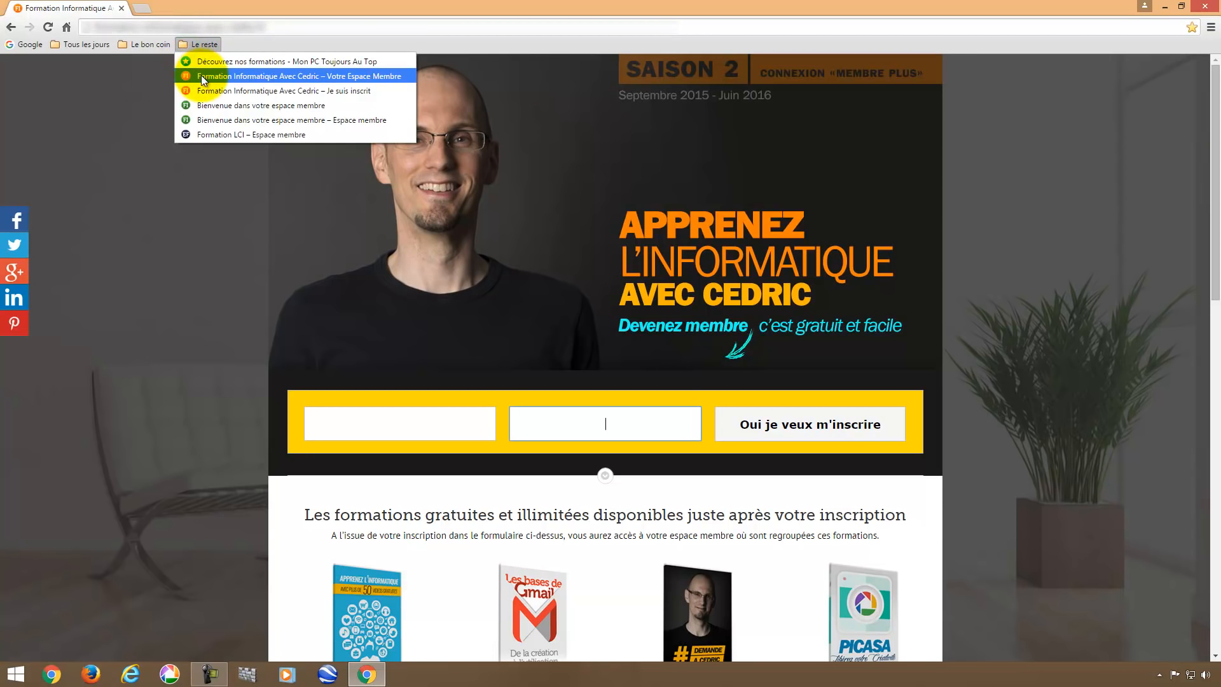
pyautogui.click(201, 75)
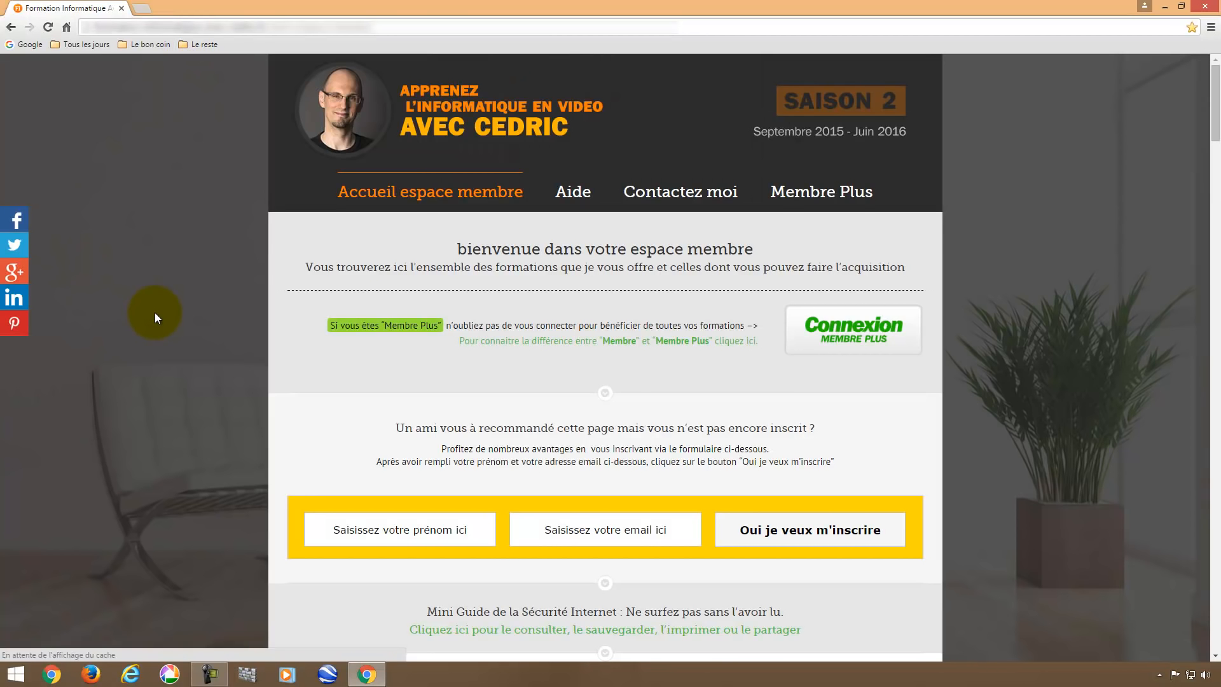
pyautogui.scroll(-9, 158, 323)
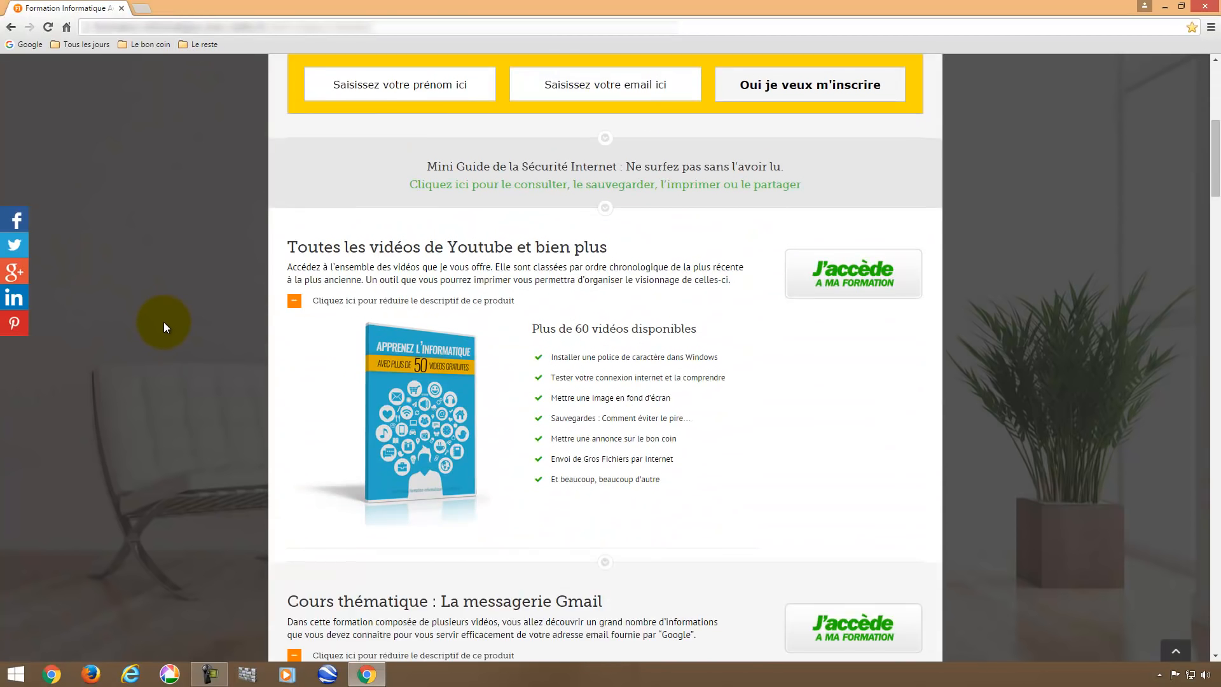
pyautogui.scroll(-1, 163, 319)
pyautogui.scroll(1, 163, 318)
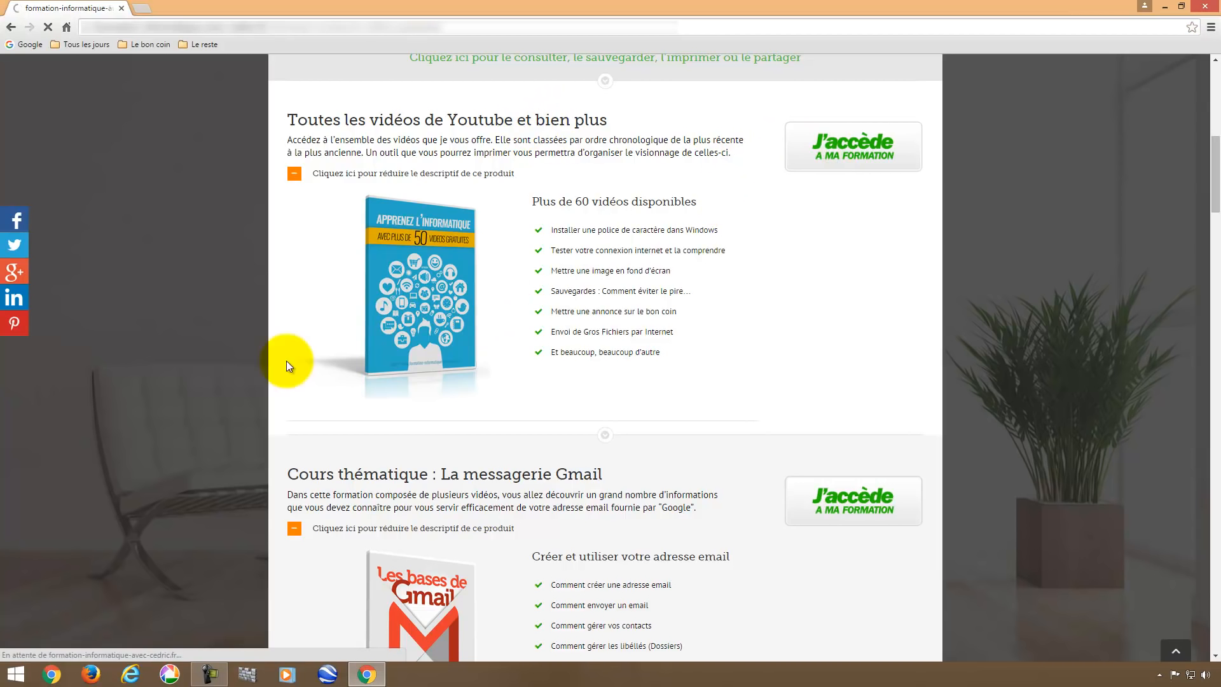
# Step: Open the Toutes les vidéos de Youtube course from the member area and look over its video list
pyautogui.click(421, 337)
pyautogui.scroll(-2, 190, 383)
pyautogui.scroll(2, 189, 383)
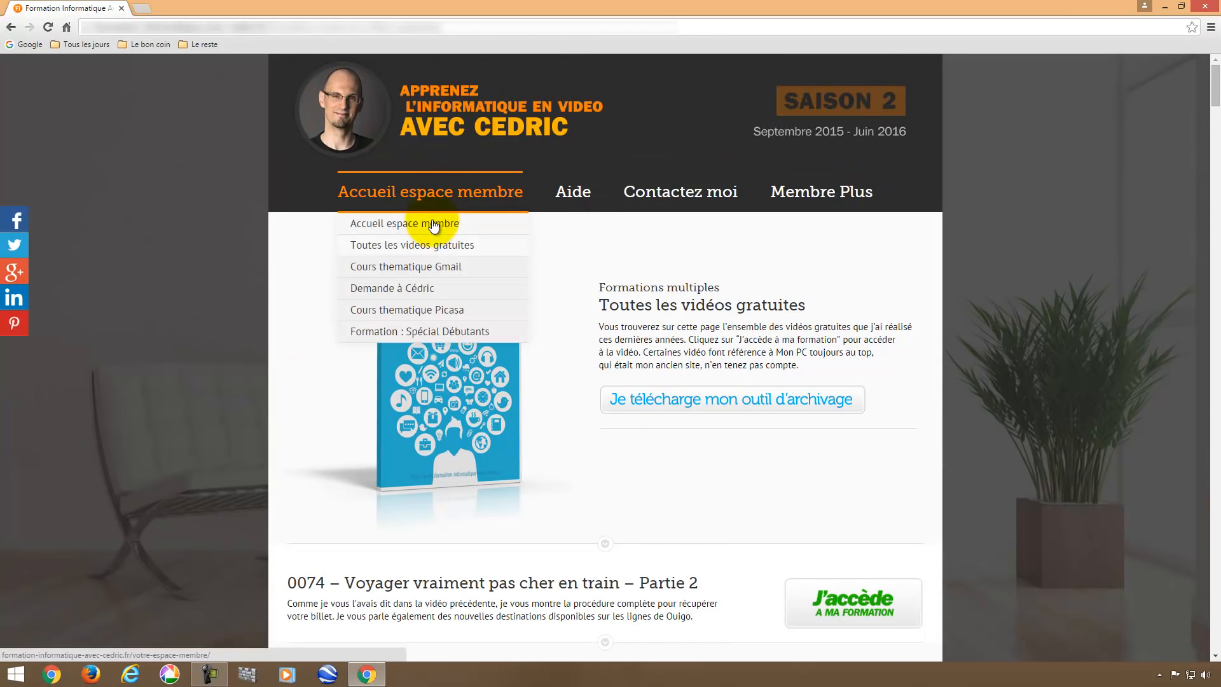
# Step: Return to the member area home, open the La messagerie Gmail course and look through its lessons
pyautogui.click(439, 200)
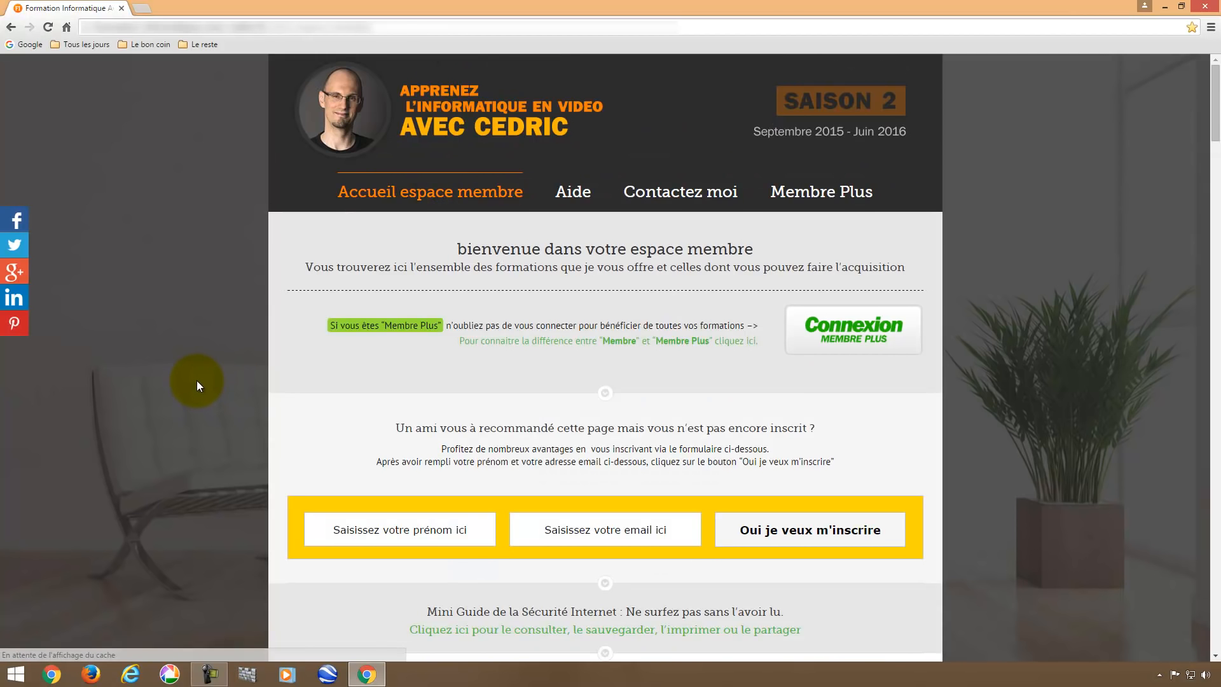
pyautogui.scroll(-4, 197, 384)
pyautogui.scroll(-8, 196, 379)
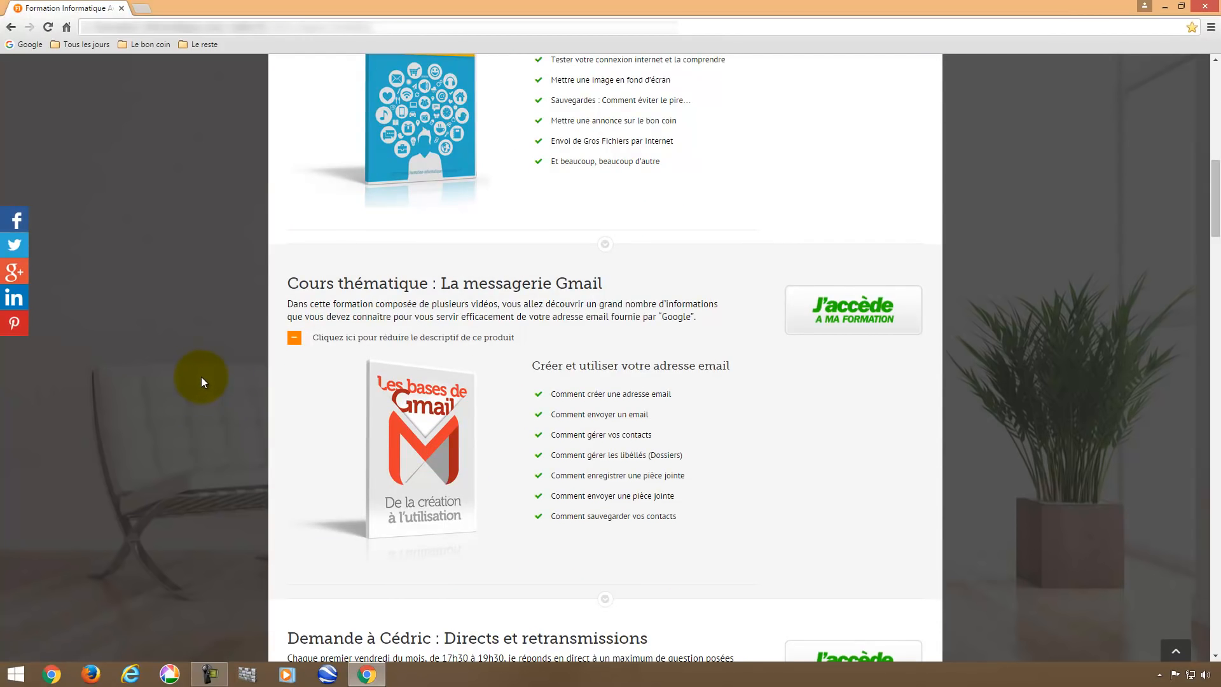
pyautogui.scroll(-1, 201, 376)
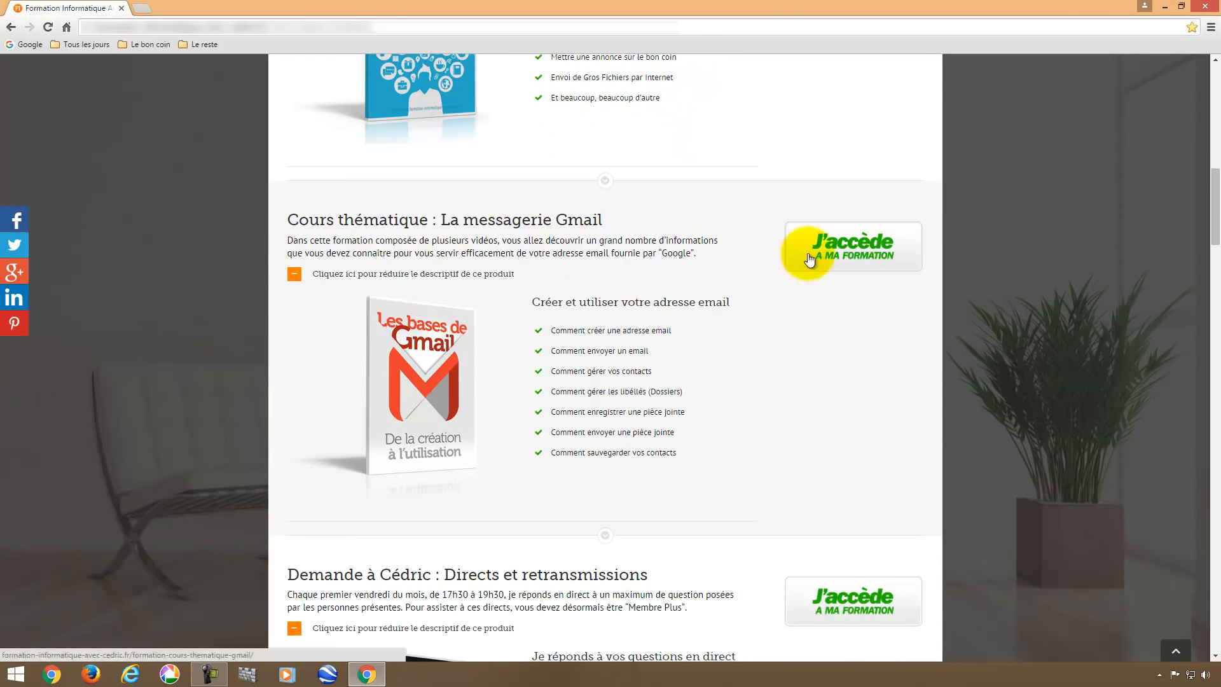
pyautogui.click(859, 248)
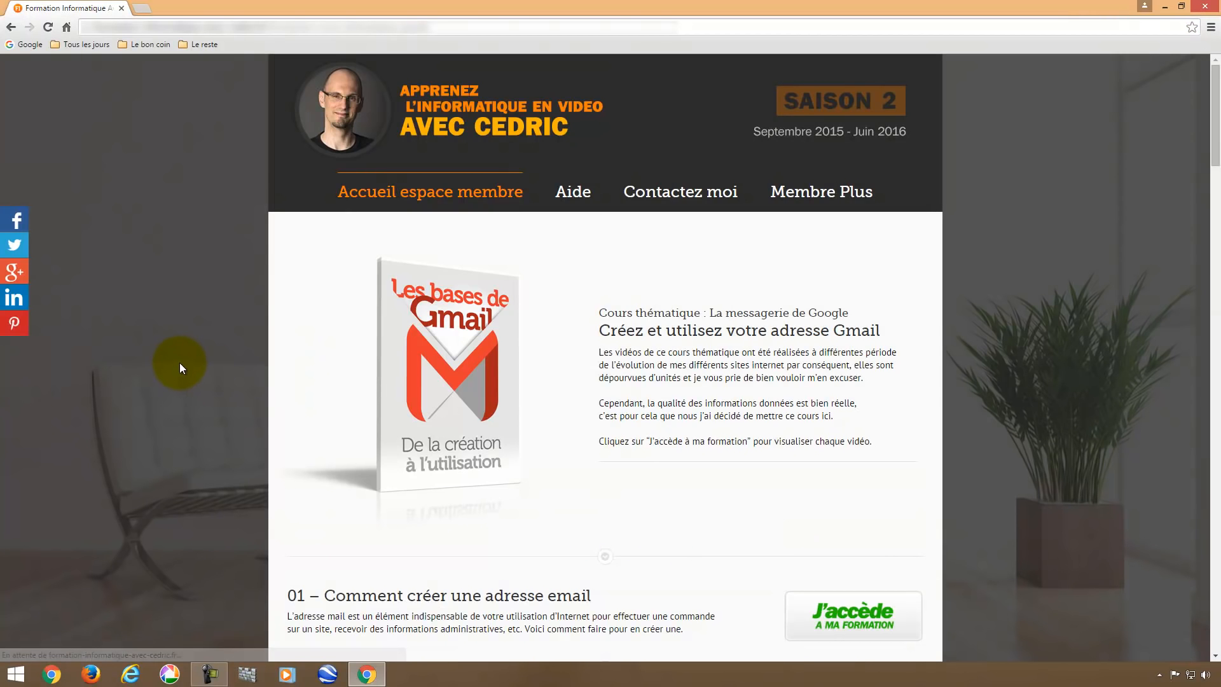
pyautogui.scroll(-7, 176, 362)
pyautogui.scroll(-11, 176, 360)
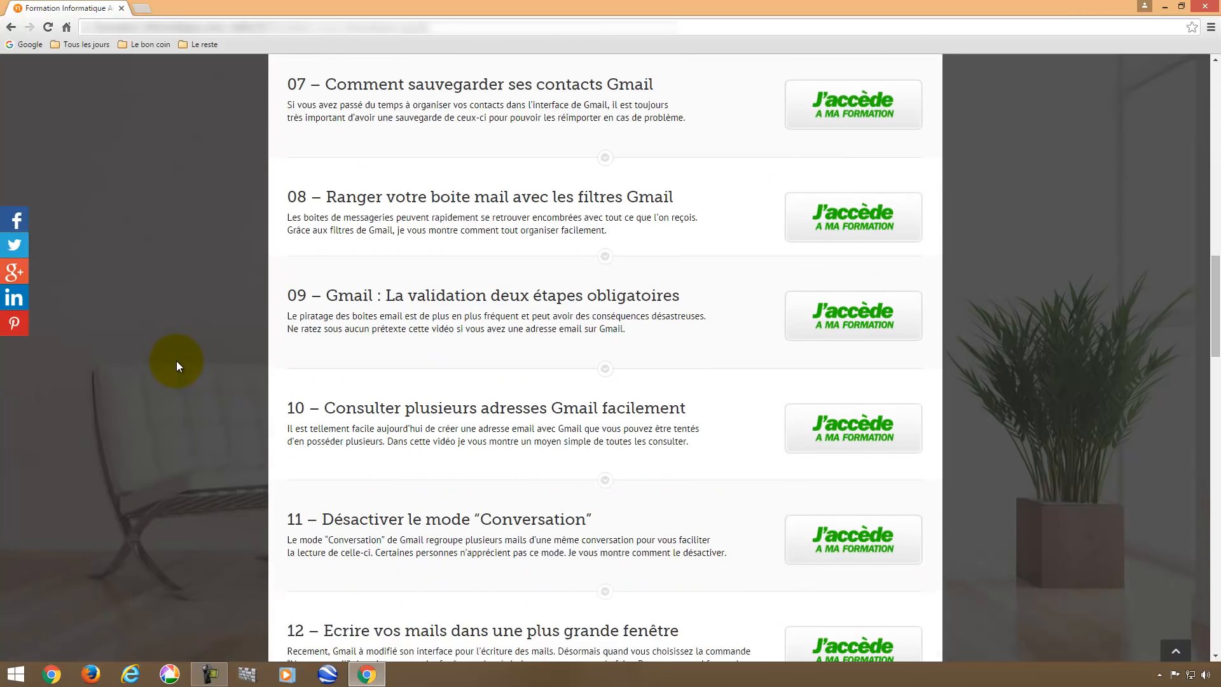
pyautogui.scroll(7, 177, 361)
pyautogui.scroll(11, 177, 360)
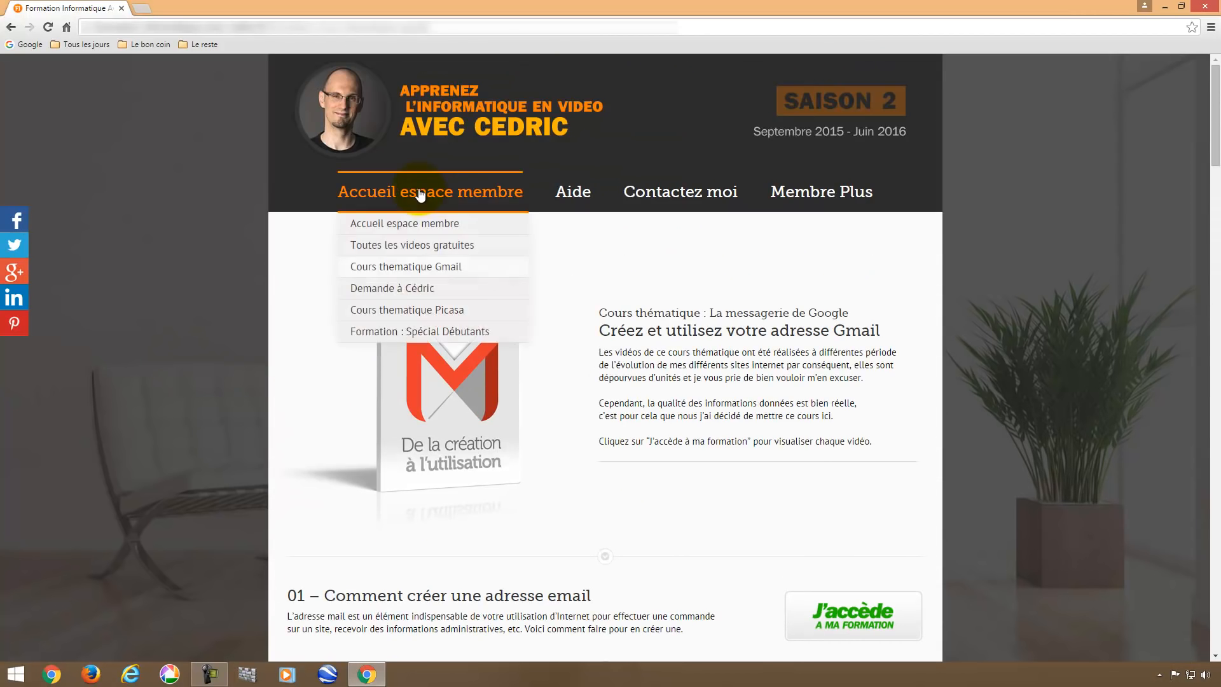
# Step: Return to the member area home, open the Picasa par Google course and look over its lessons
pyautogui.click(432, 190)
pyautogui.scroll(-18, 169, 357)
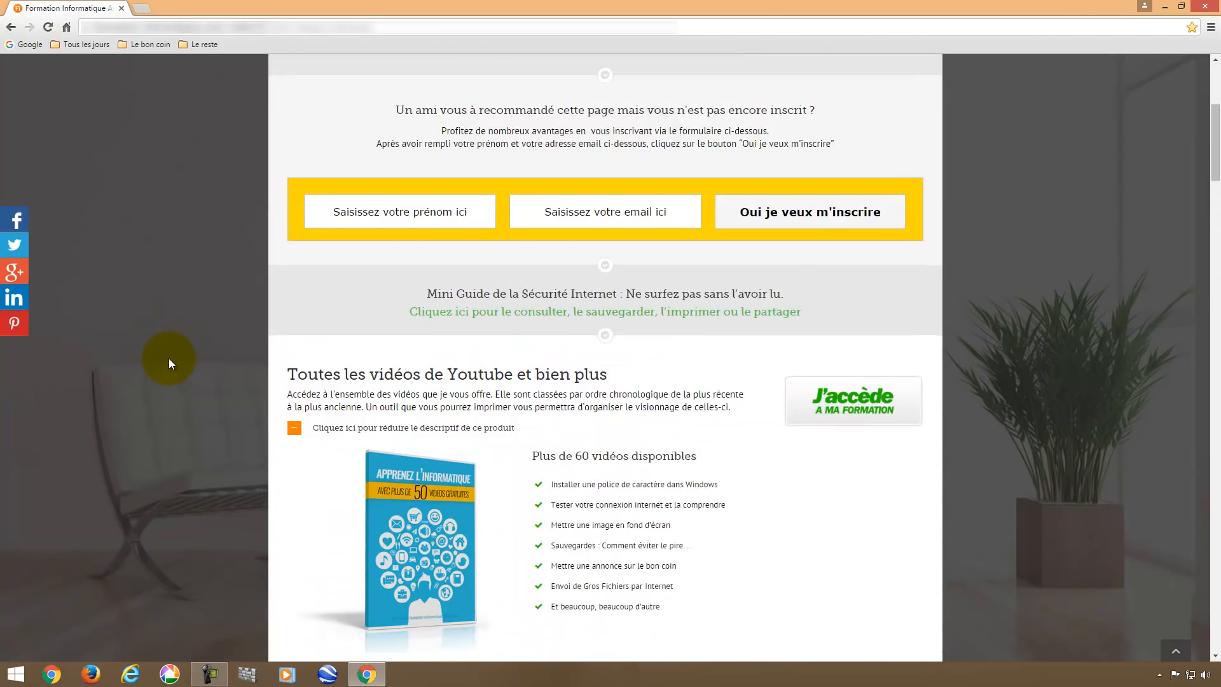
pyautogui.scroll(-7, 169, 358)
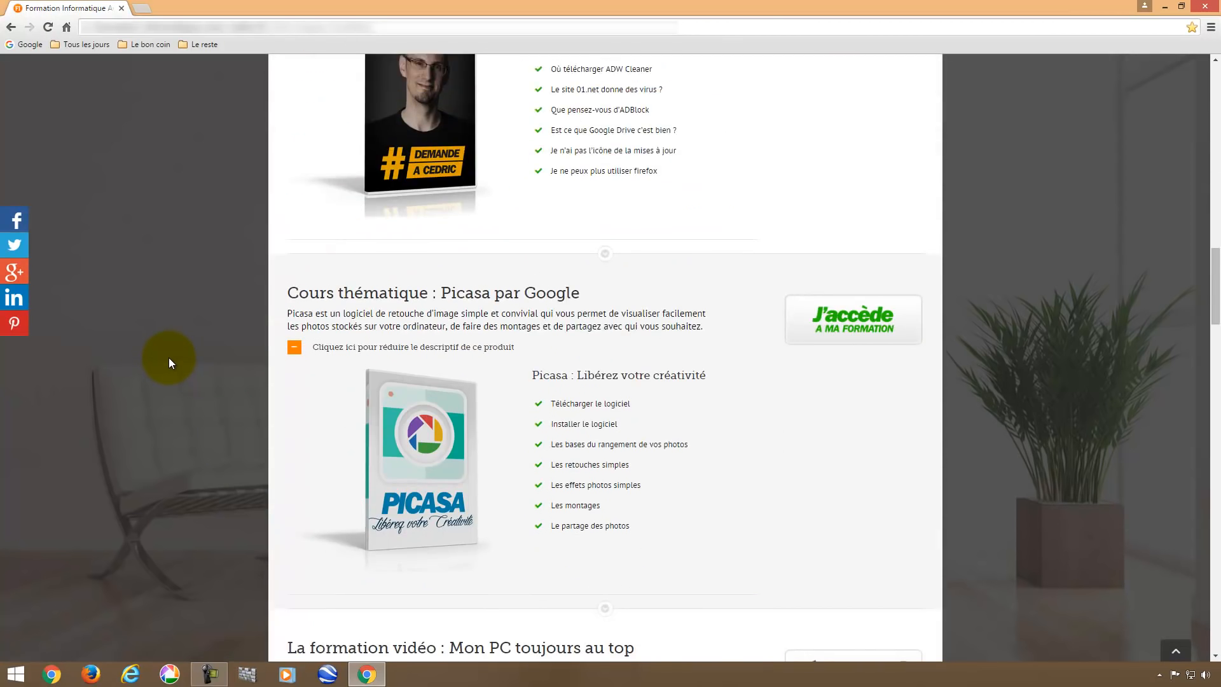
pyautogui.click(849, 193)
pyautogui.scroll(-8, 178, 291)
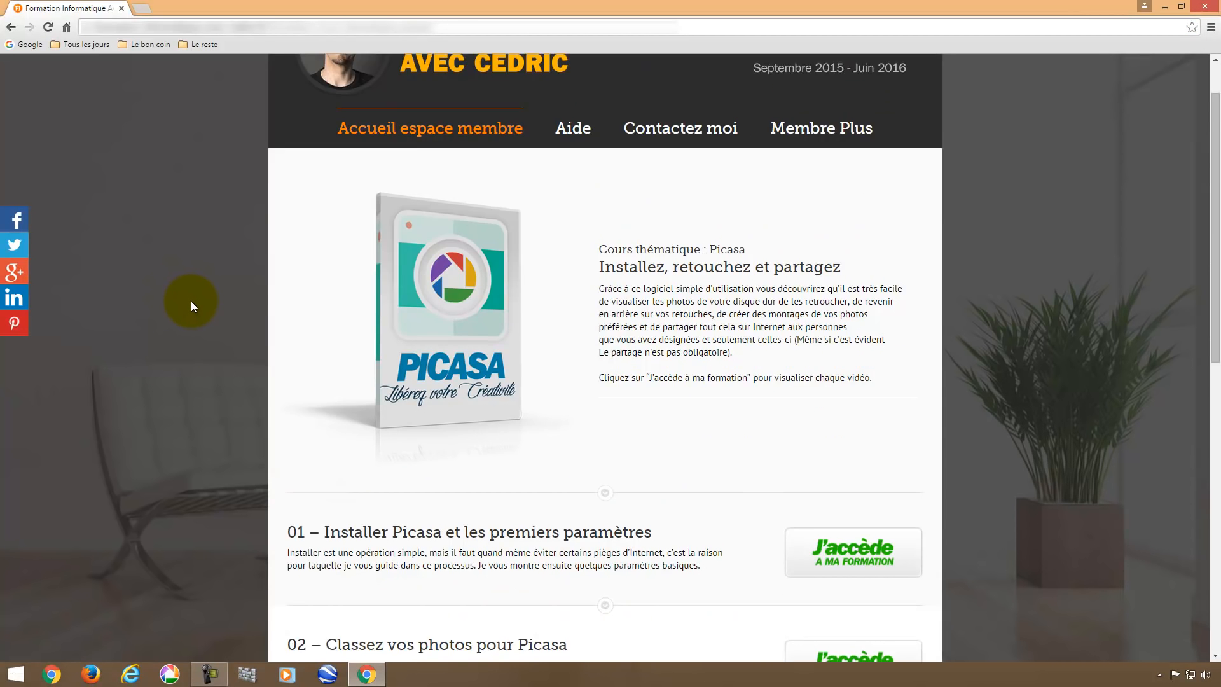
pyautogui.scroll(8, 190, 299)
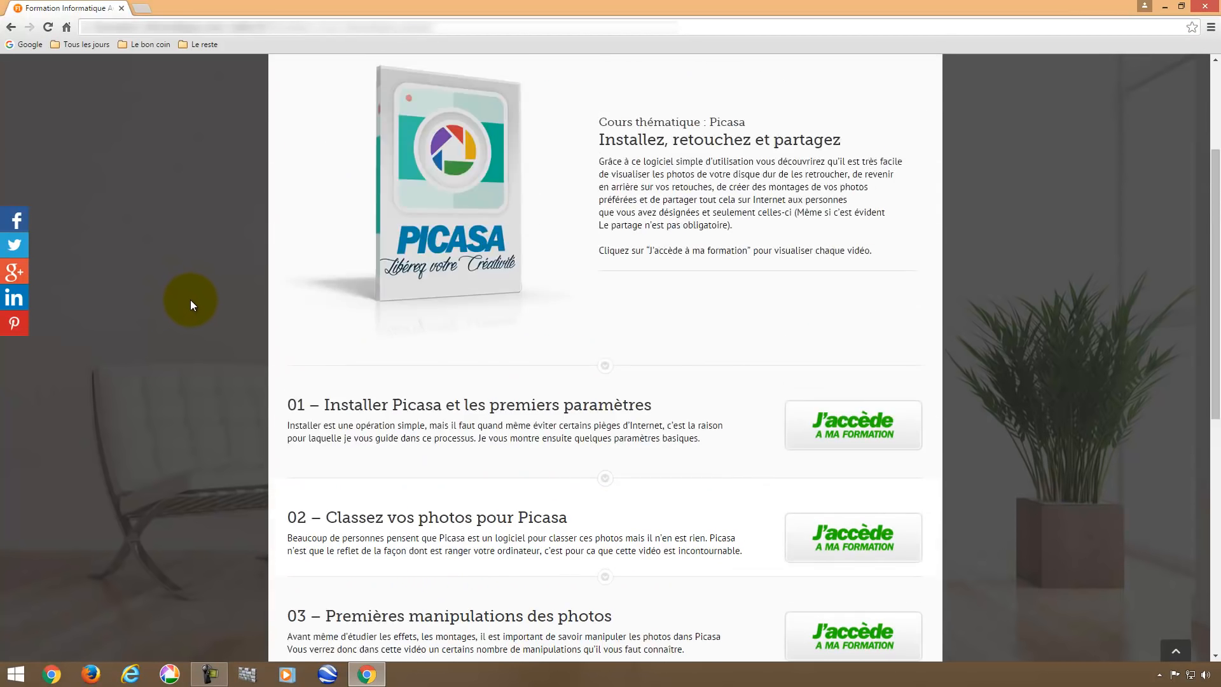
# Step: Return to the site's home page, review its free courses and testimonials, and close the browser tab
pyautogui.click(341, 132)
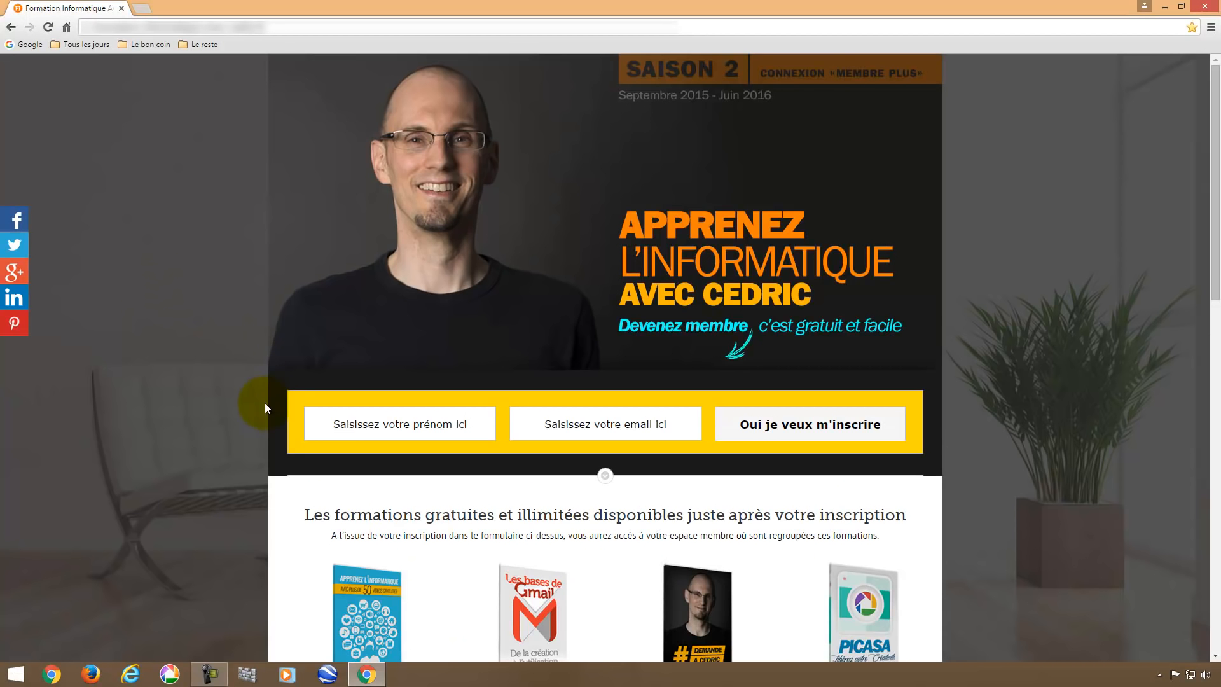
pyautogui.scroll(-6, 189, 369)
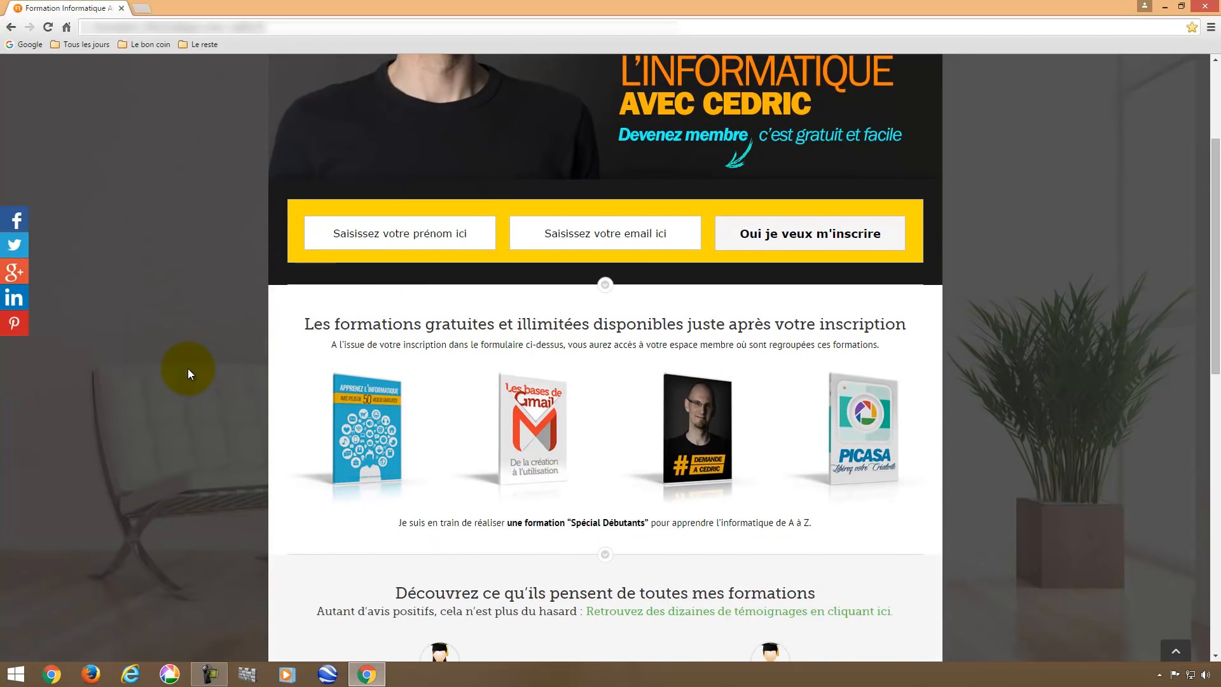
pyautogui.scroll(-1, 194, 364)
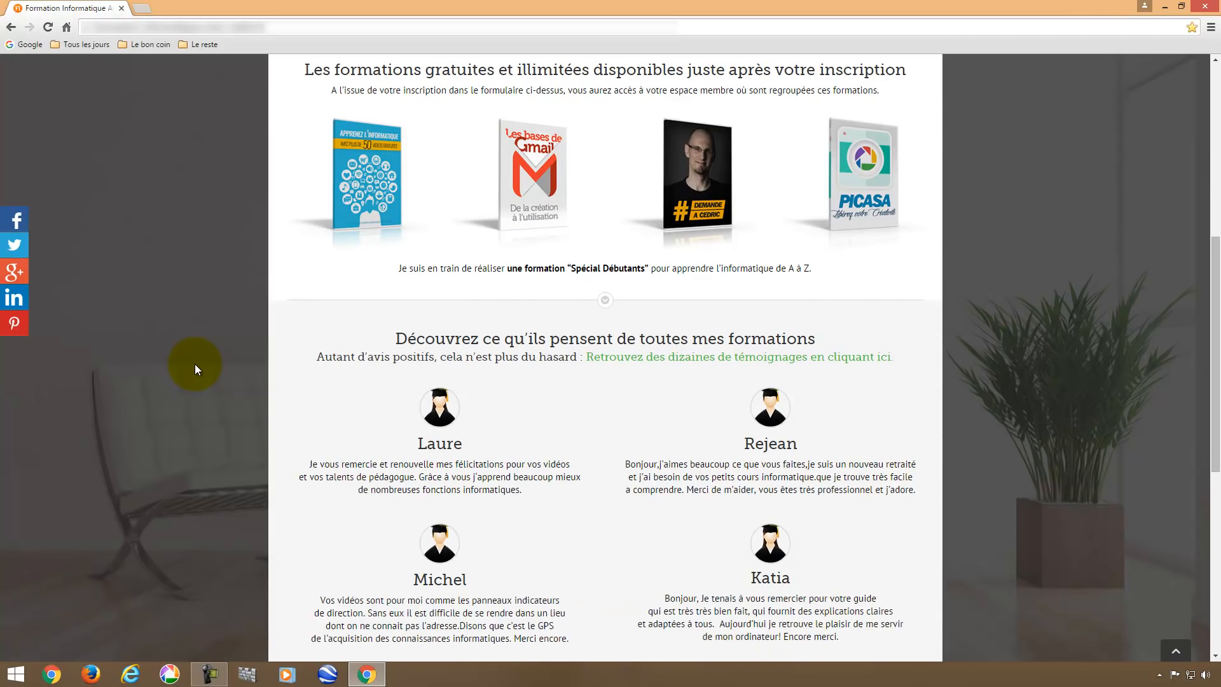
pyautogui.scroll(7, 194, 364)
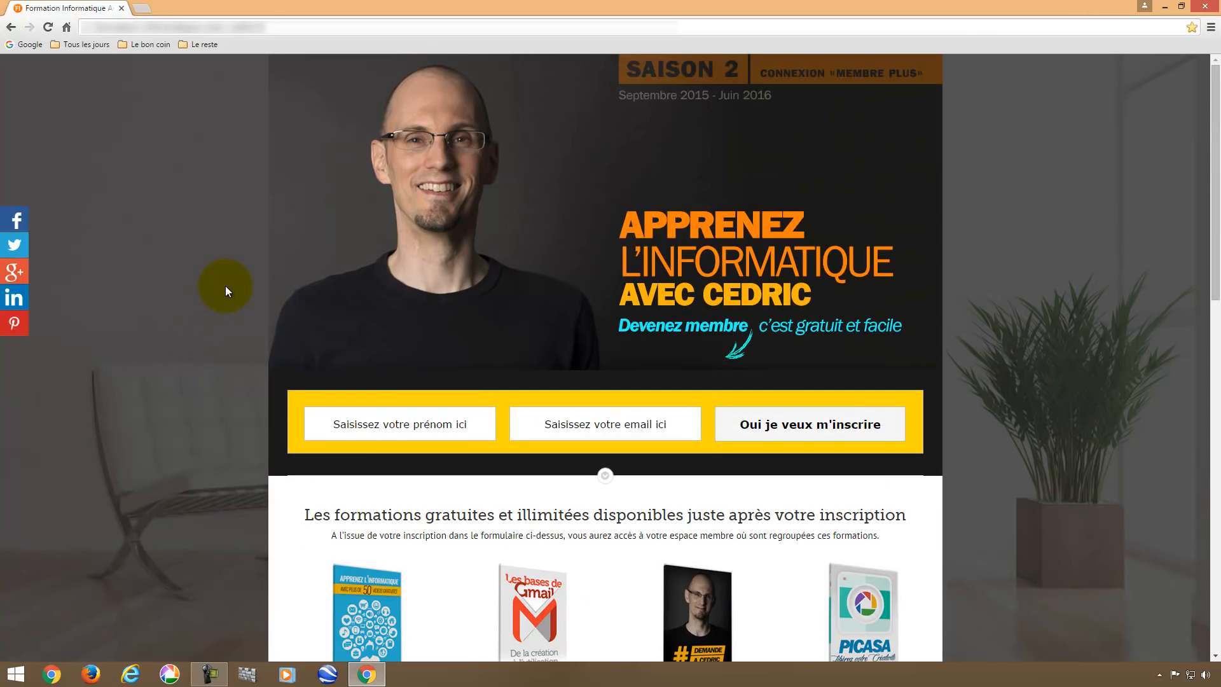
pyautogui.click(120, 9)
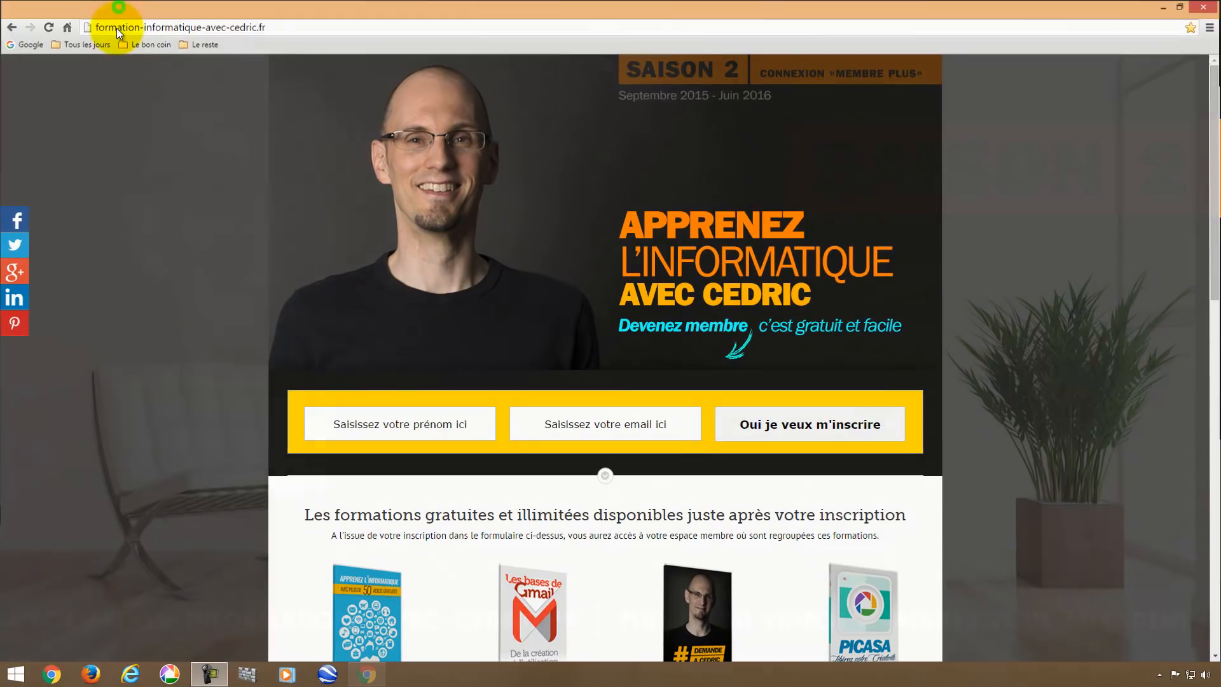